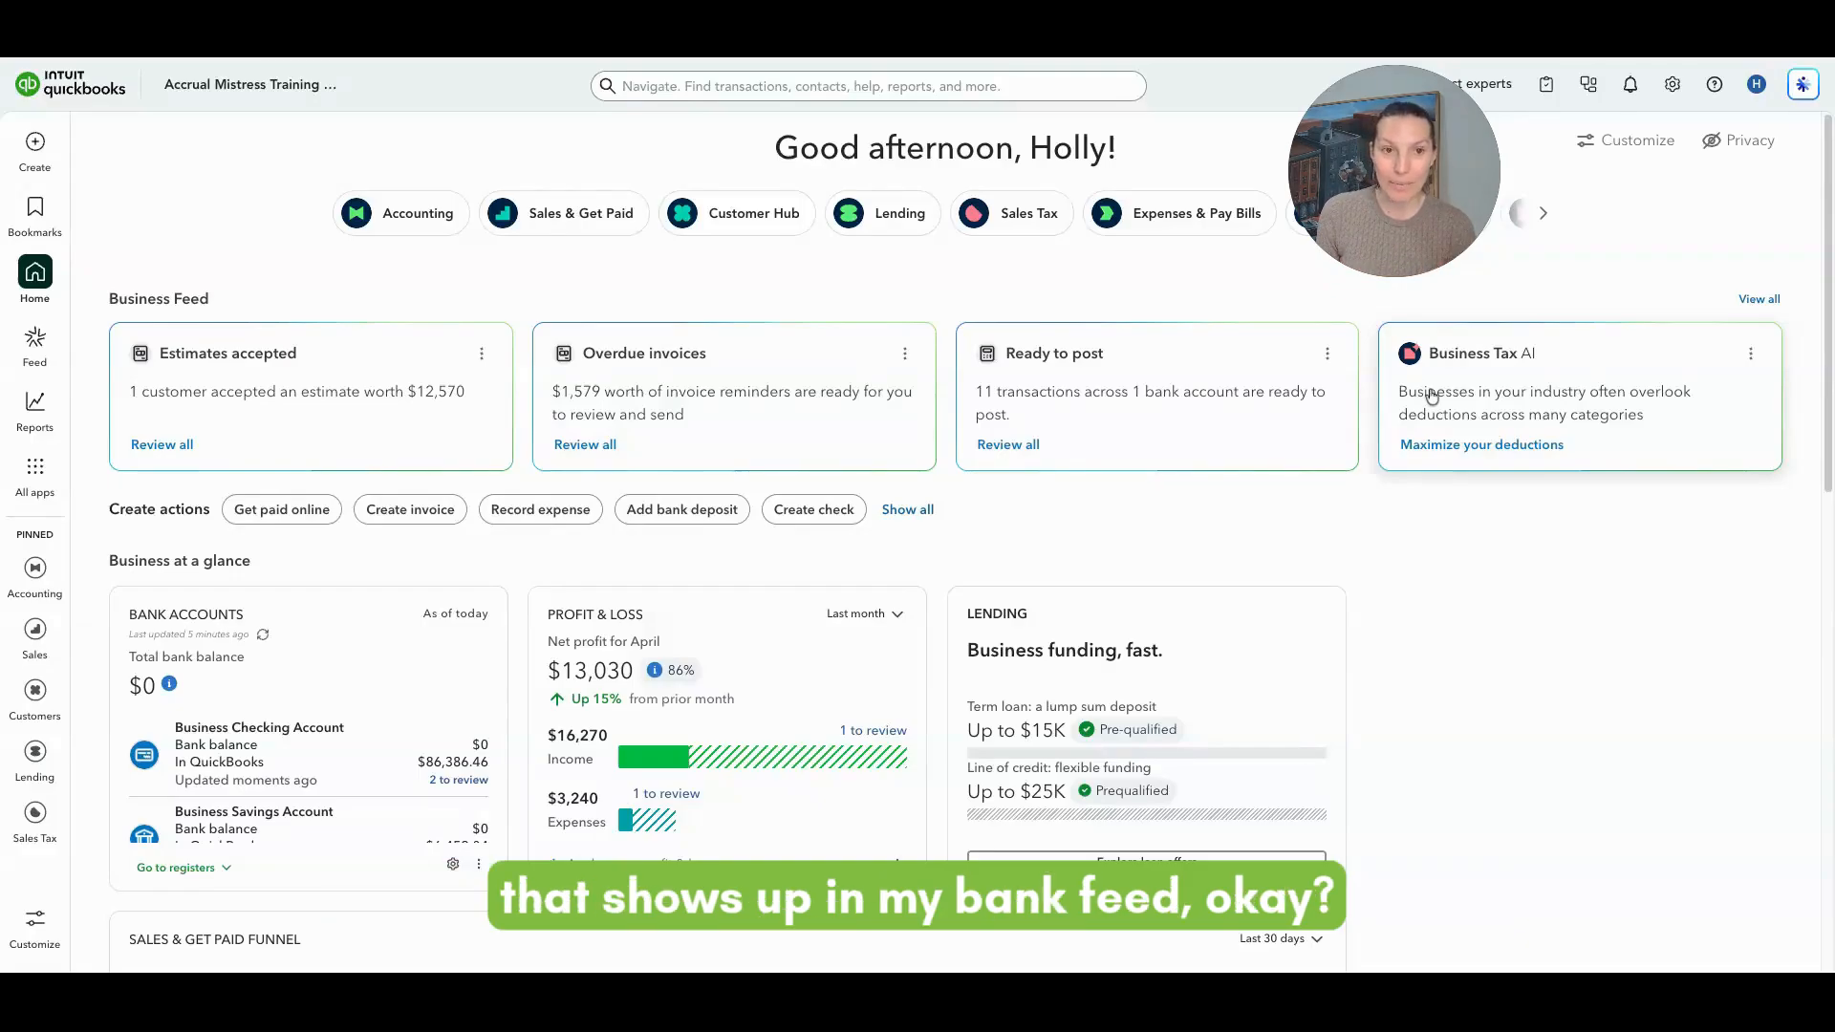
Open the bank transactions list and start a new journal entry dated 04/14/2026.
{"action": "left_click", "coordinate": [50, 220]}
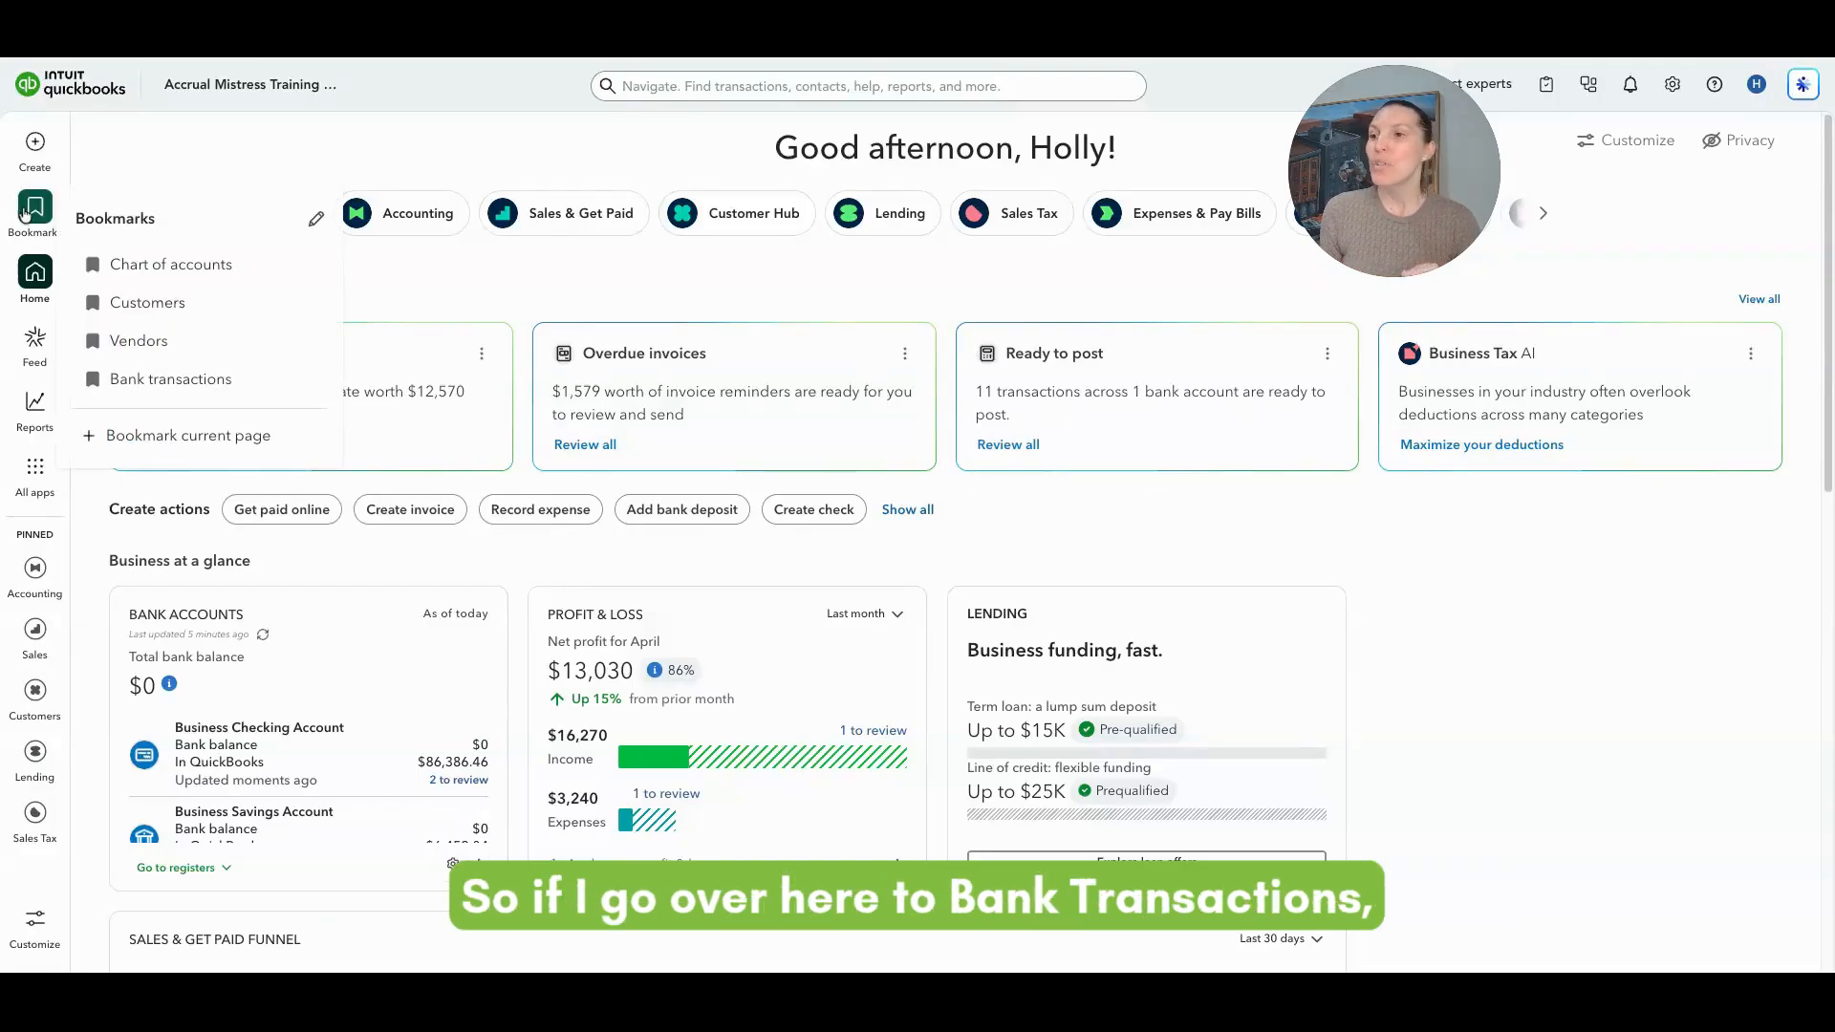
{"action": "left_click", "coordinate": [168, 381]}
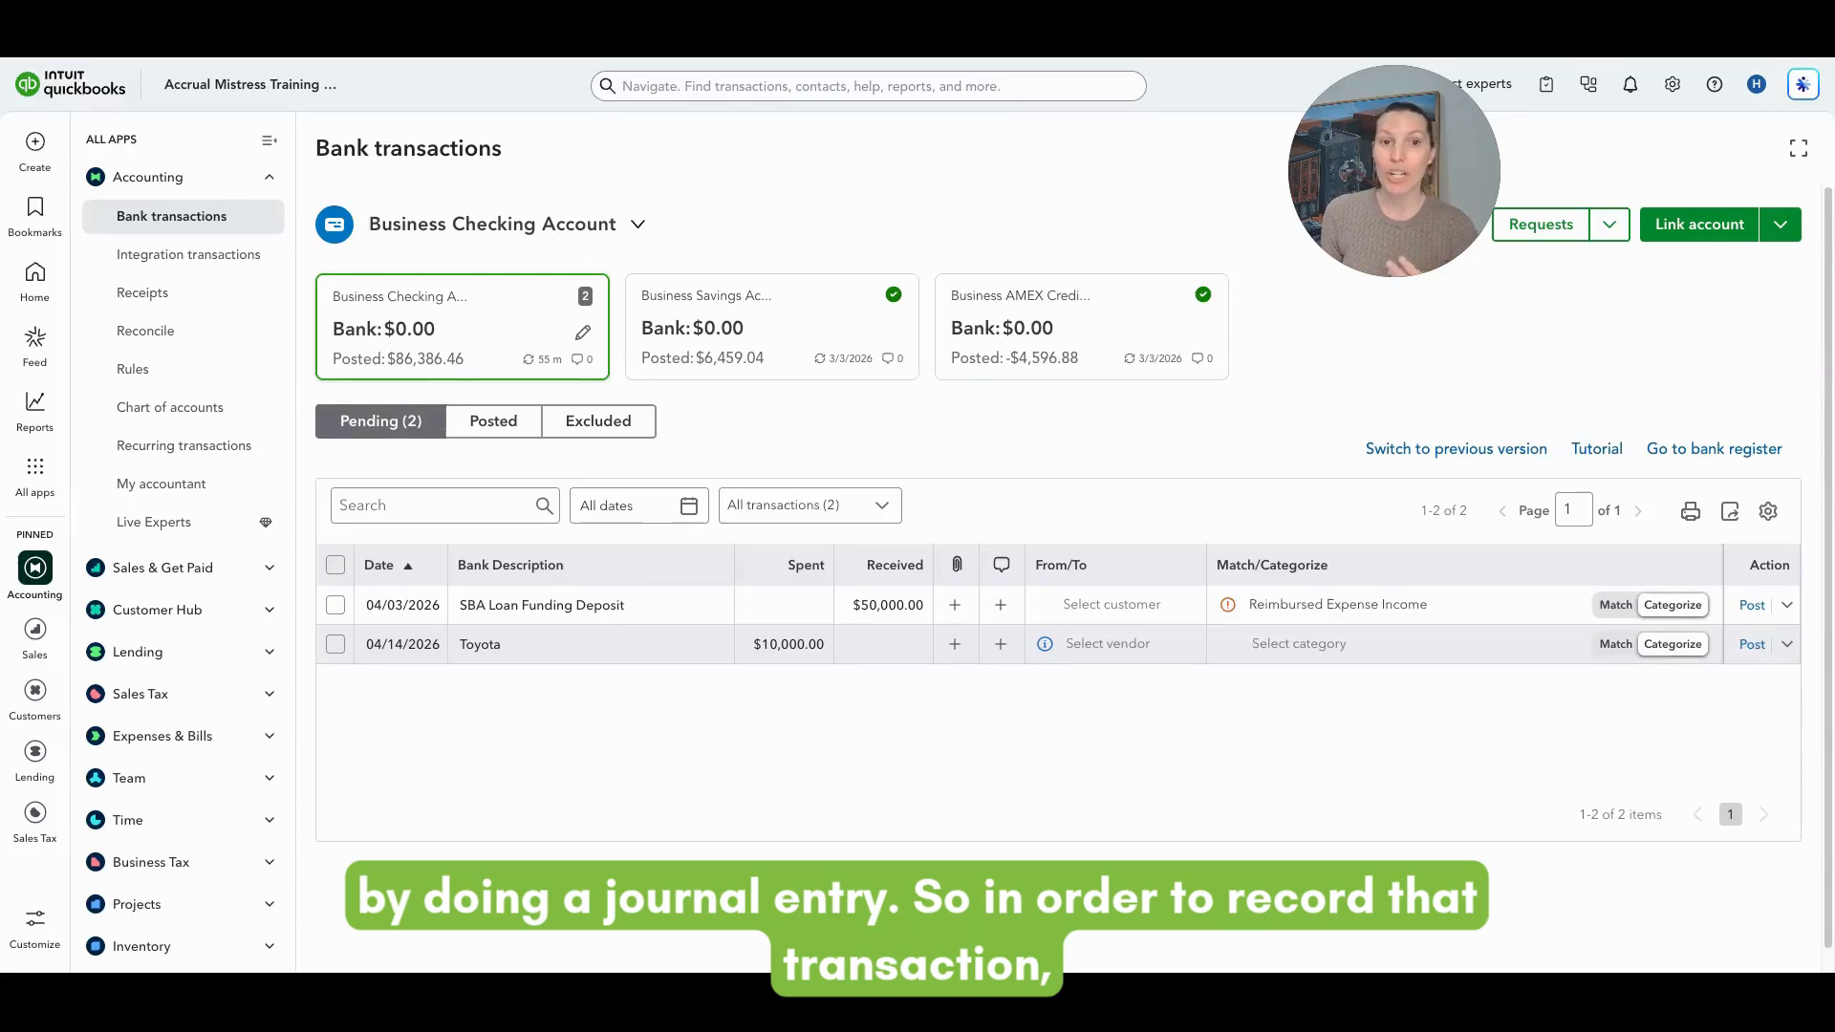
{"action": "left_click", "coordinate": [23, 153]}
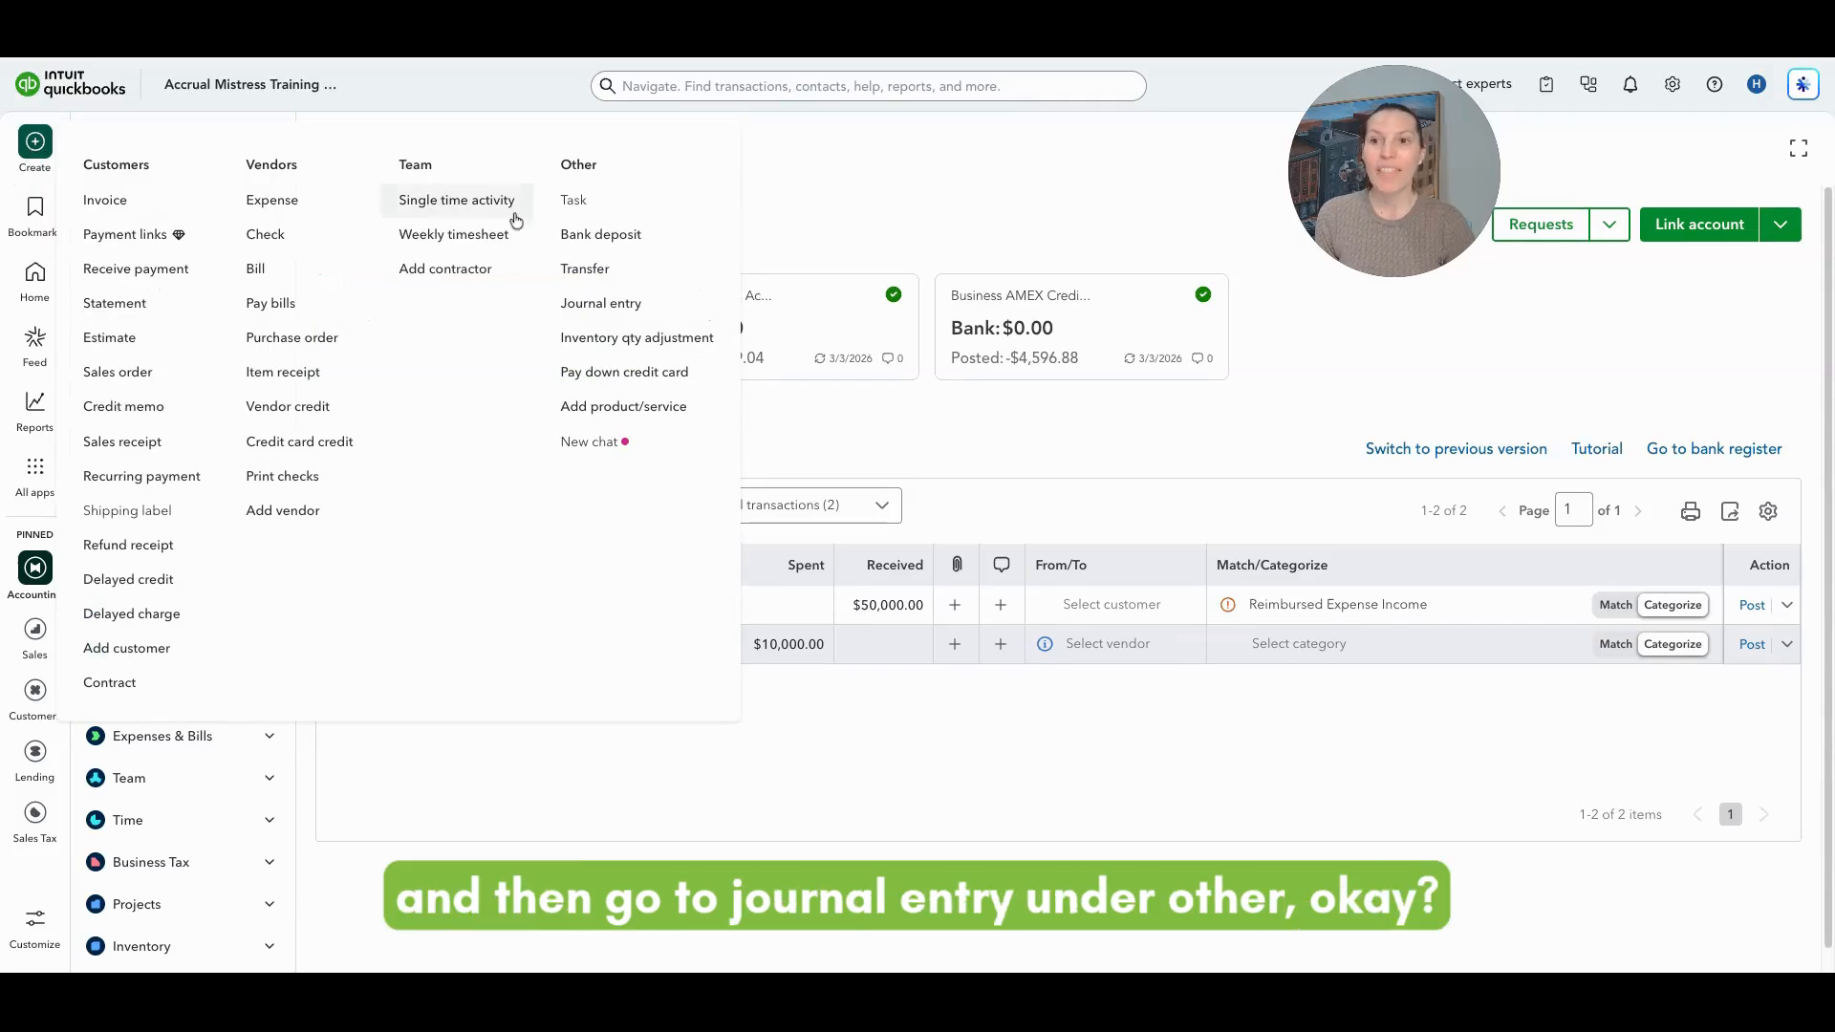
{"action": "left_click", "coordinate": [599, 306]}
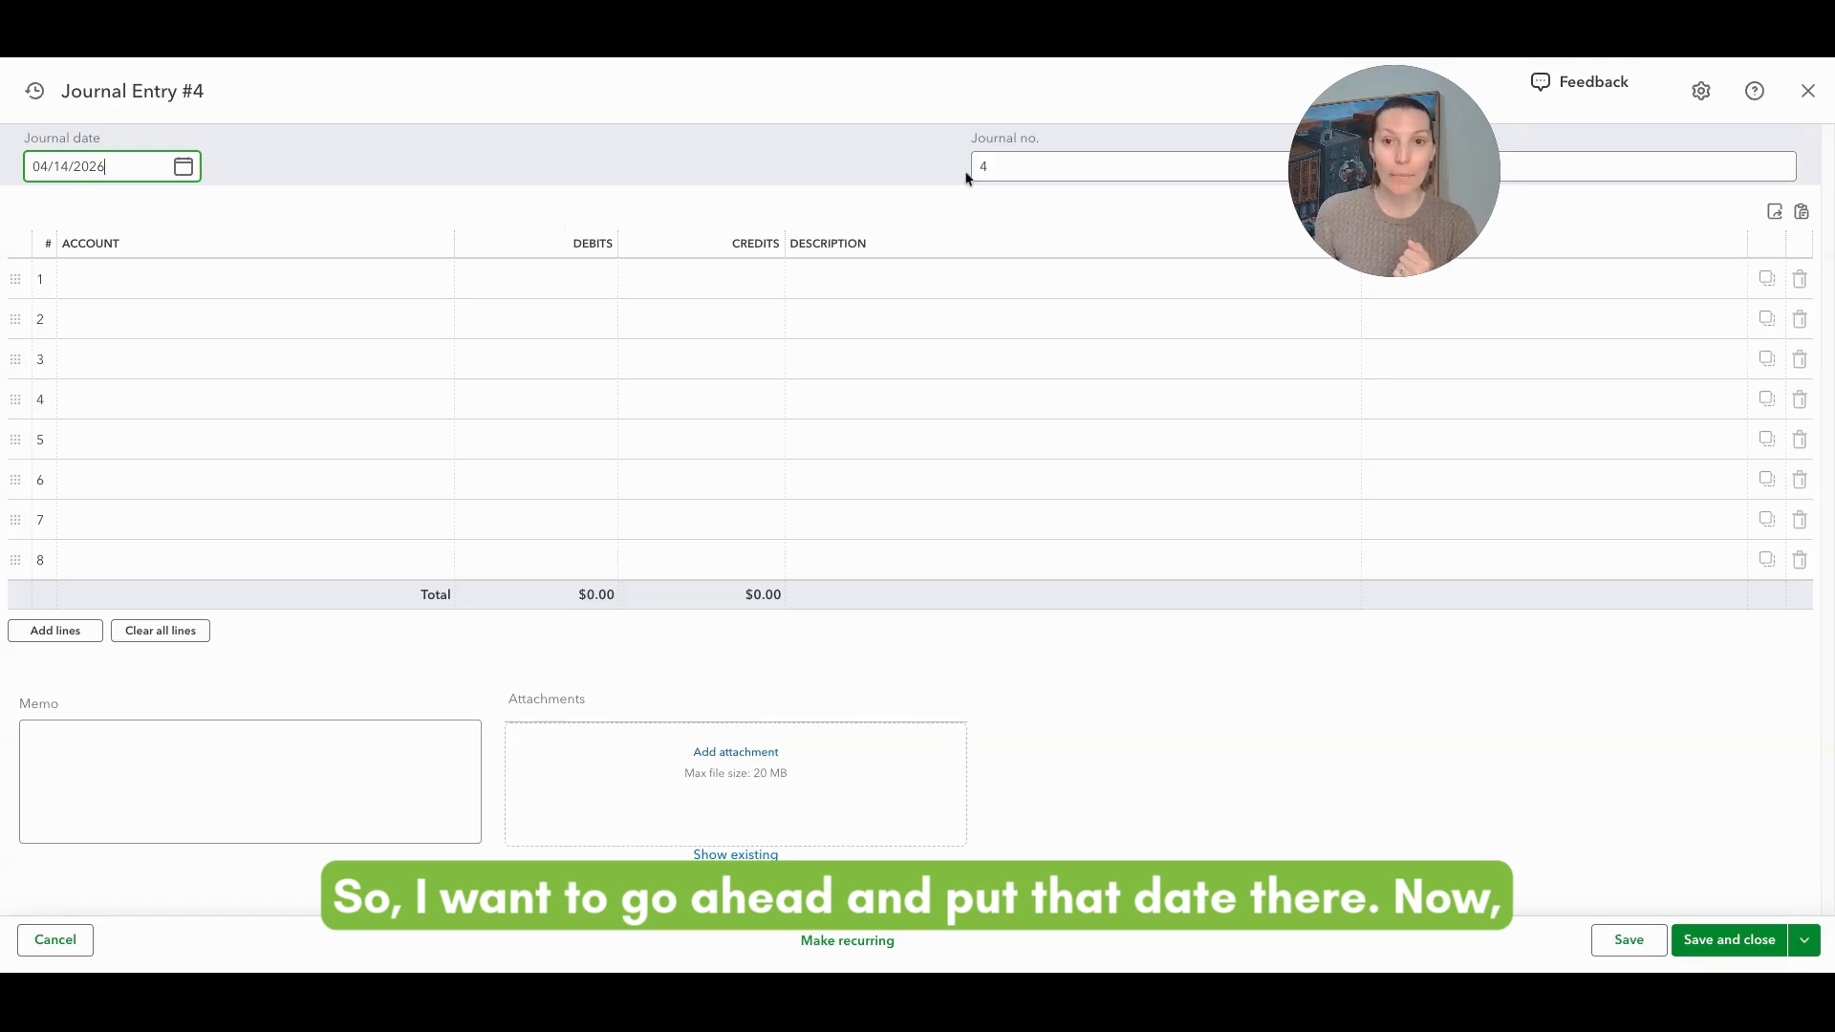
Set the journal number to AM20260414.
{"action": "left_click", "coordinate": [1017, 167]}
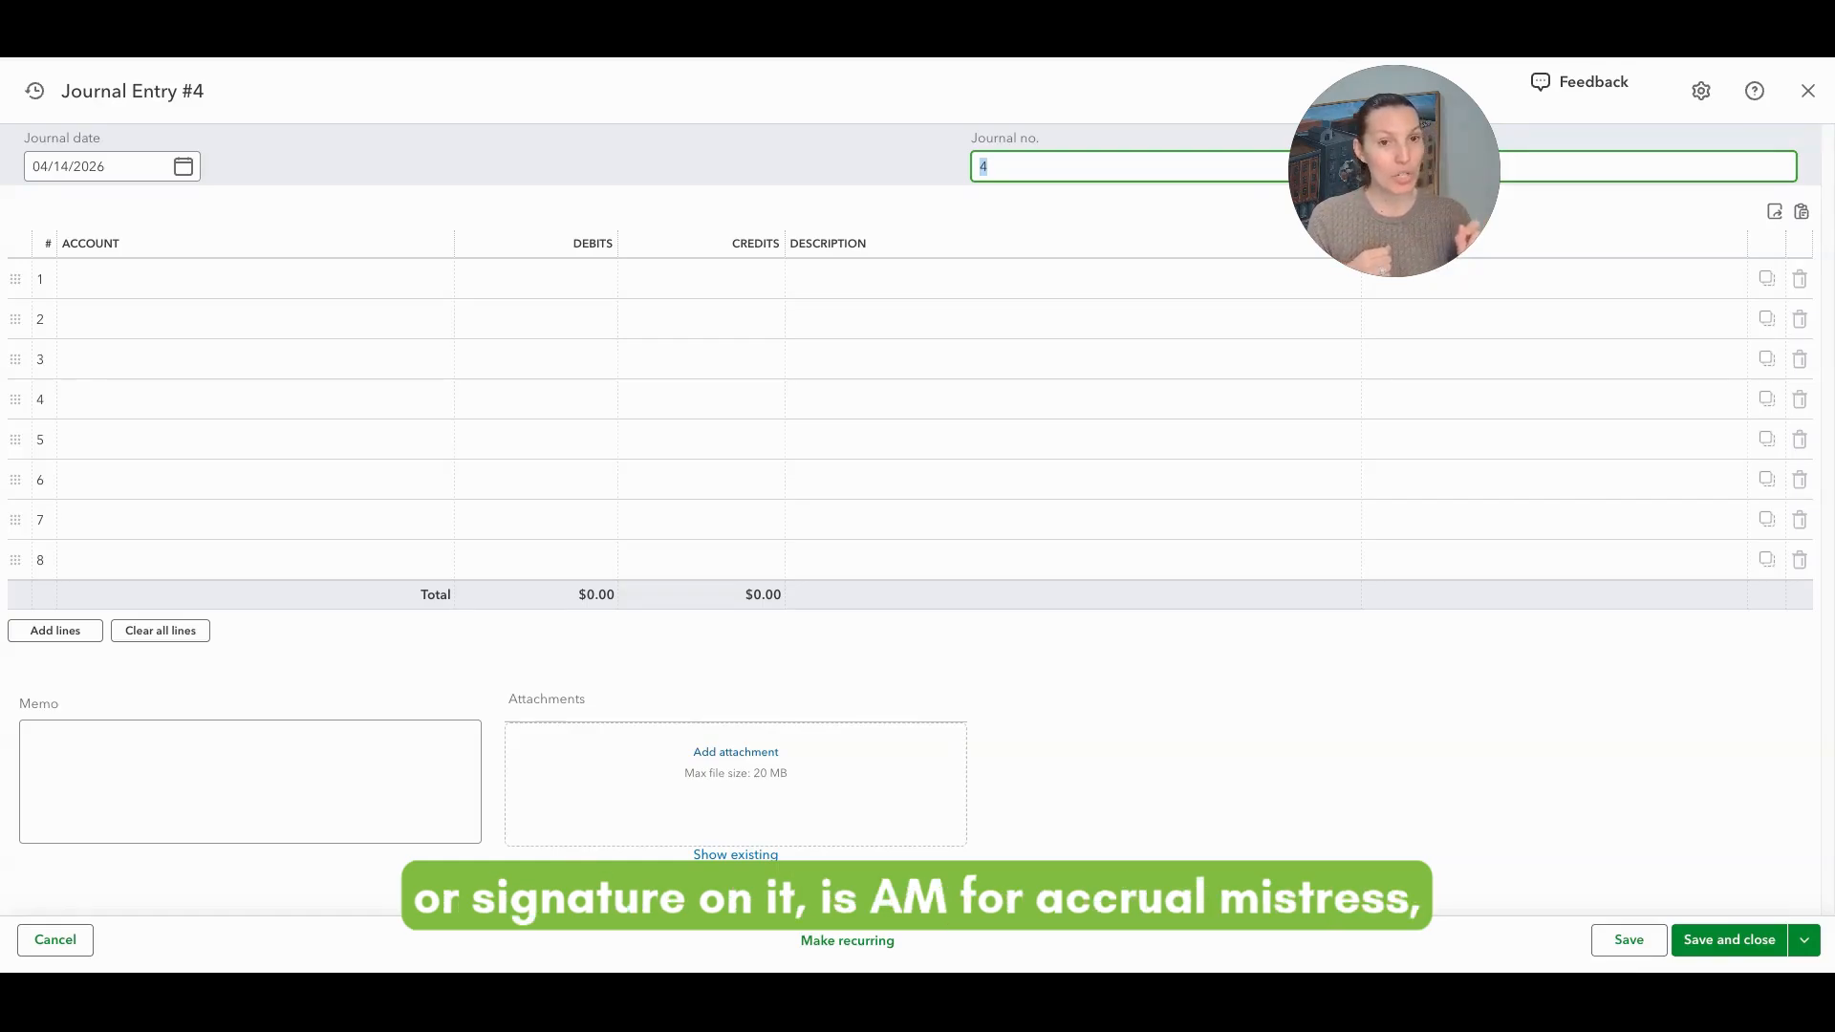
{"action": "type", "text": "AM"}
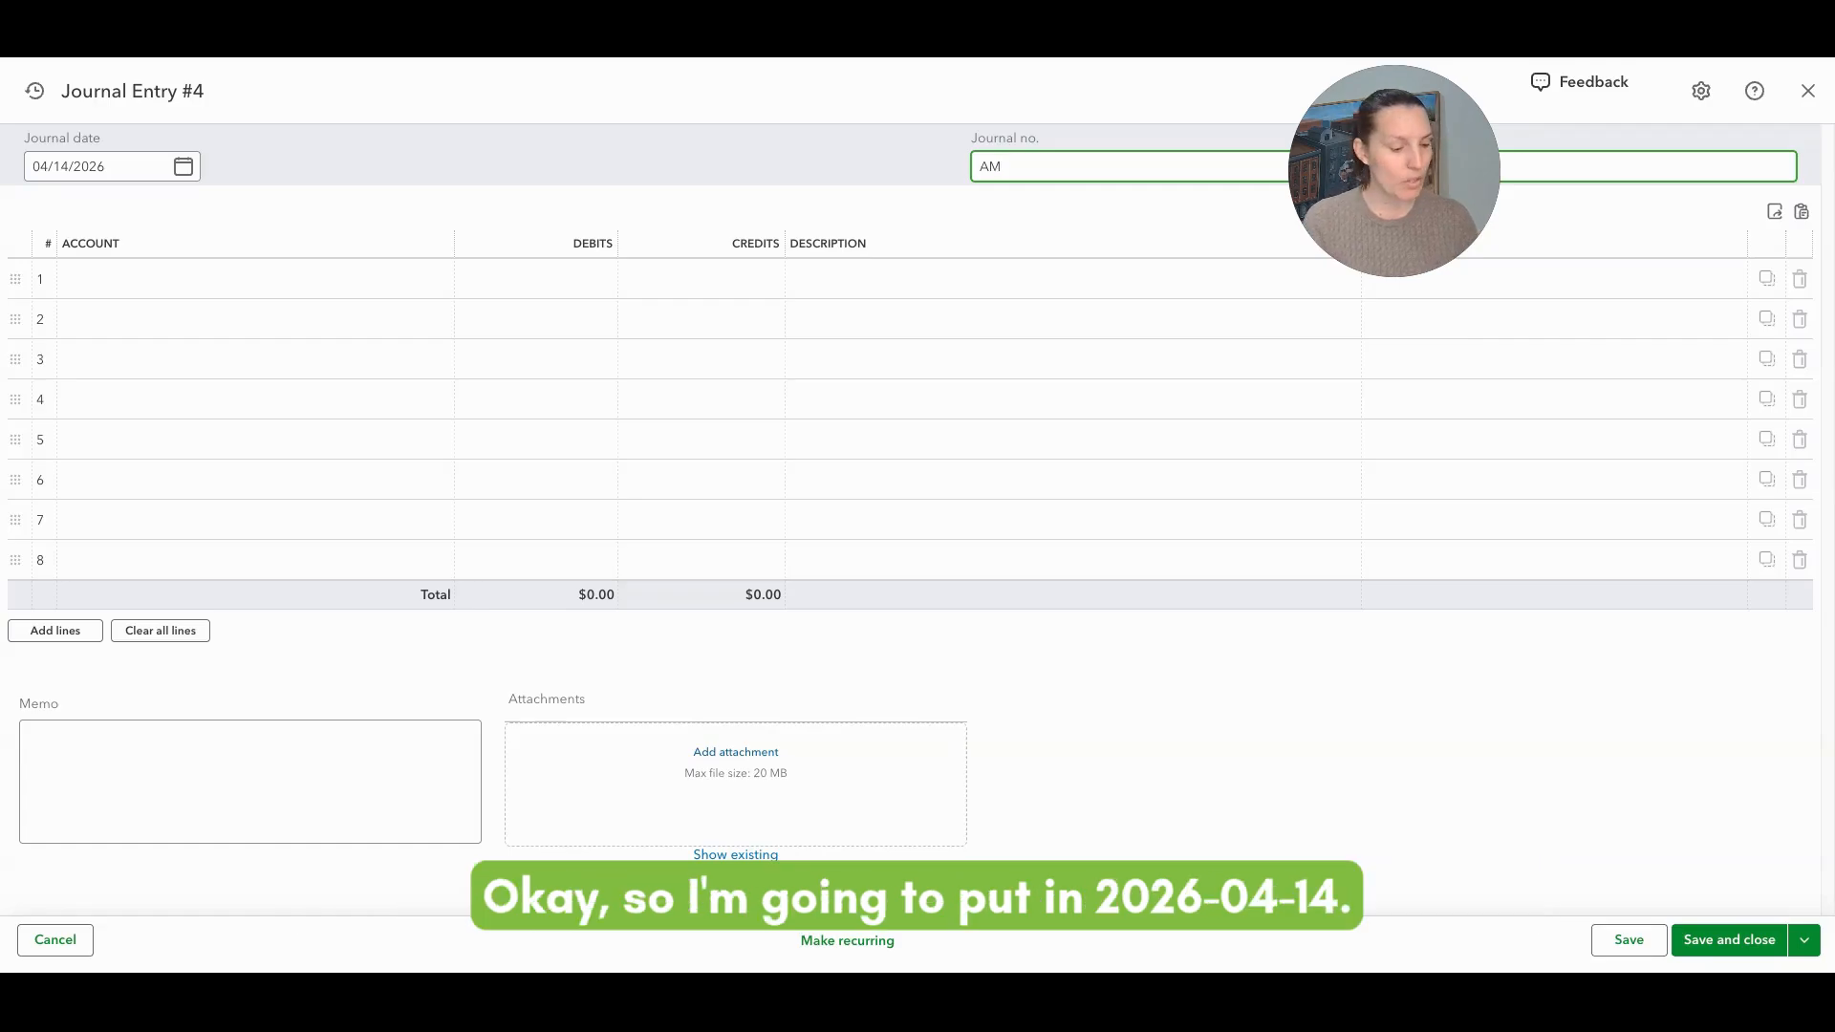
{"action": "type", "text": "202604"}
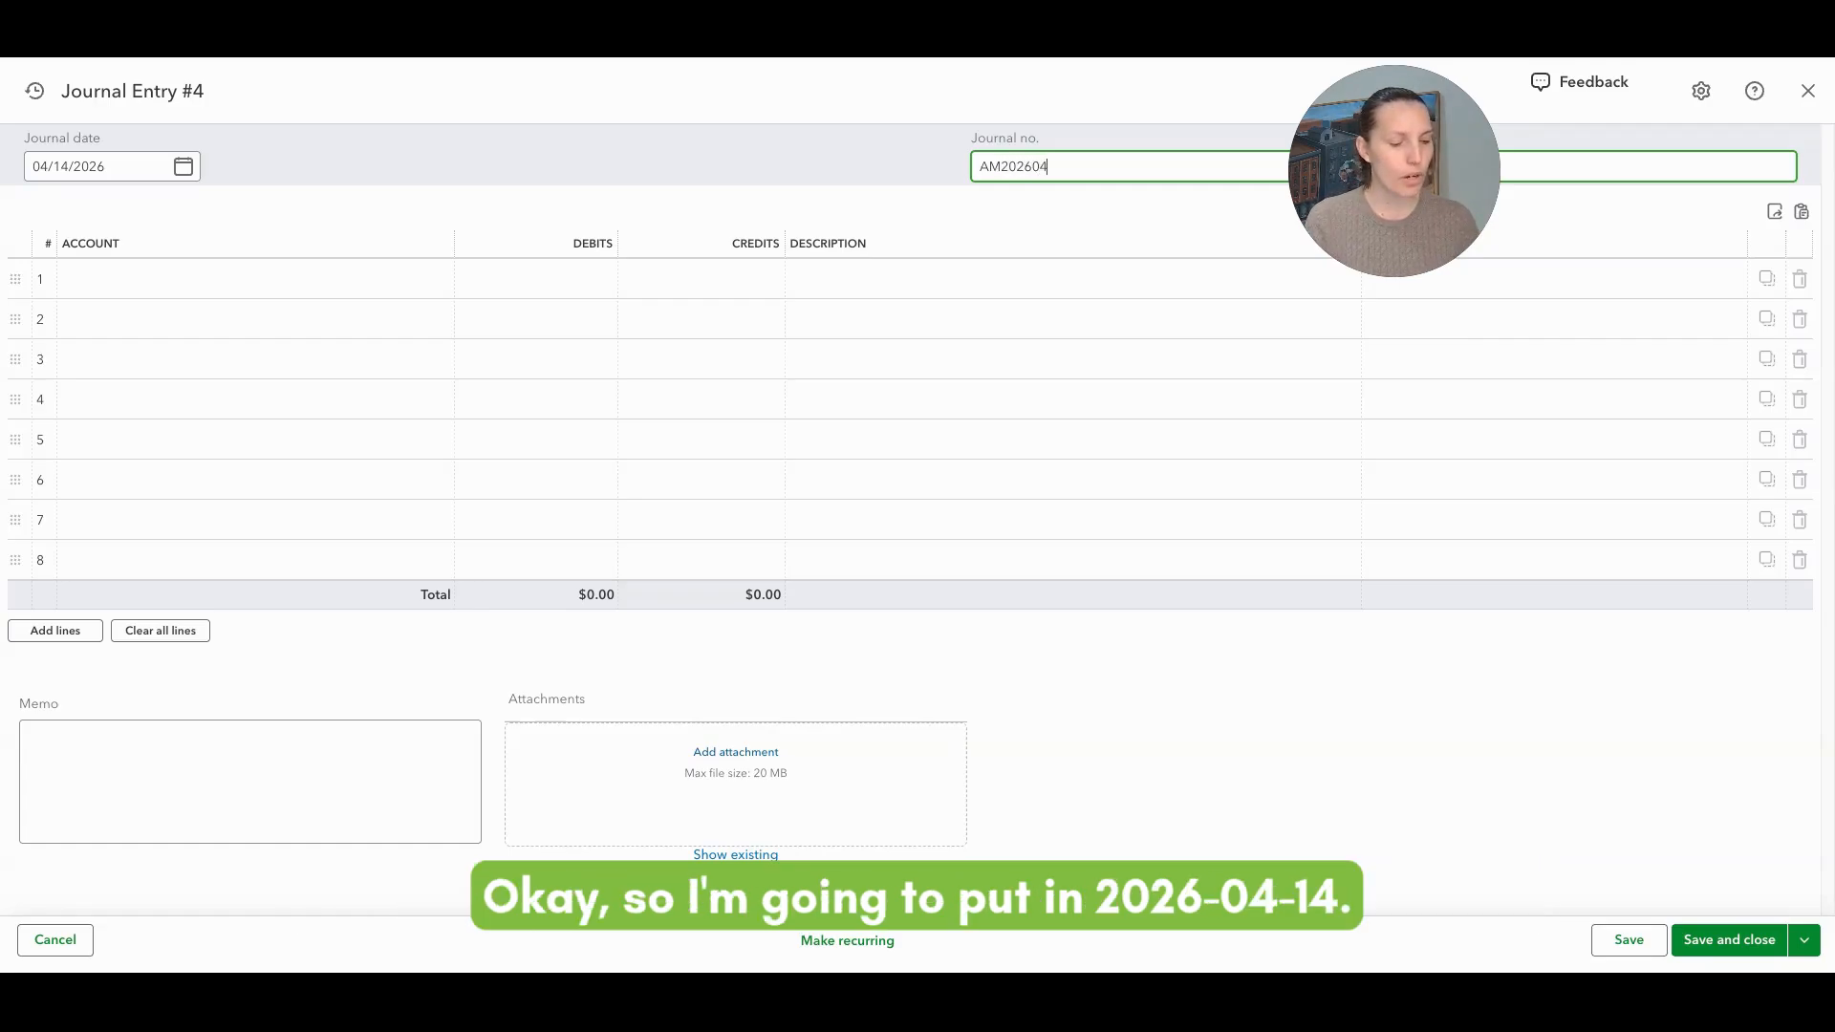
{"action": "type", "text": "14"}
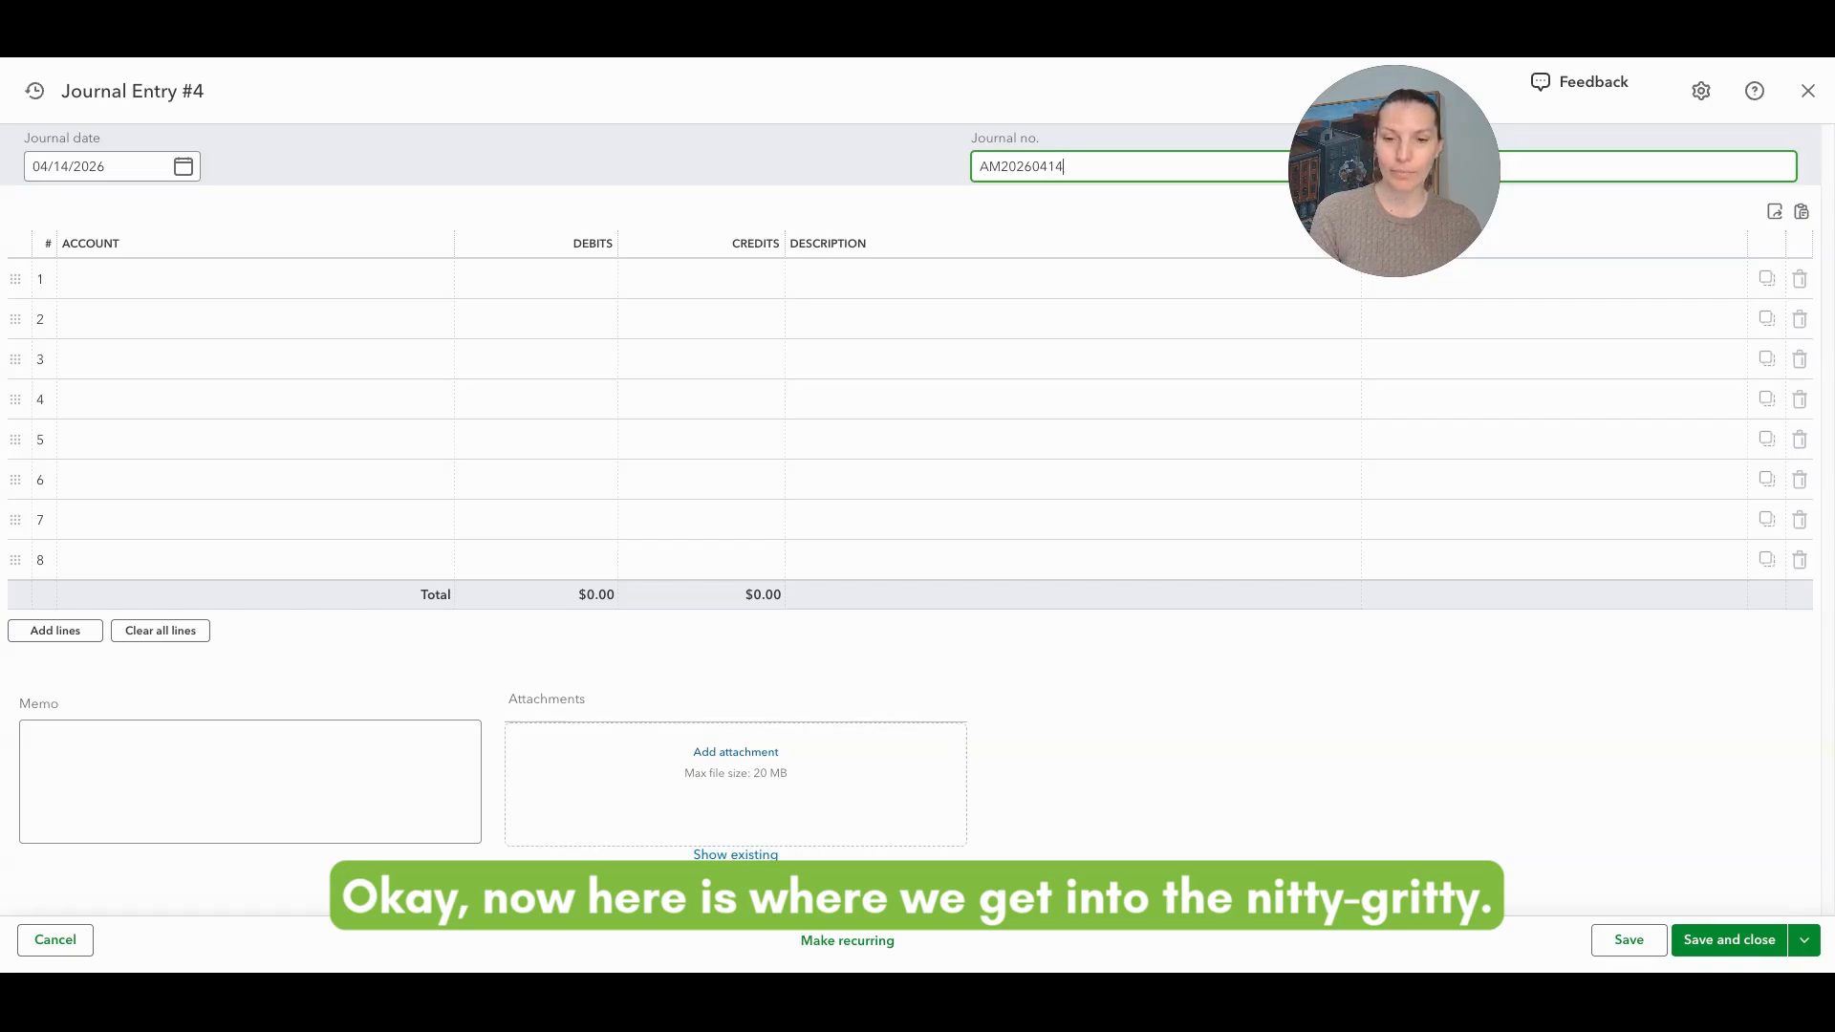
{"action": "key", "text": "Tab"}
{"action": "left_click", "coordinate": [256, 285]}
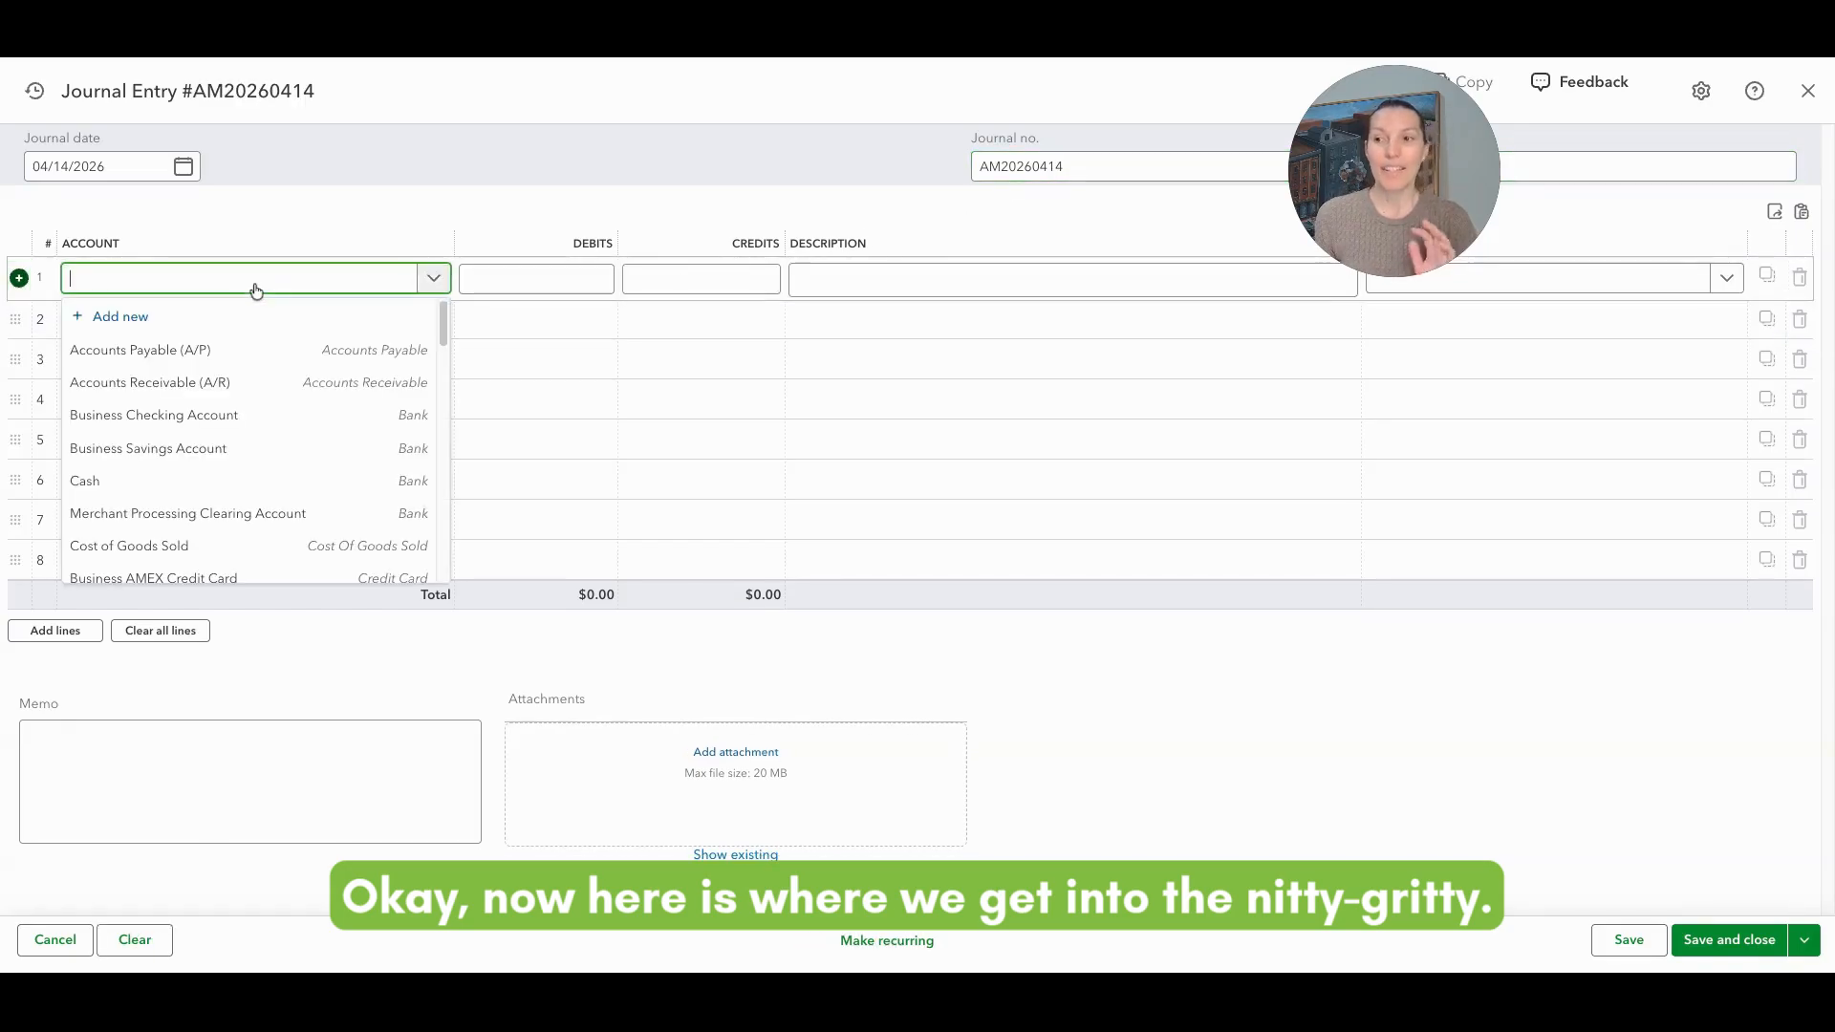
{"action": "left_click", "coordinate": [278, 286]}
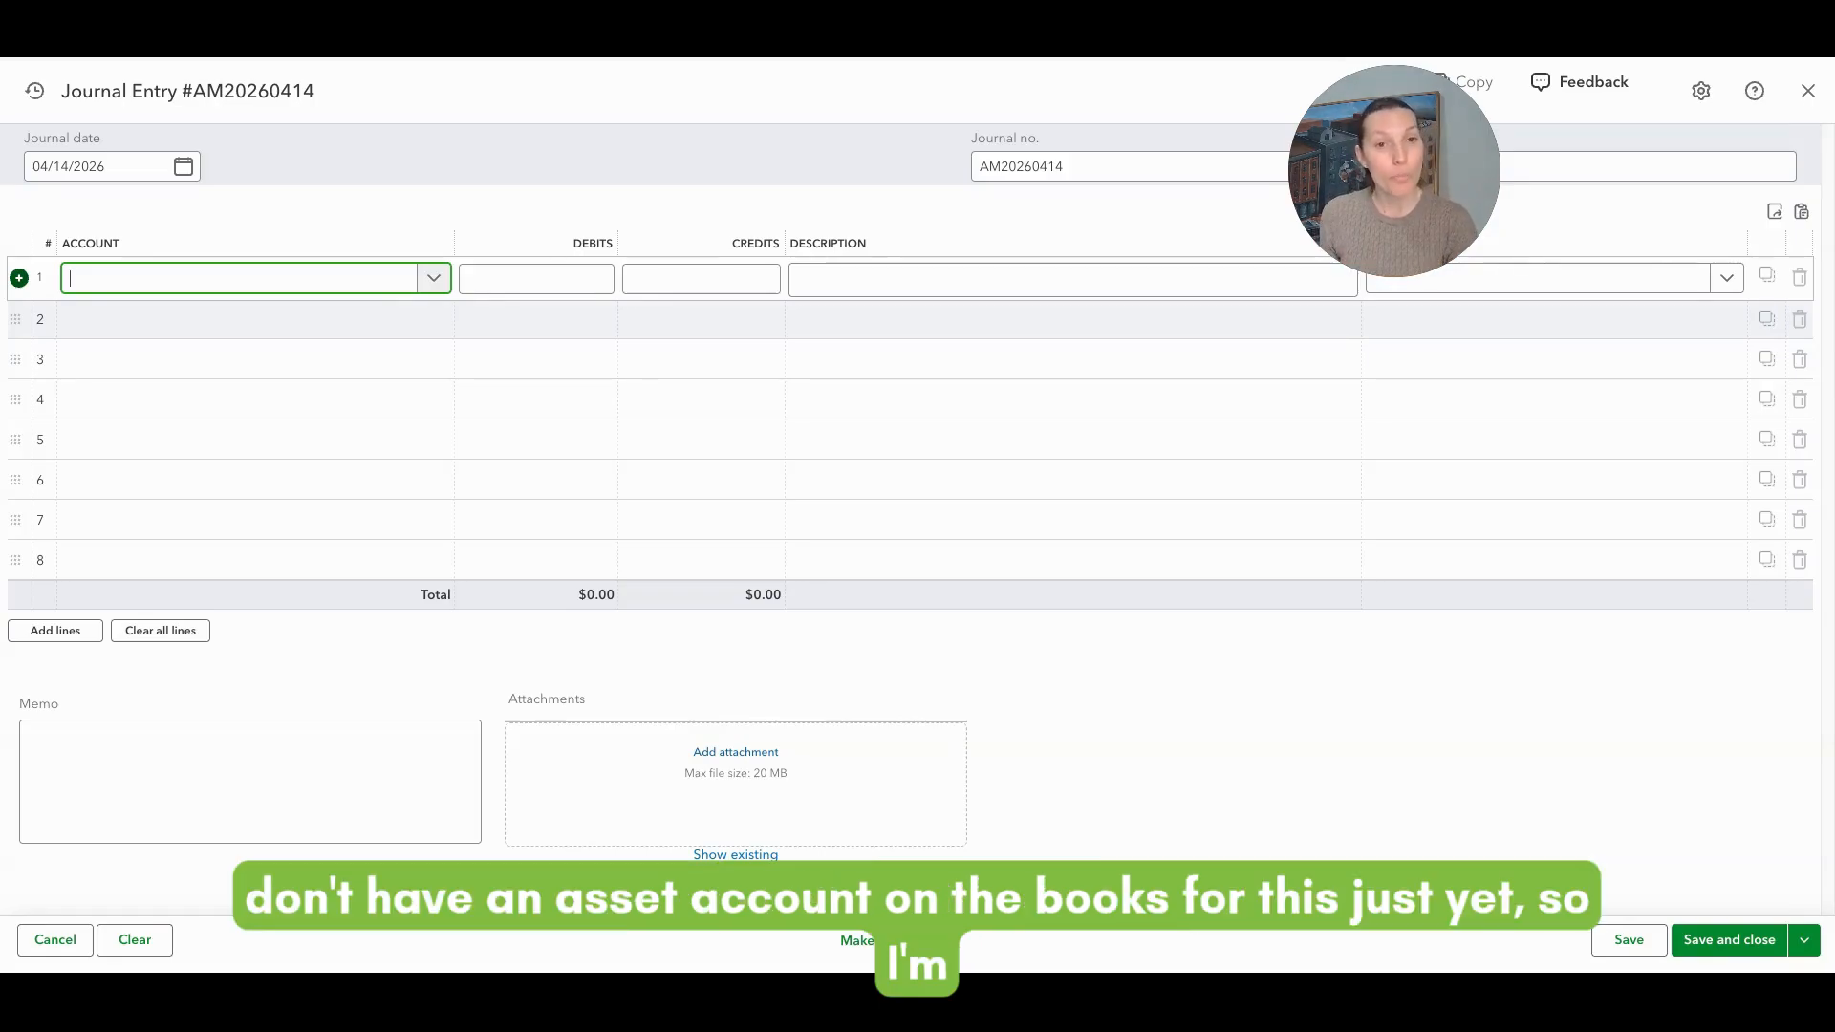
{"action": "left_click", "coordinate": [433, 279]}
{"action": "left_click", "coordinate": [281, 319]}
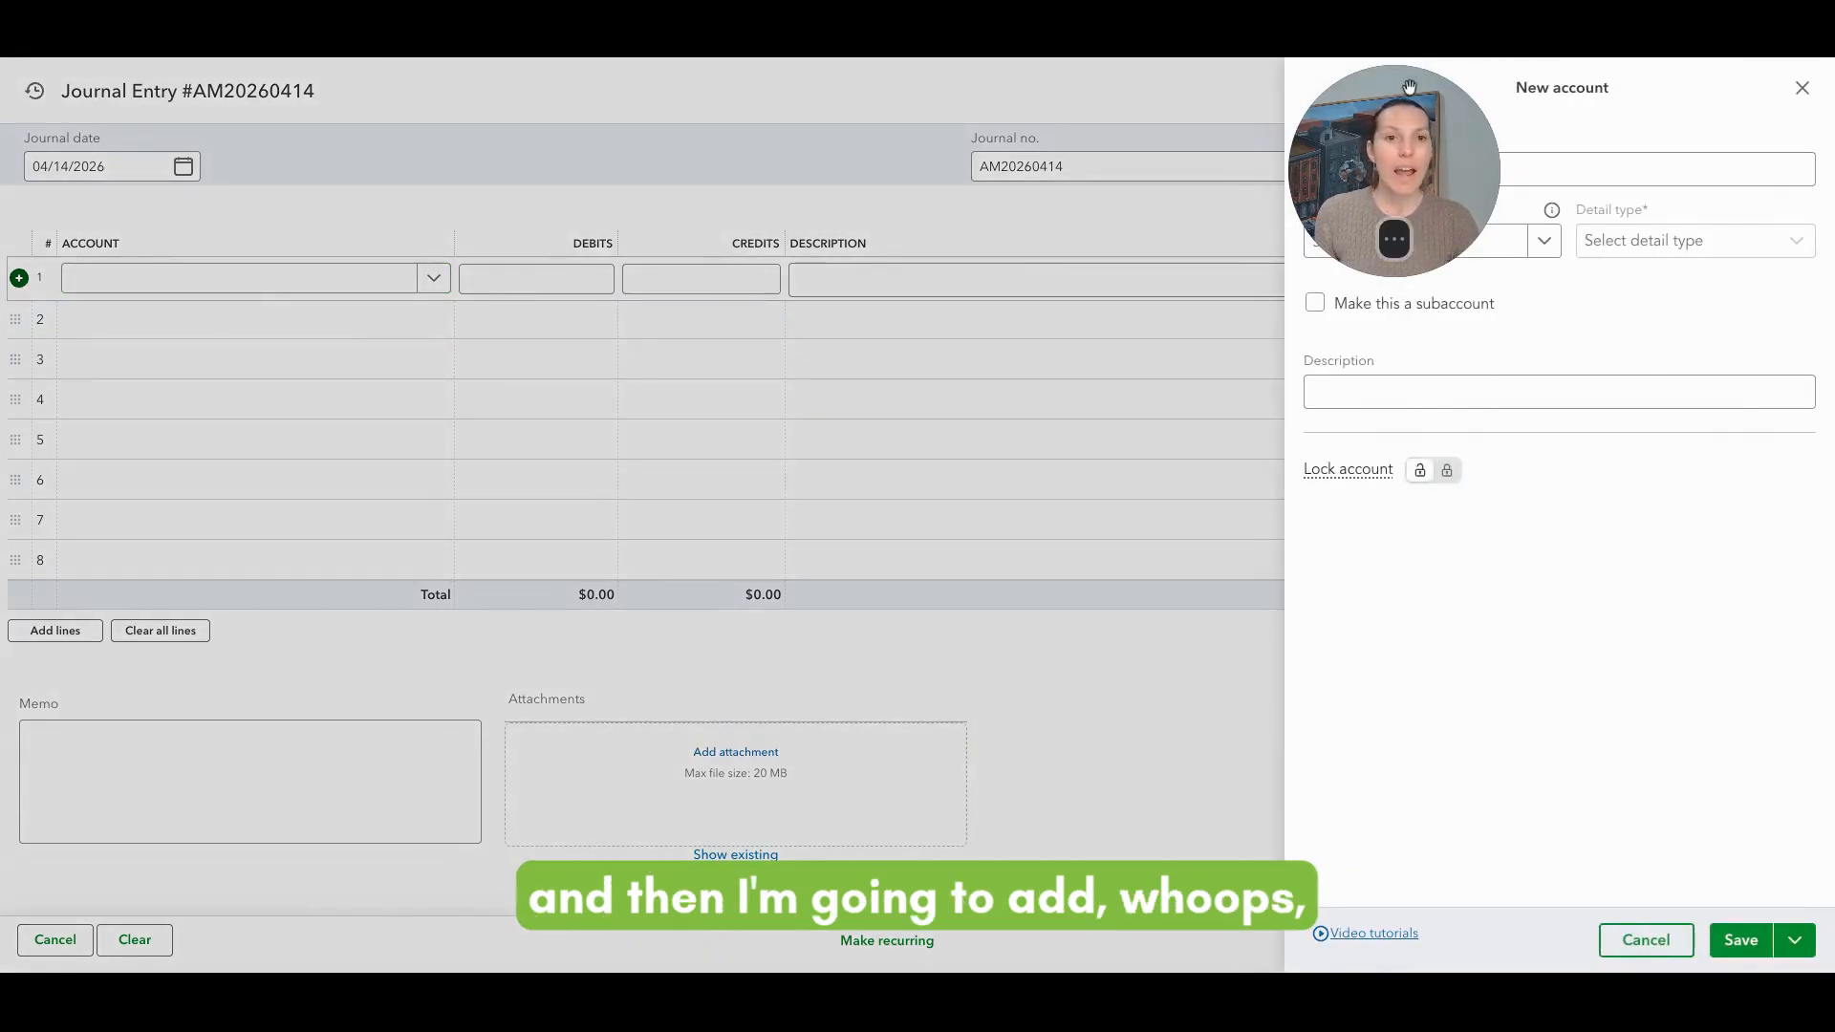
{"action": "left_click_drag", "start_coordinate": [1398, 93], "coordinate": [1205, 95]}
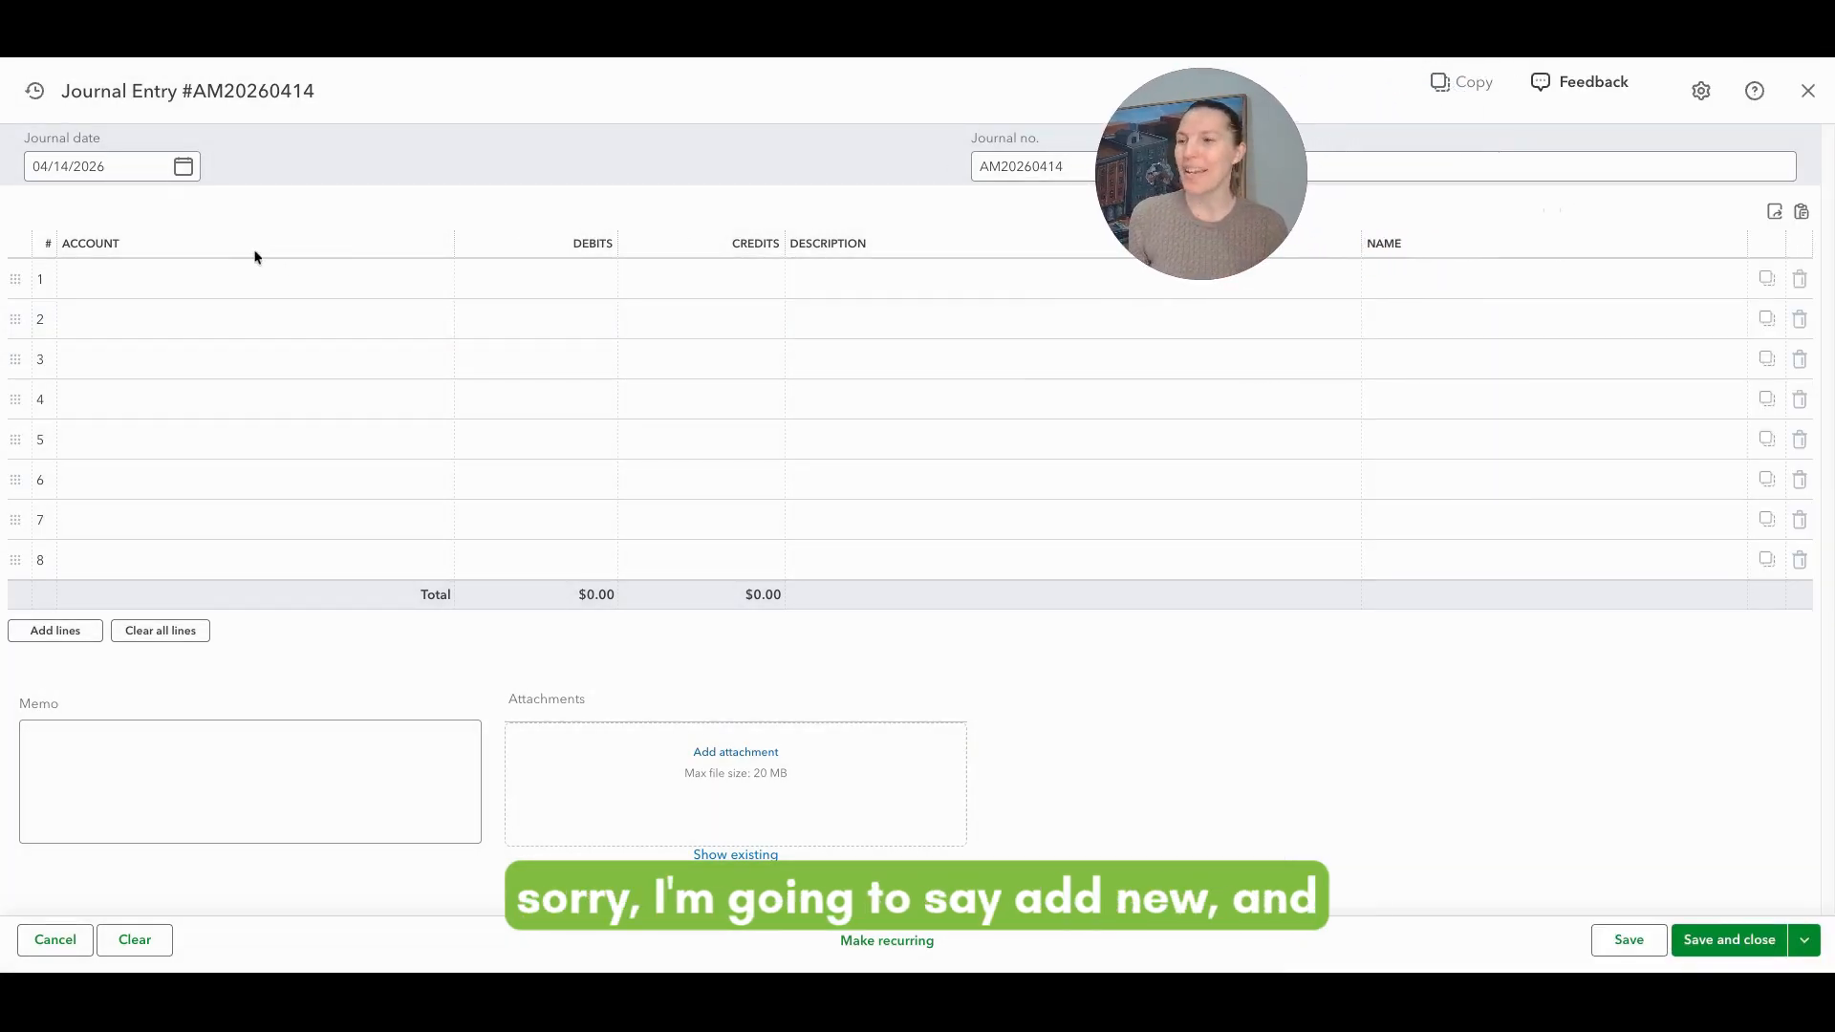
Start adding a new account from the first journal line and name it "2026 Toyota Prius - 04821".
{"action": "left_click", "coordinate": [223, 277]}
{"action": "left_click", "coordinate": [291, 318]}
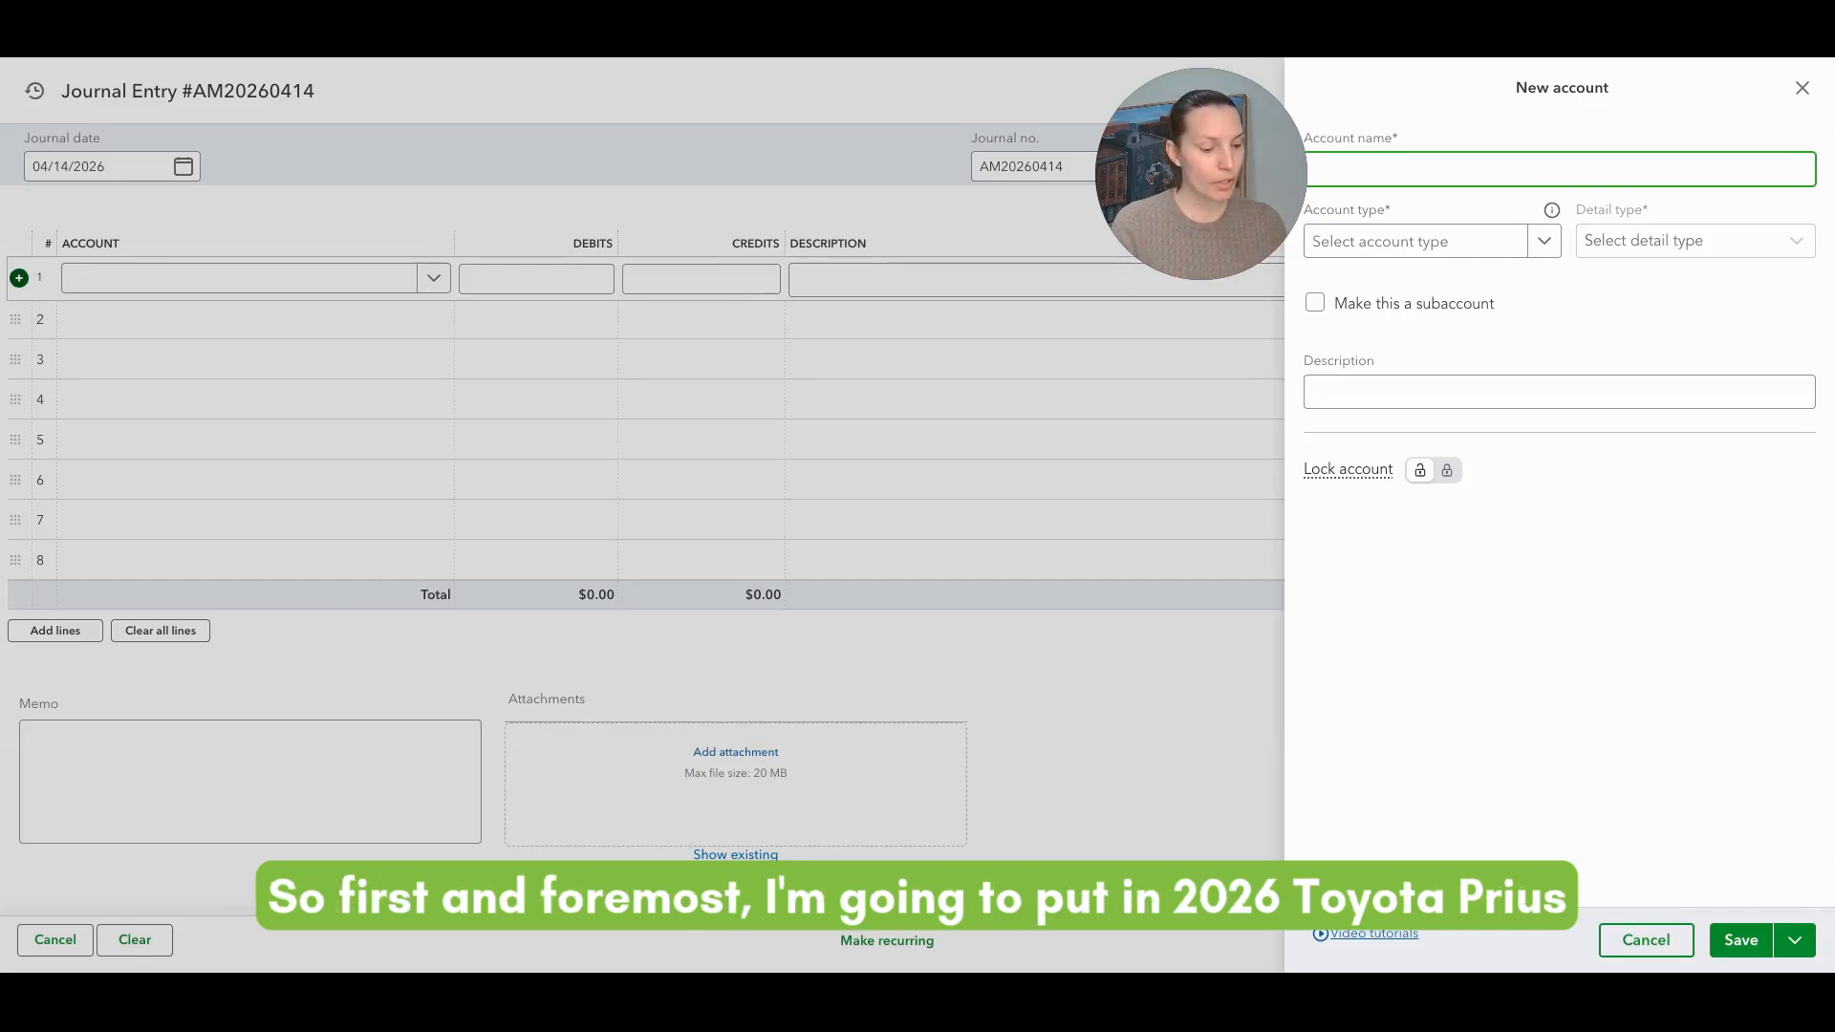
{"action": "type", "text": "2026 Toyo"}
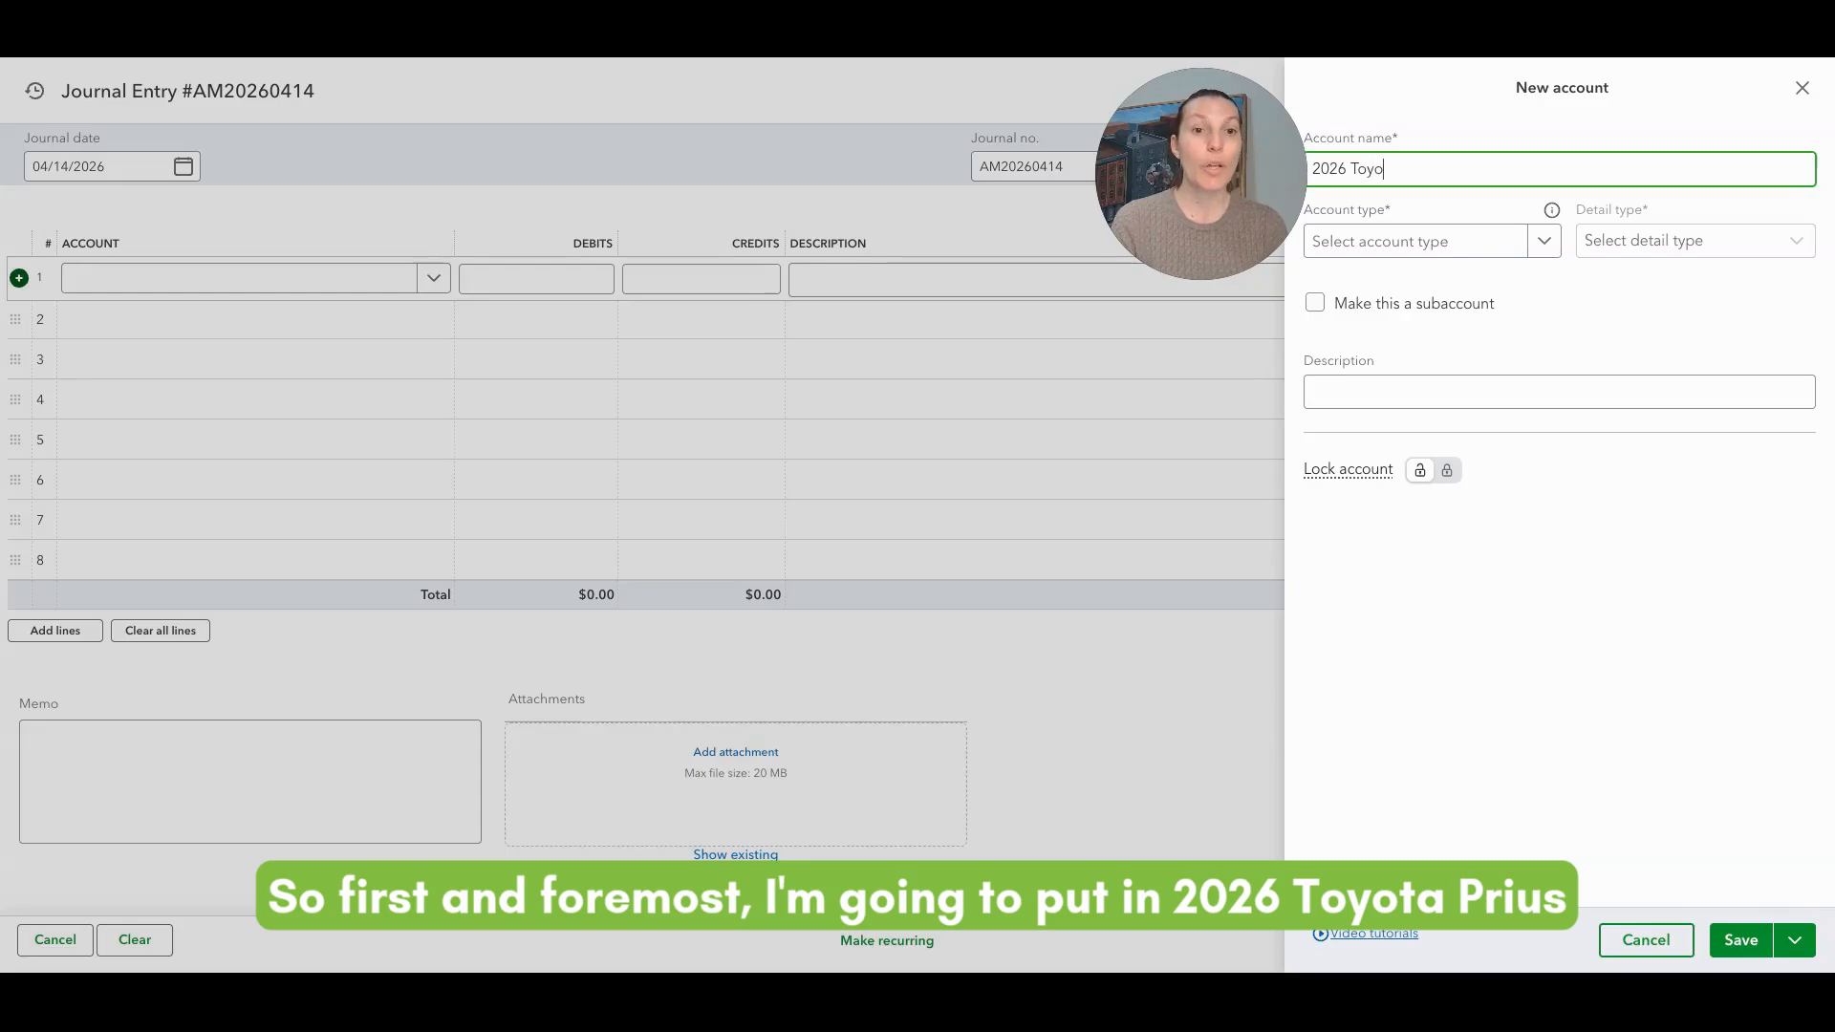
{"action": "type", "text": "ta Pri"}
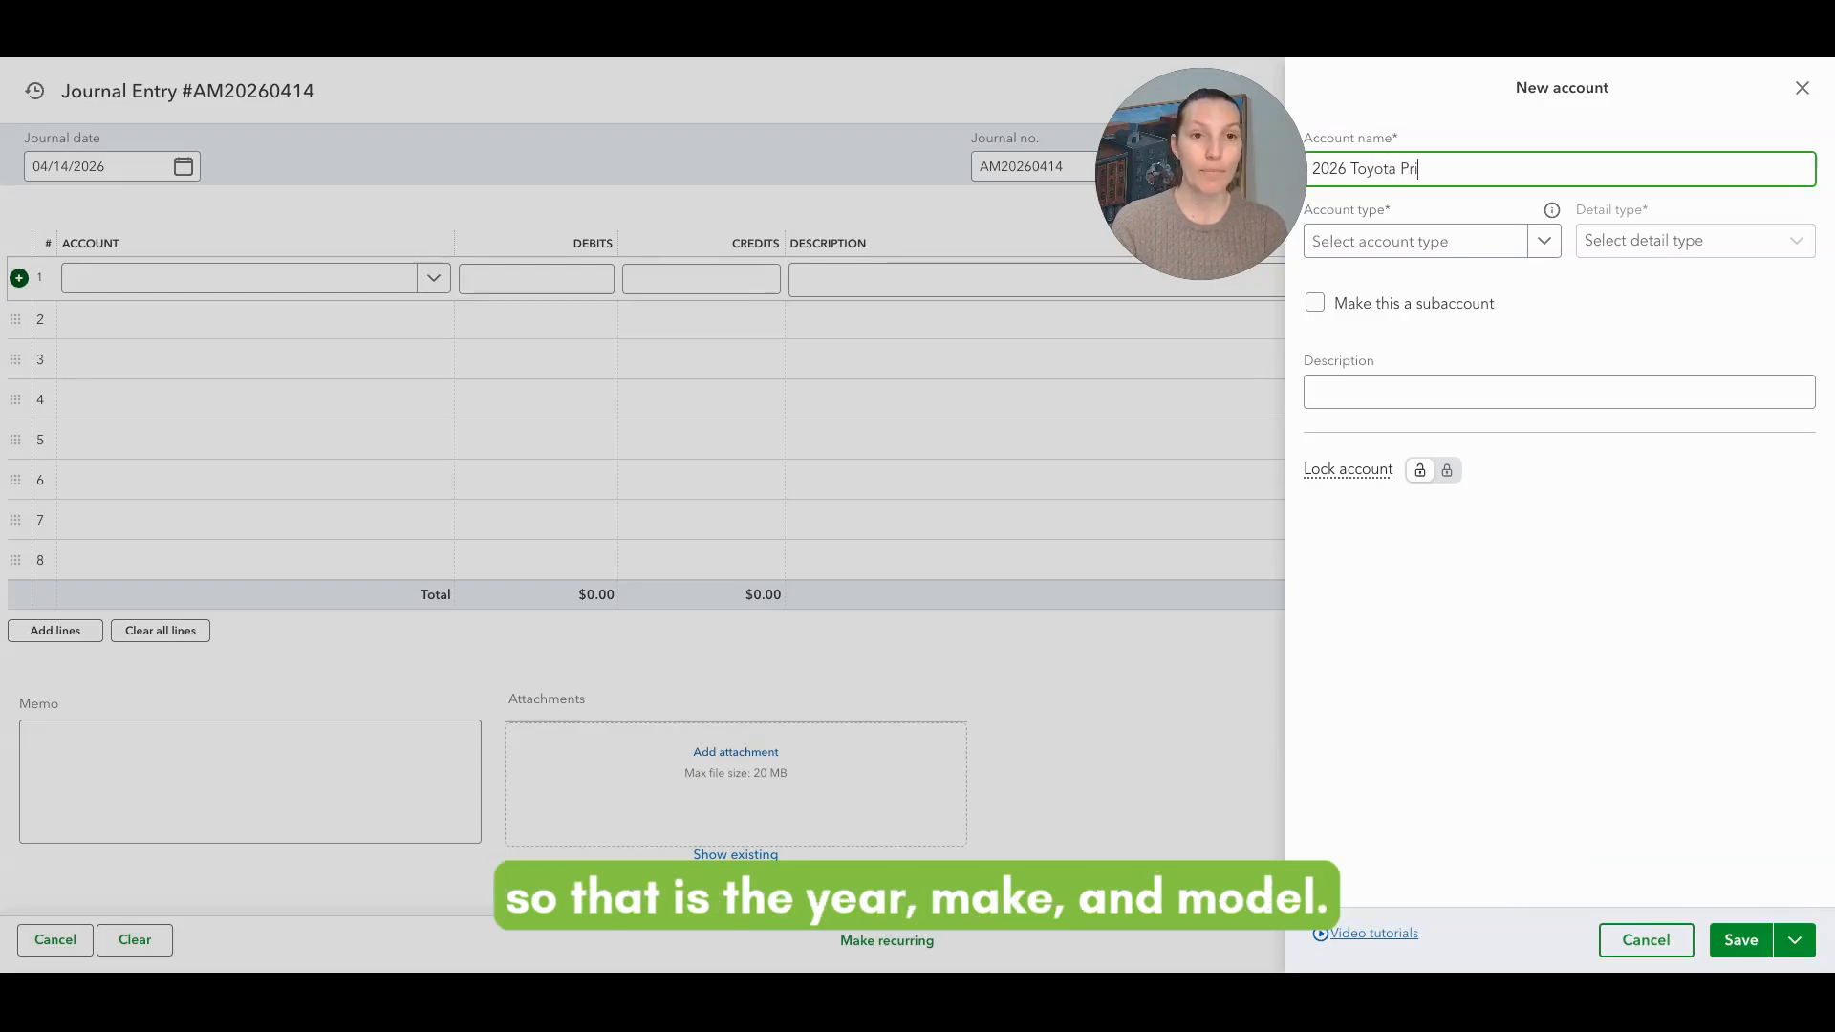
{"action": "type", "text": "us"}
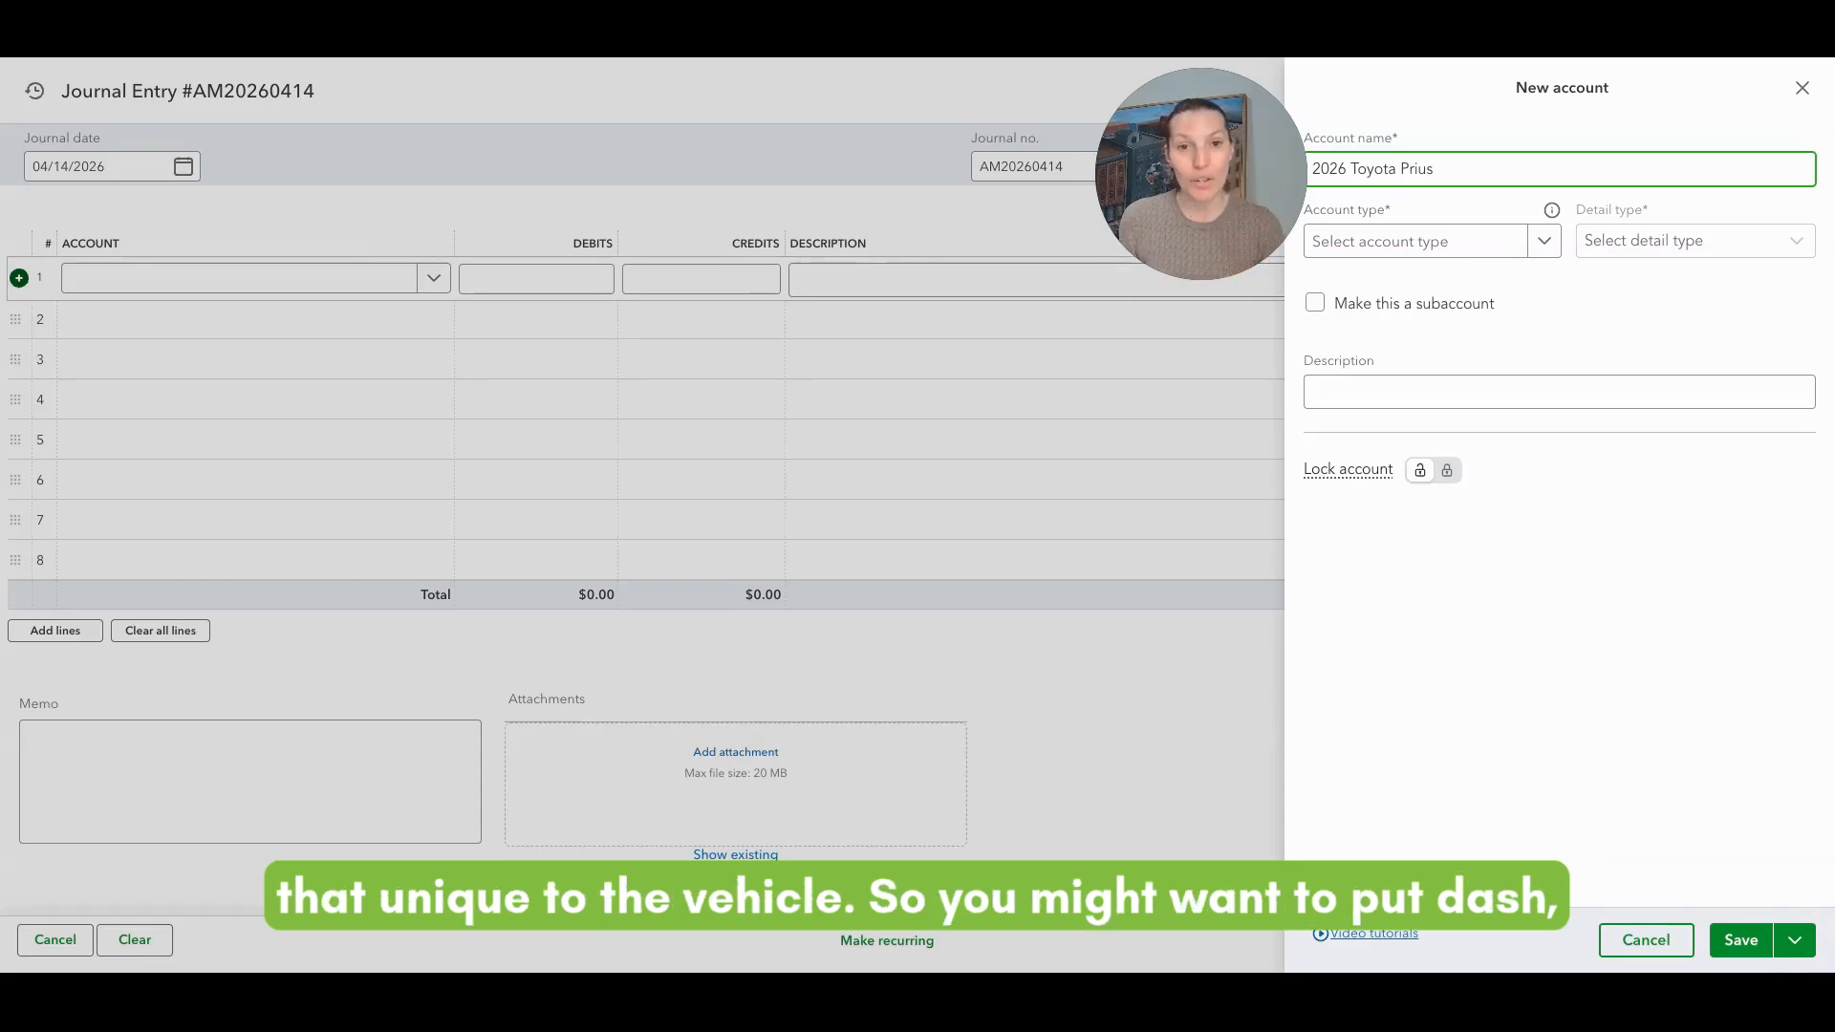
{"action": "type", "text": "-"}
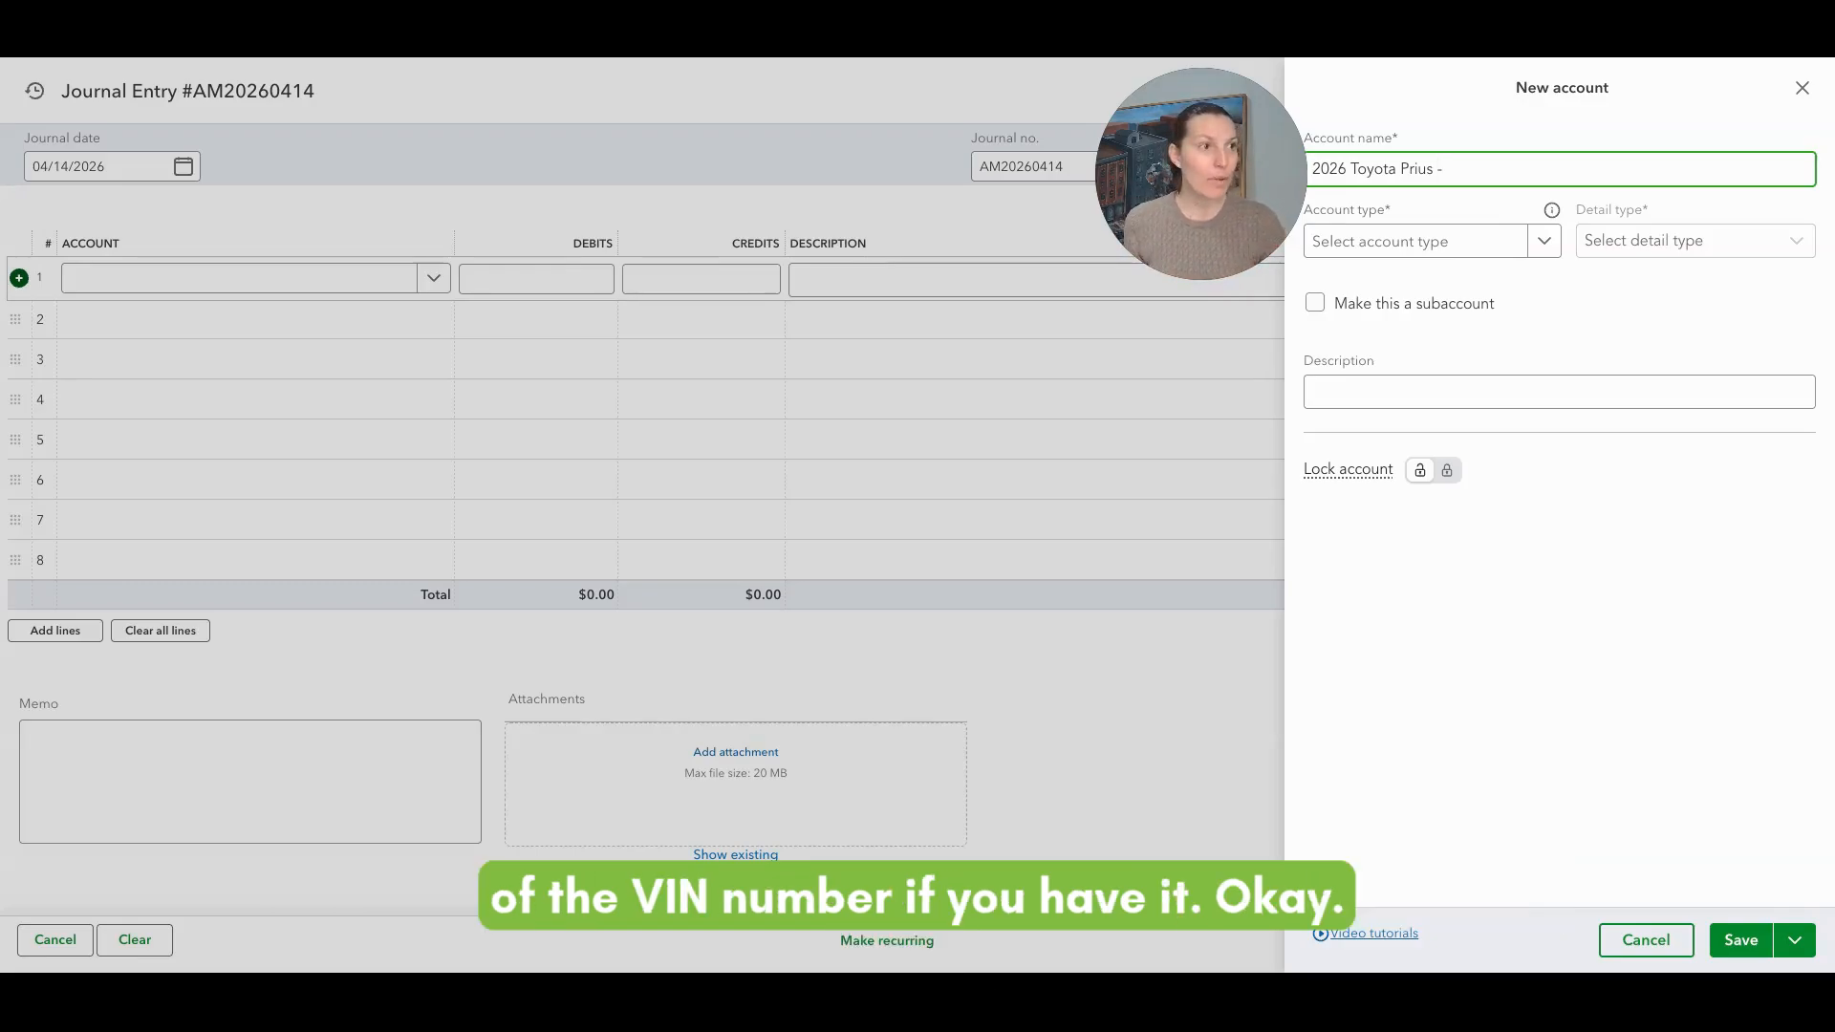
{"action": "left_click", "coordinate": [1776, 62]}
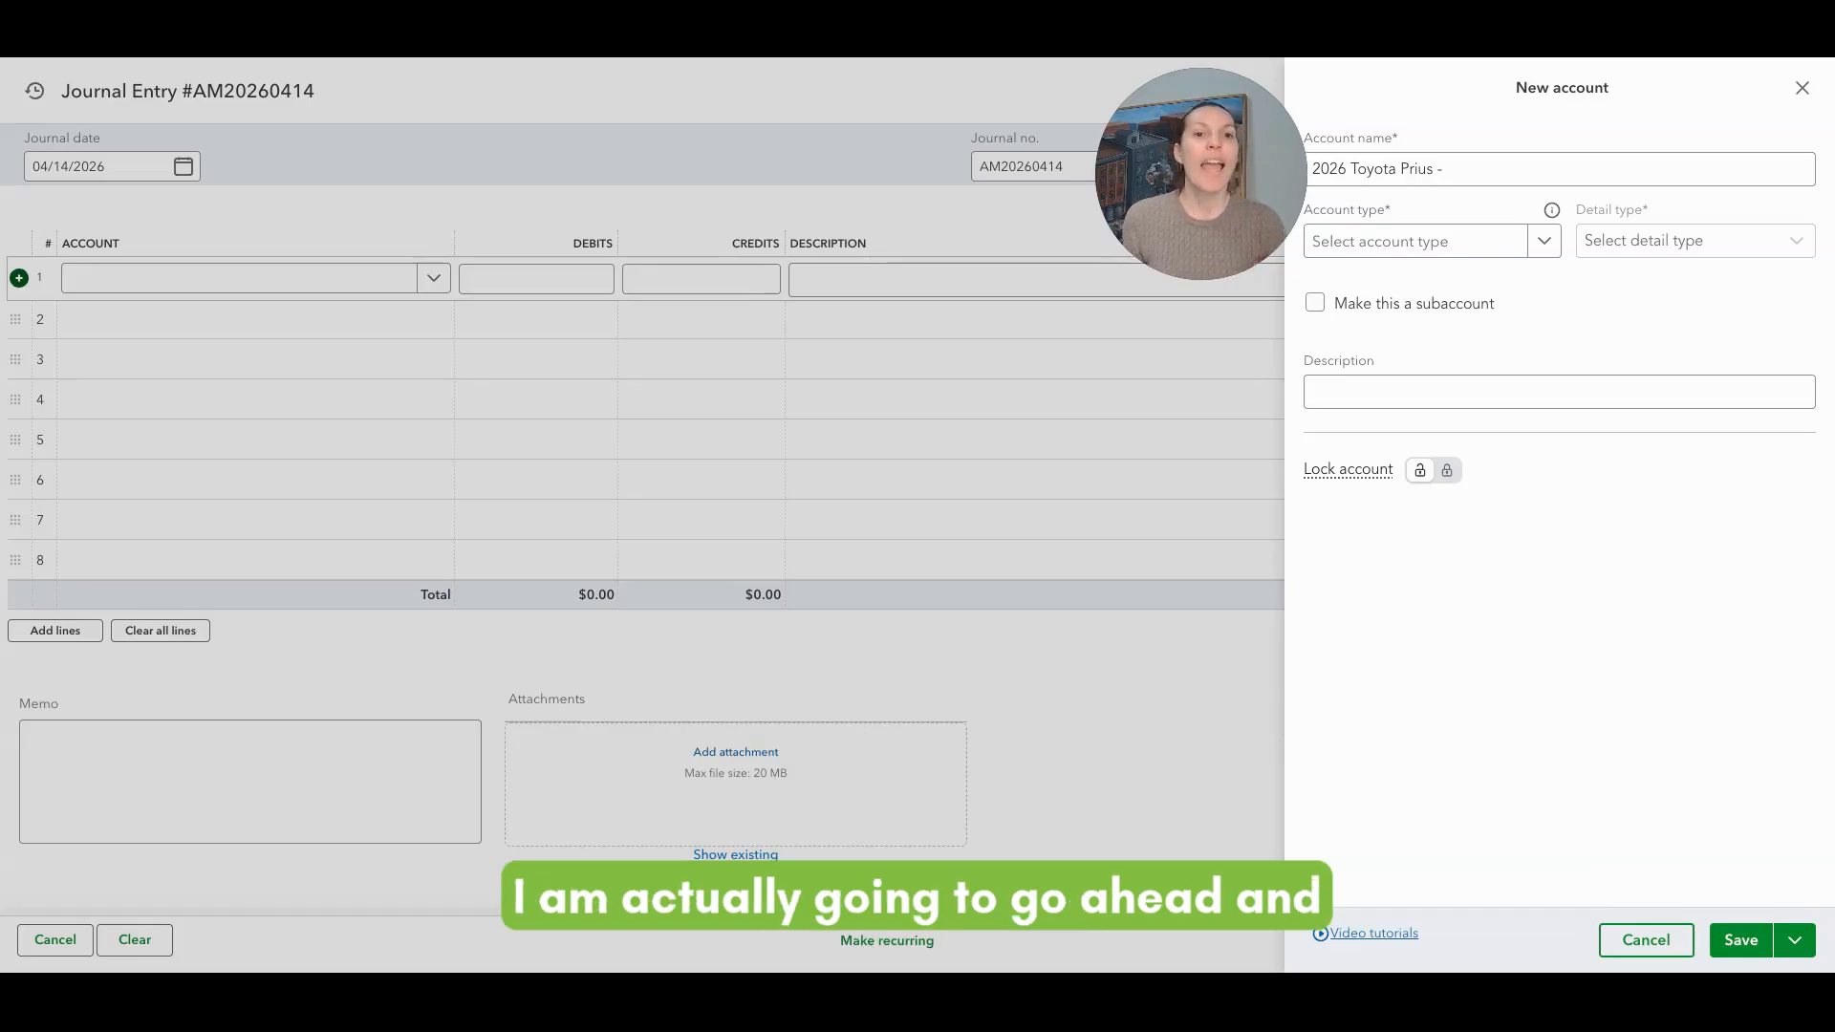
{"action": "left_click", "coordinate": [1447, 169]}
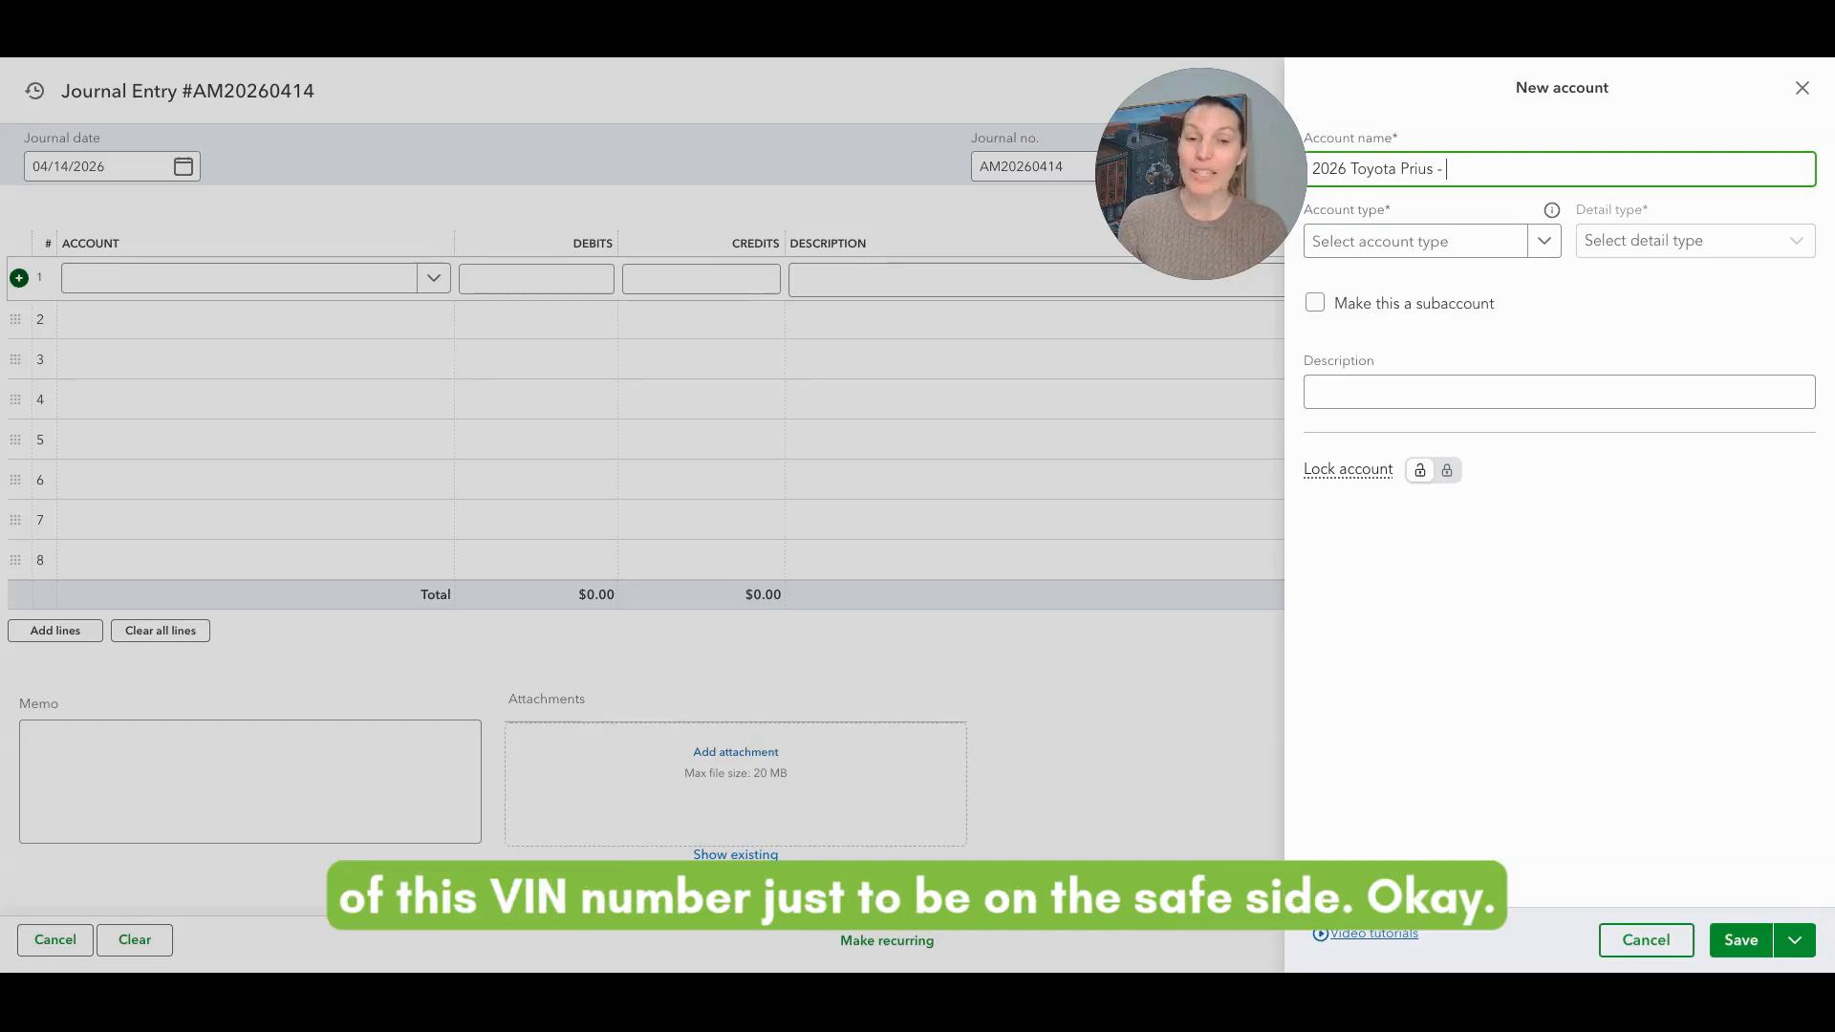
{"action": "type", "text": "04"}
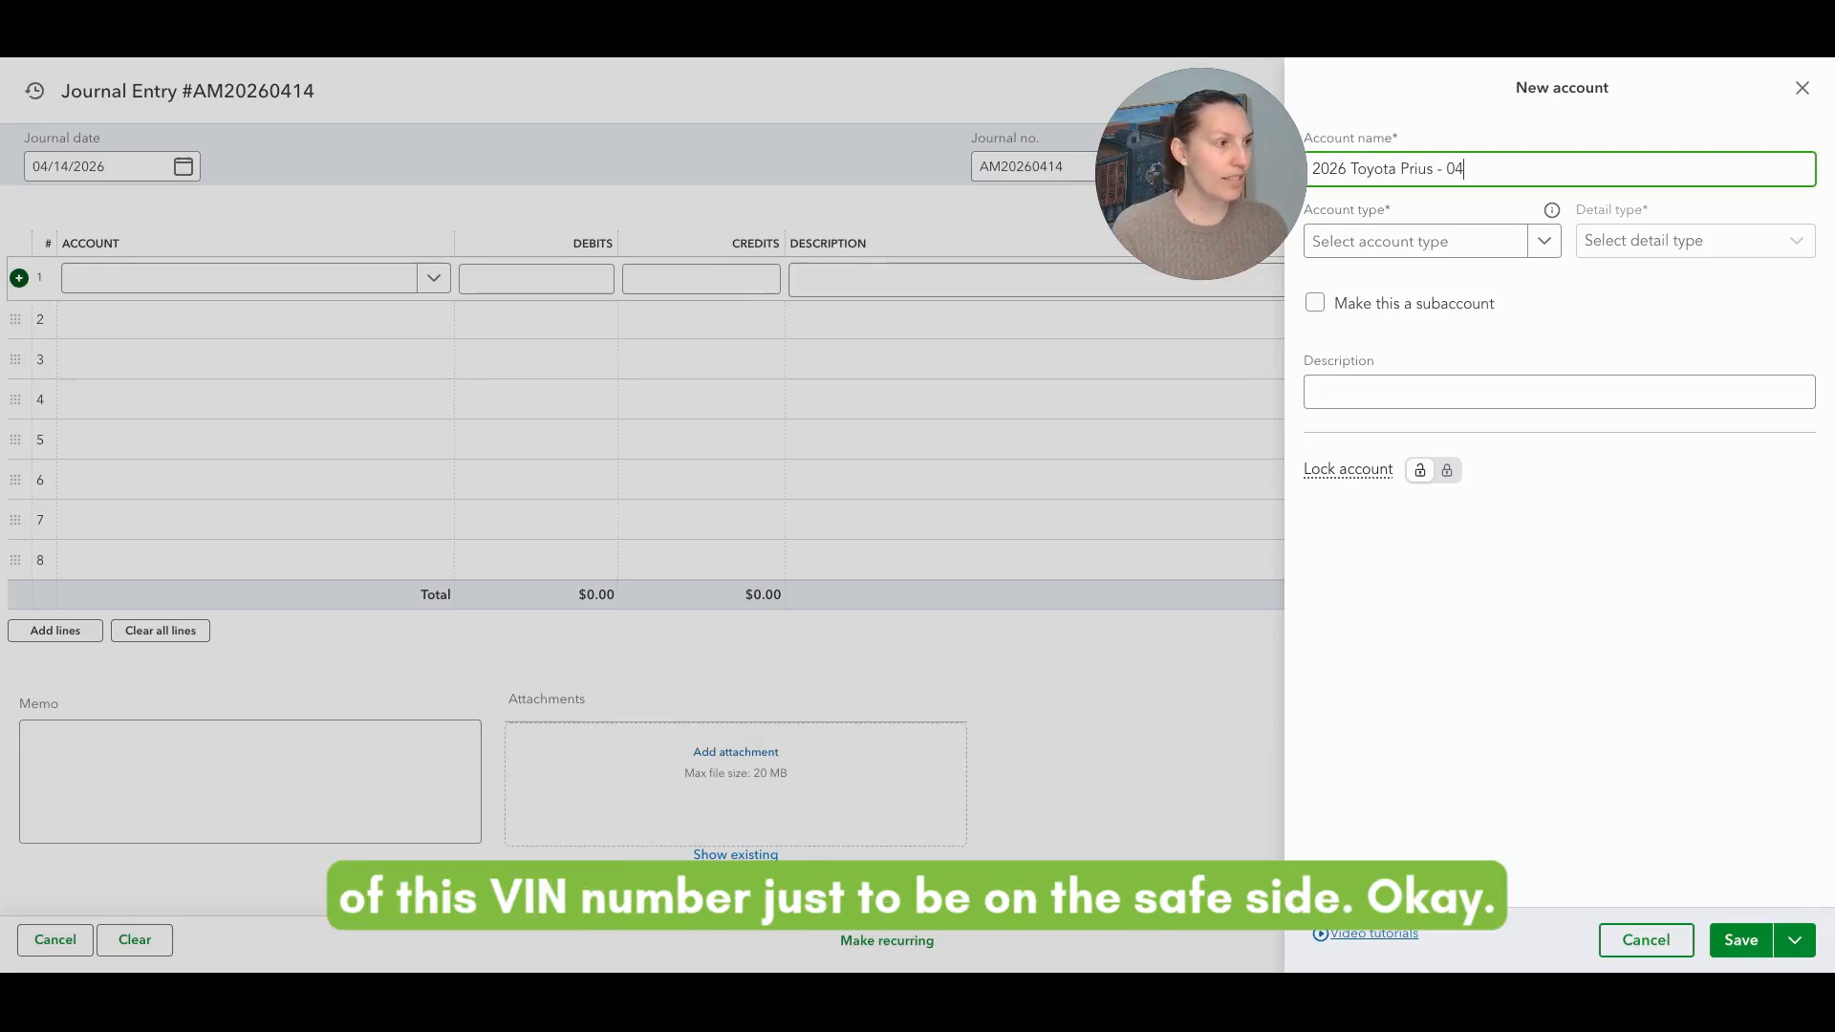
{"action": "type", "text": "821"}
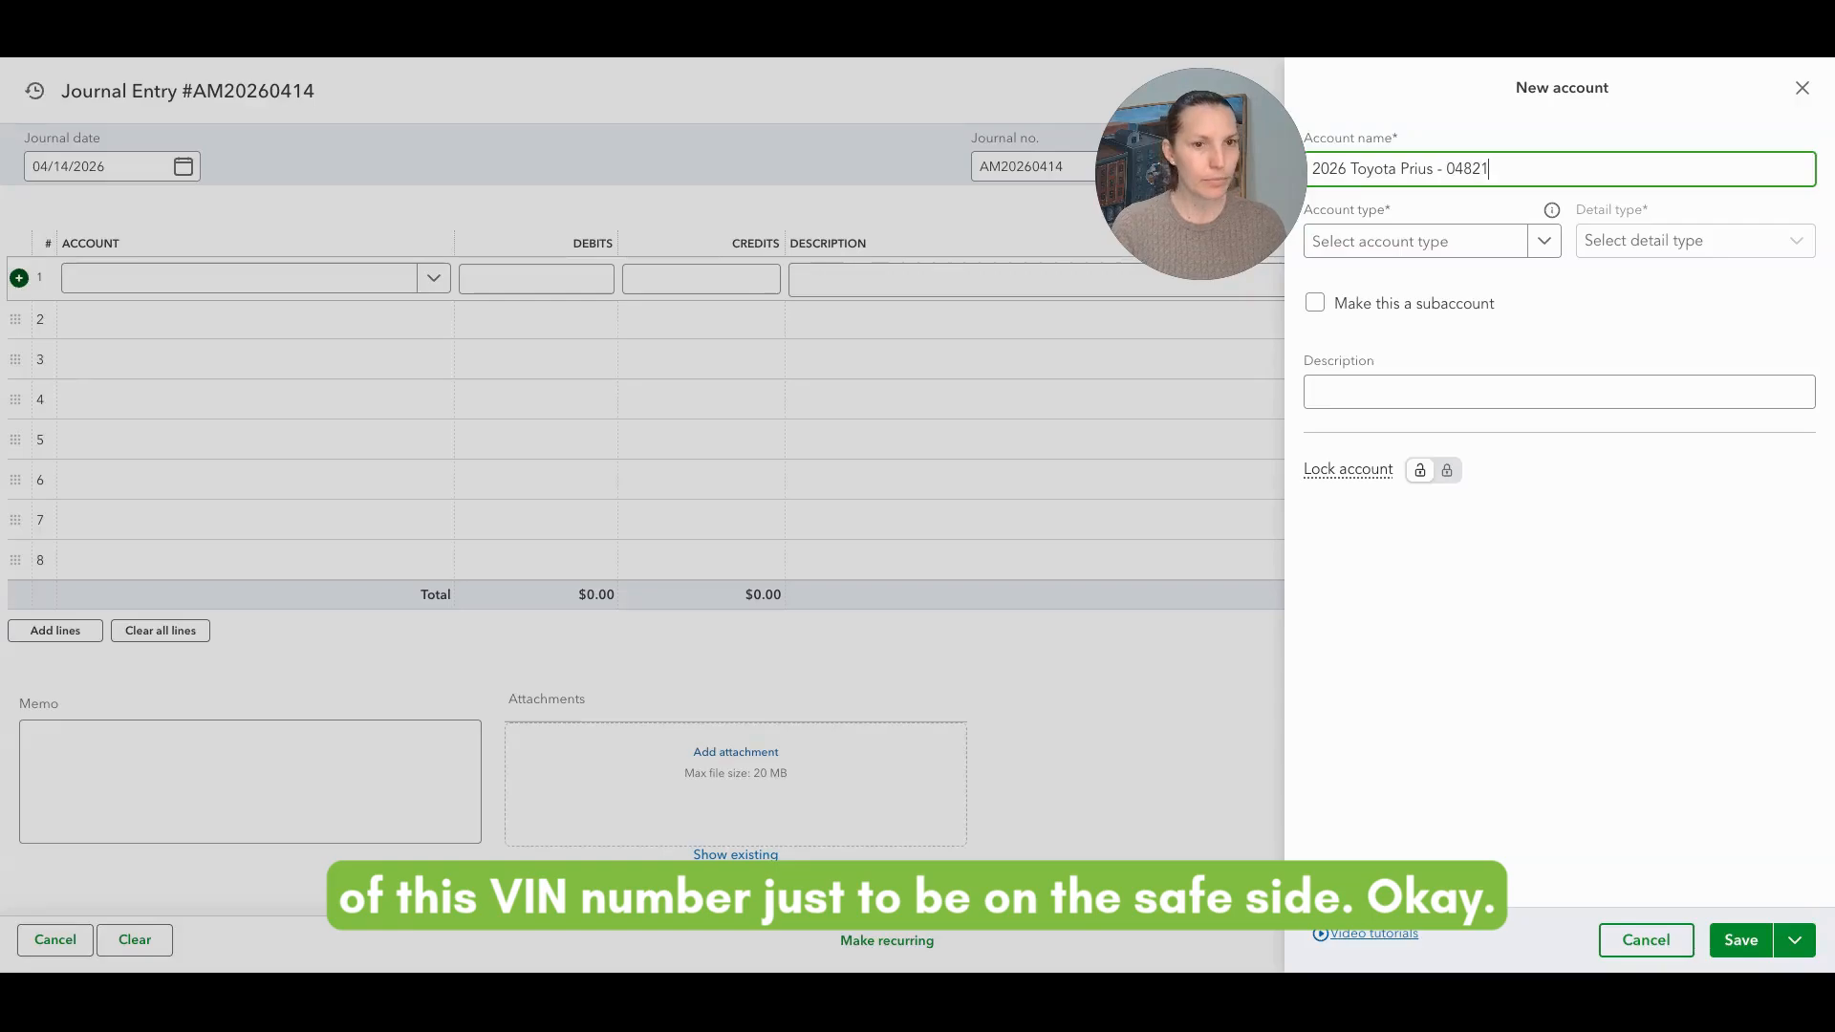
{"action": "left_click", "coordinate": [1615, 285]}
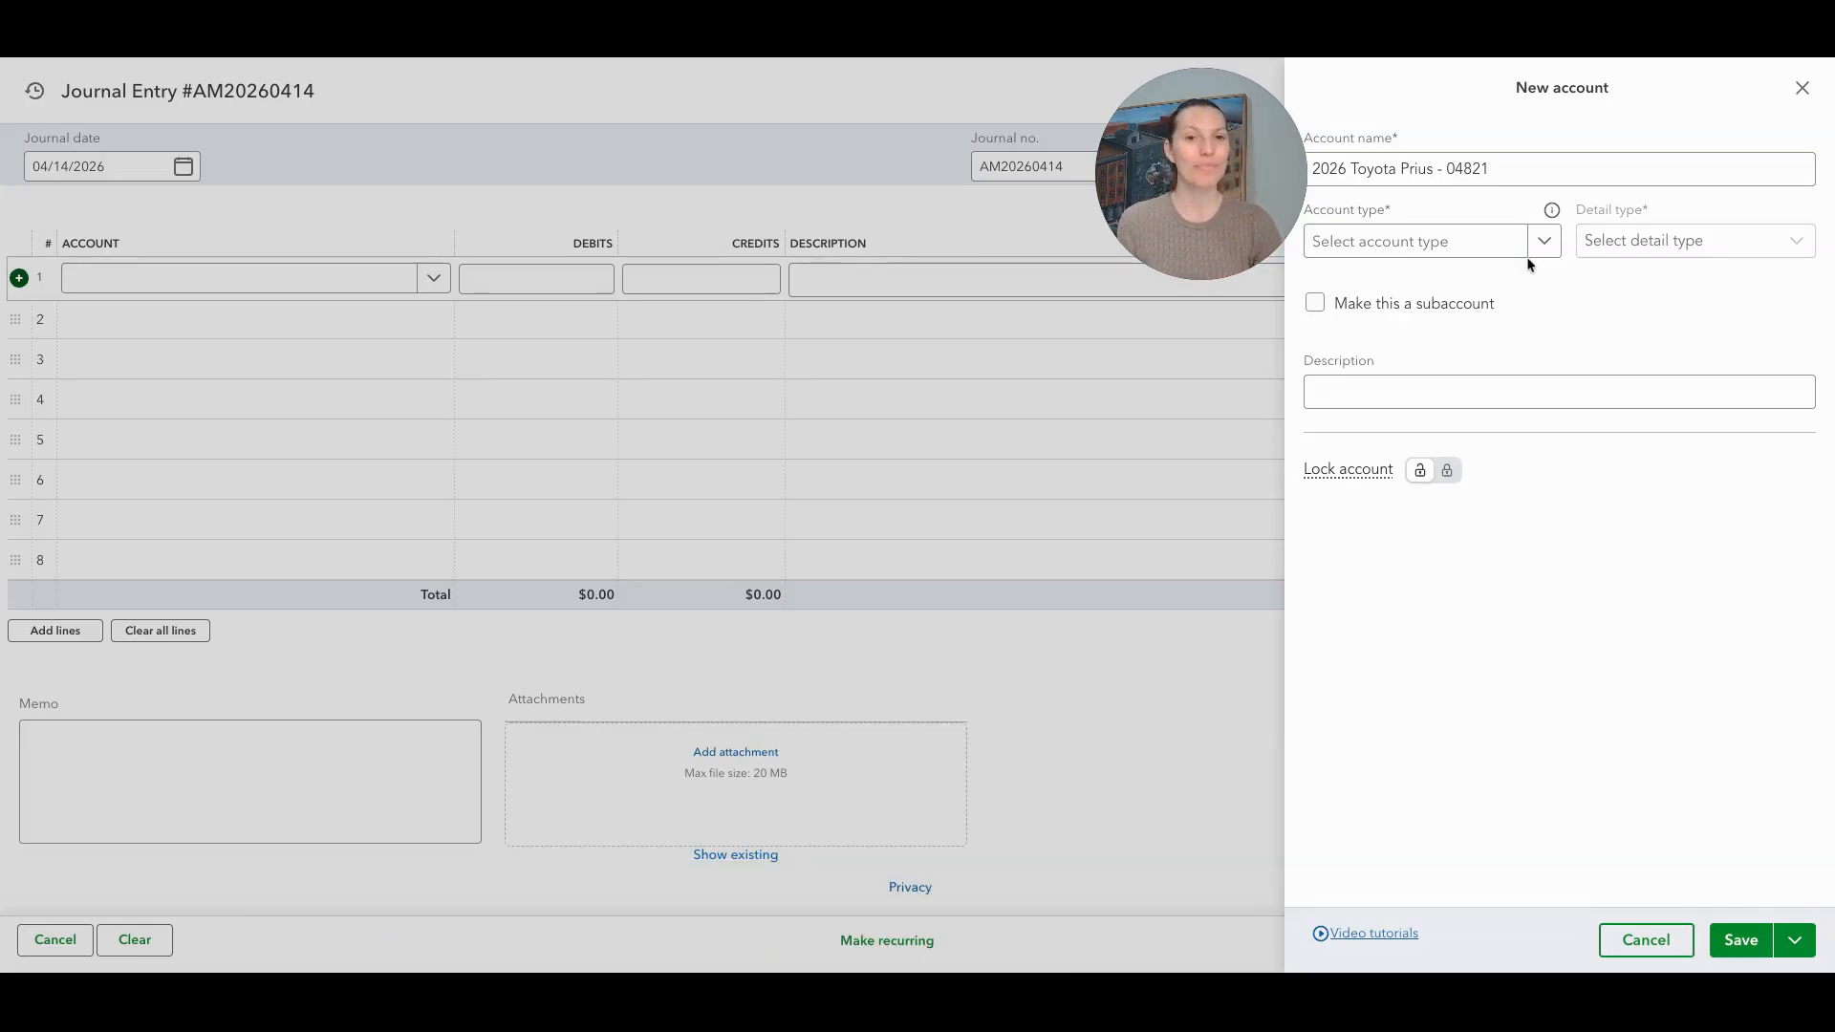
Set the new account's type to Fixed Assets and its detail type to Vehicles, and save the account.
{"action": "left_click", "coordinate": [1498, 251]}
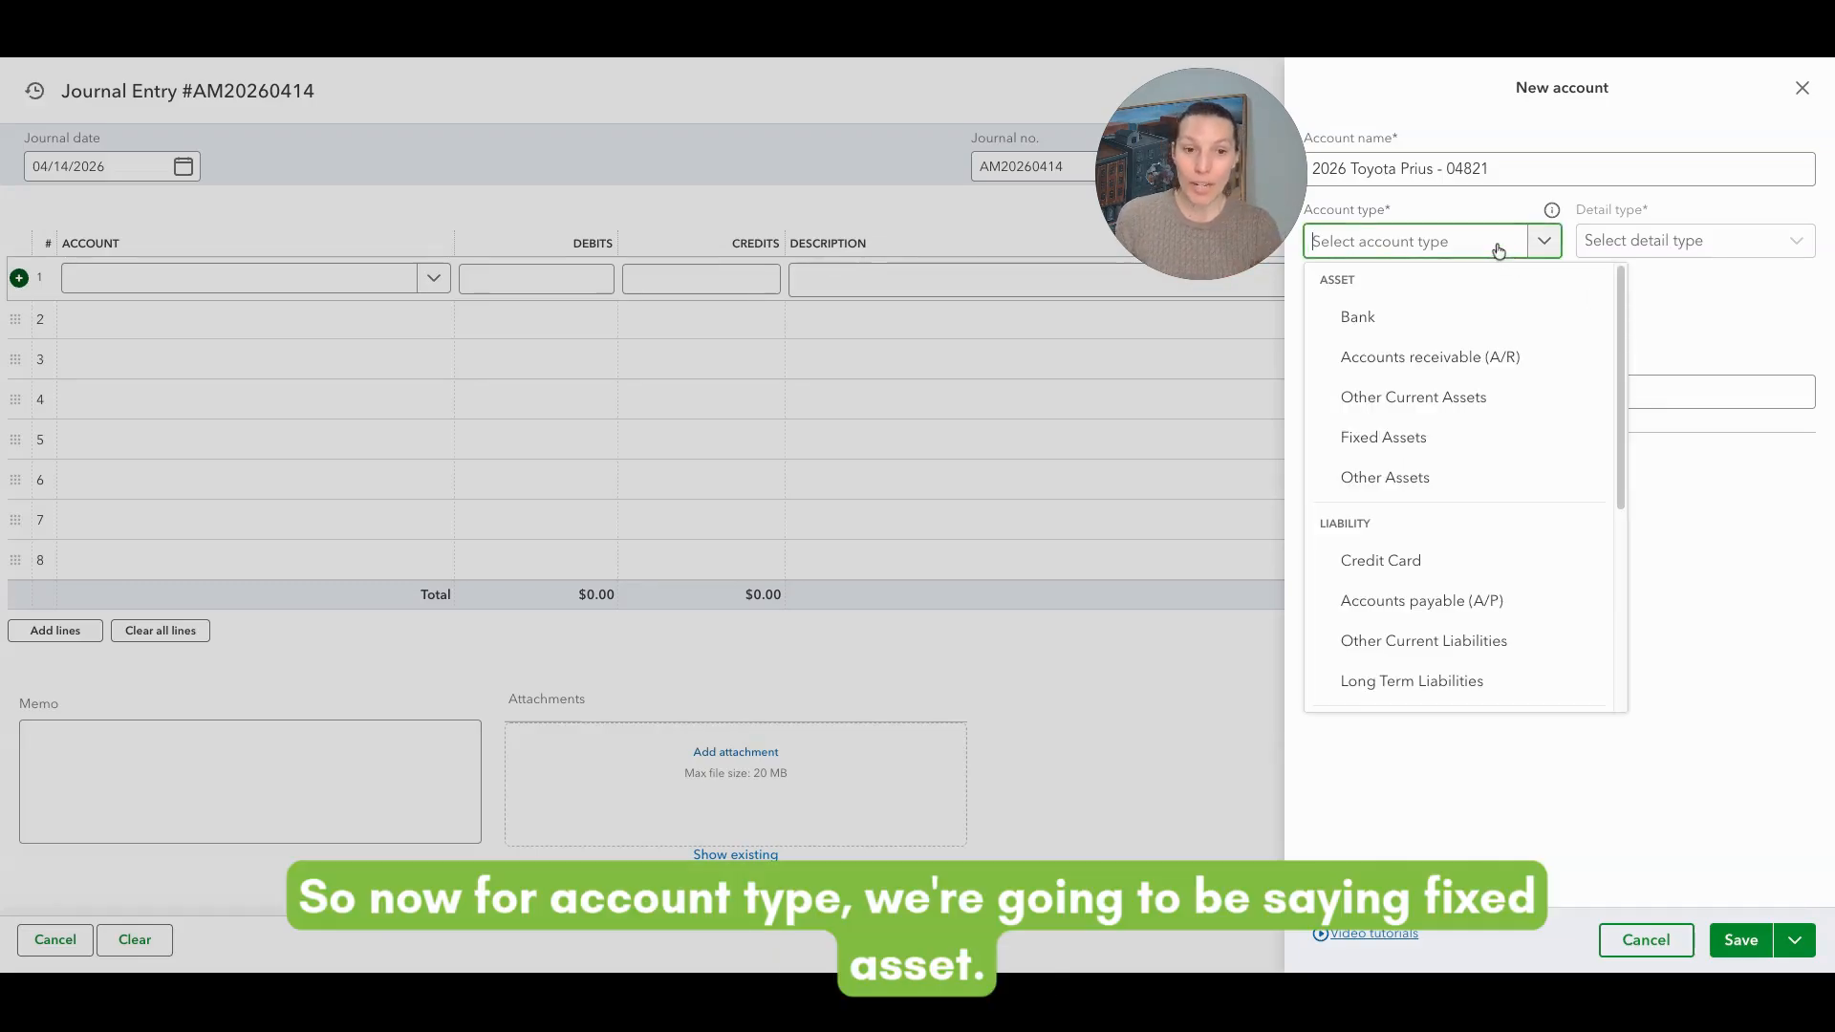
{"action": "left_click", "coordinate": [1385, 439]}
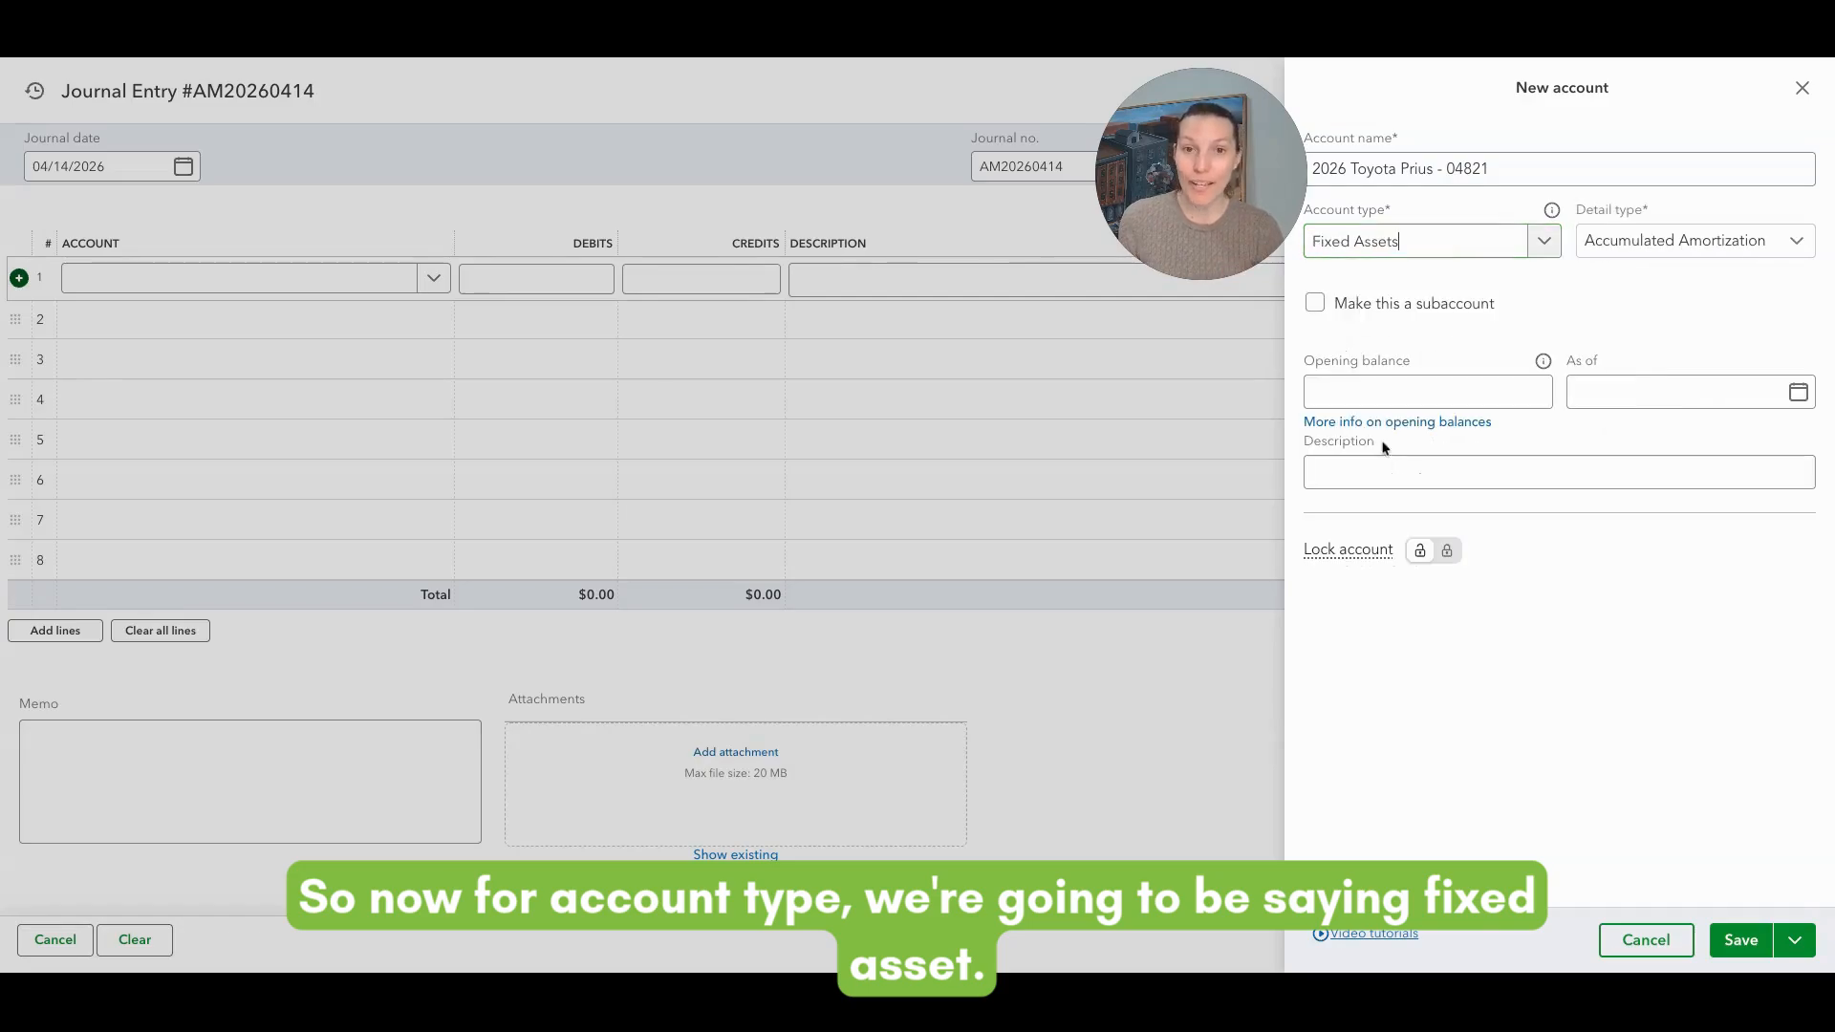
{"action": "left_click", "coordinate": [1648, 249]}
{"action": "scroll", "coordinate": [1632, 315], "scroll_direction": "down", "scroll_amount": 2}
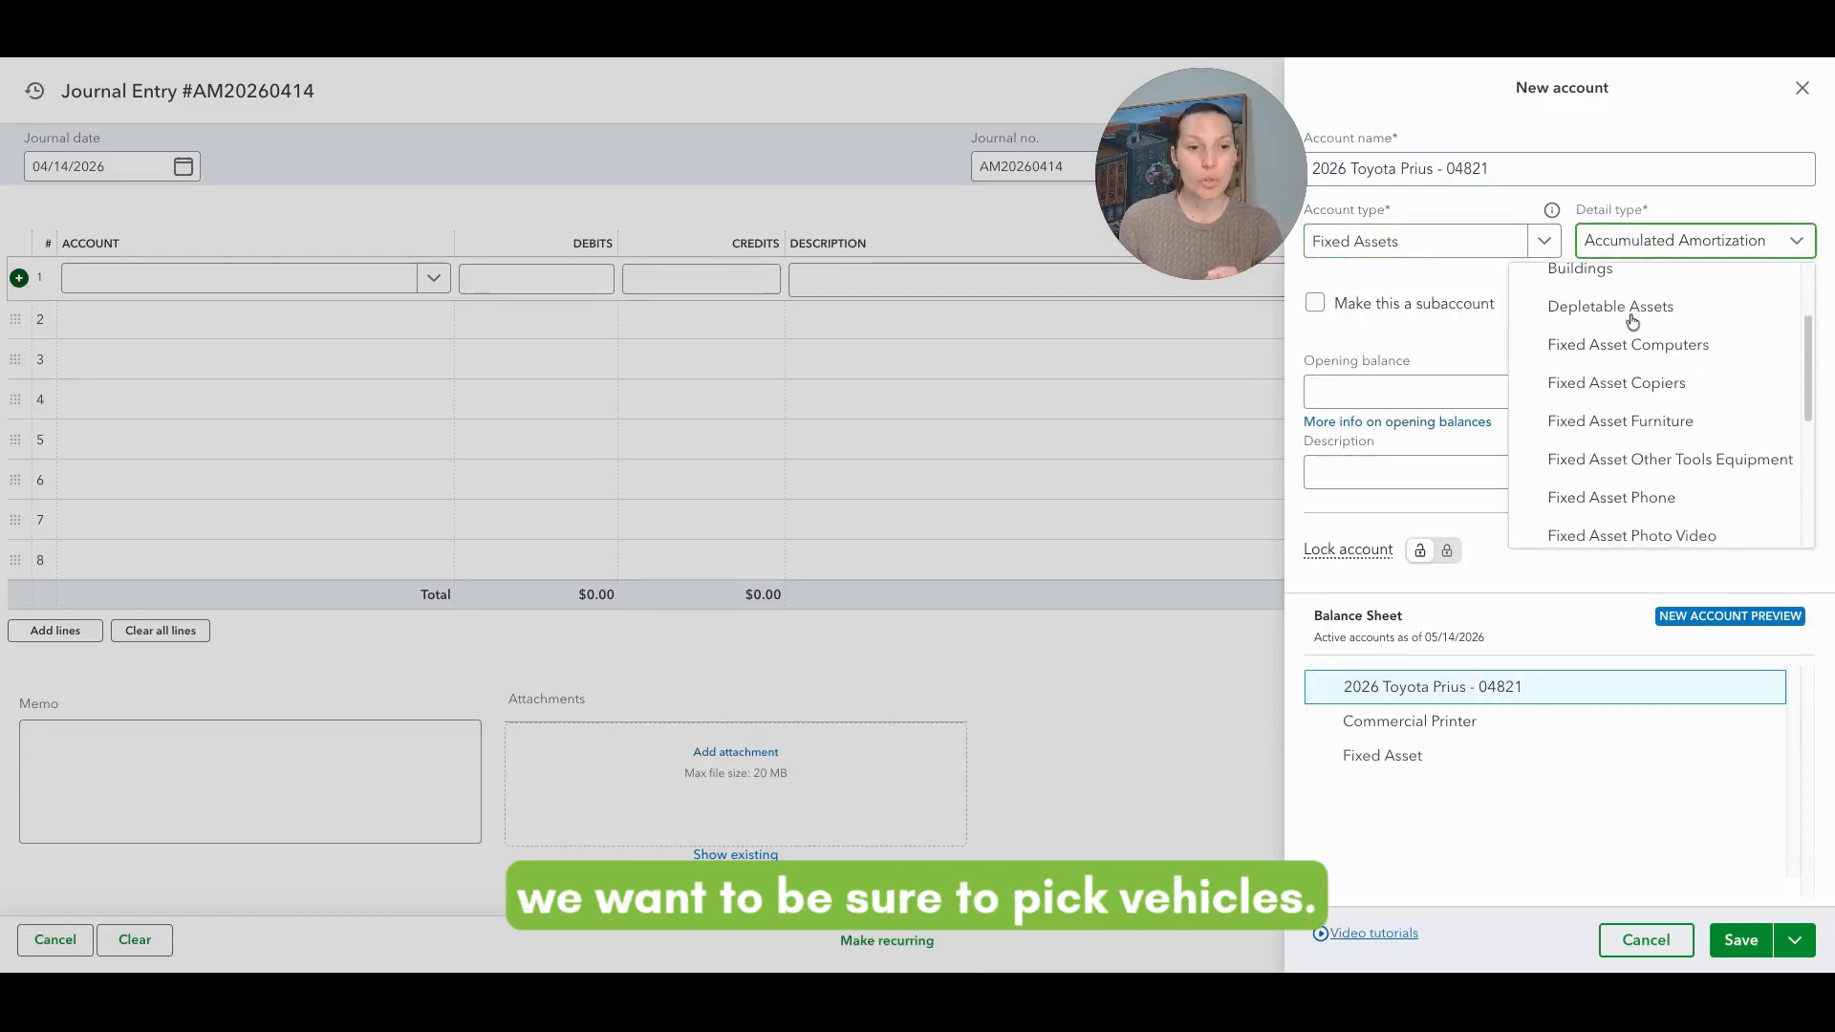
{"action": "scroll", "coordinate": [1632, 321], "scroll_direction": "down", "scroll_amount": 4}
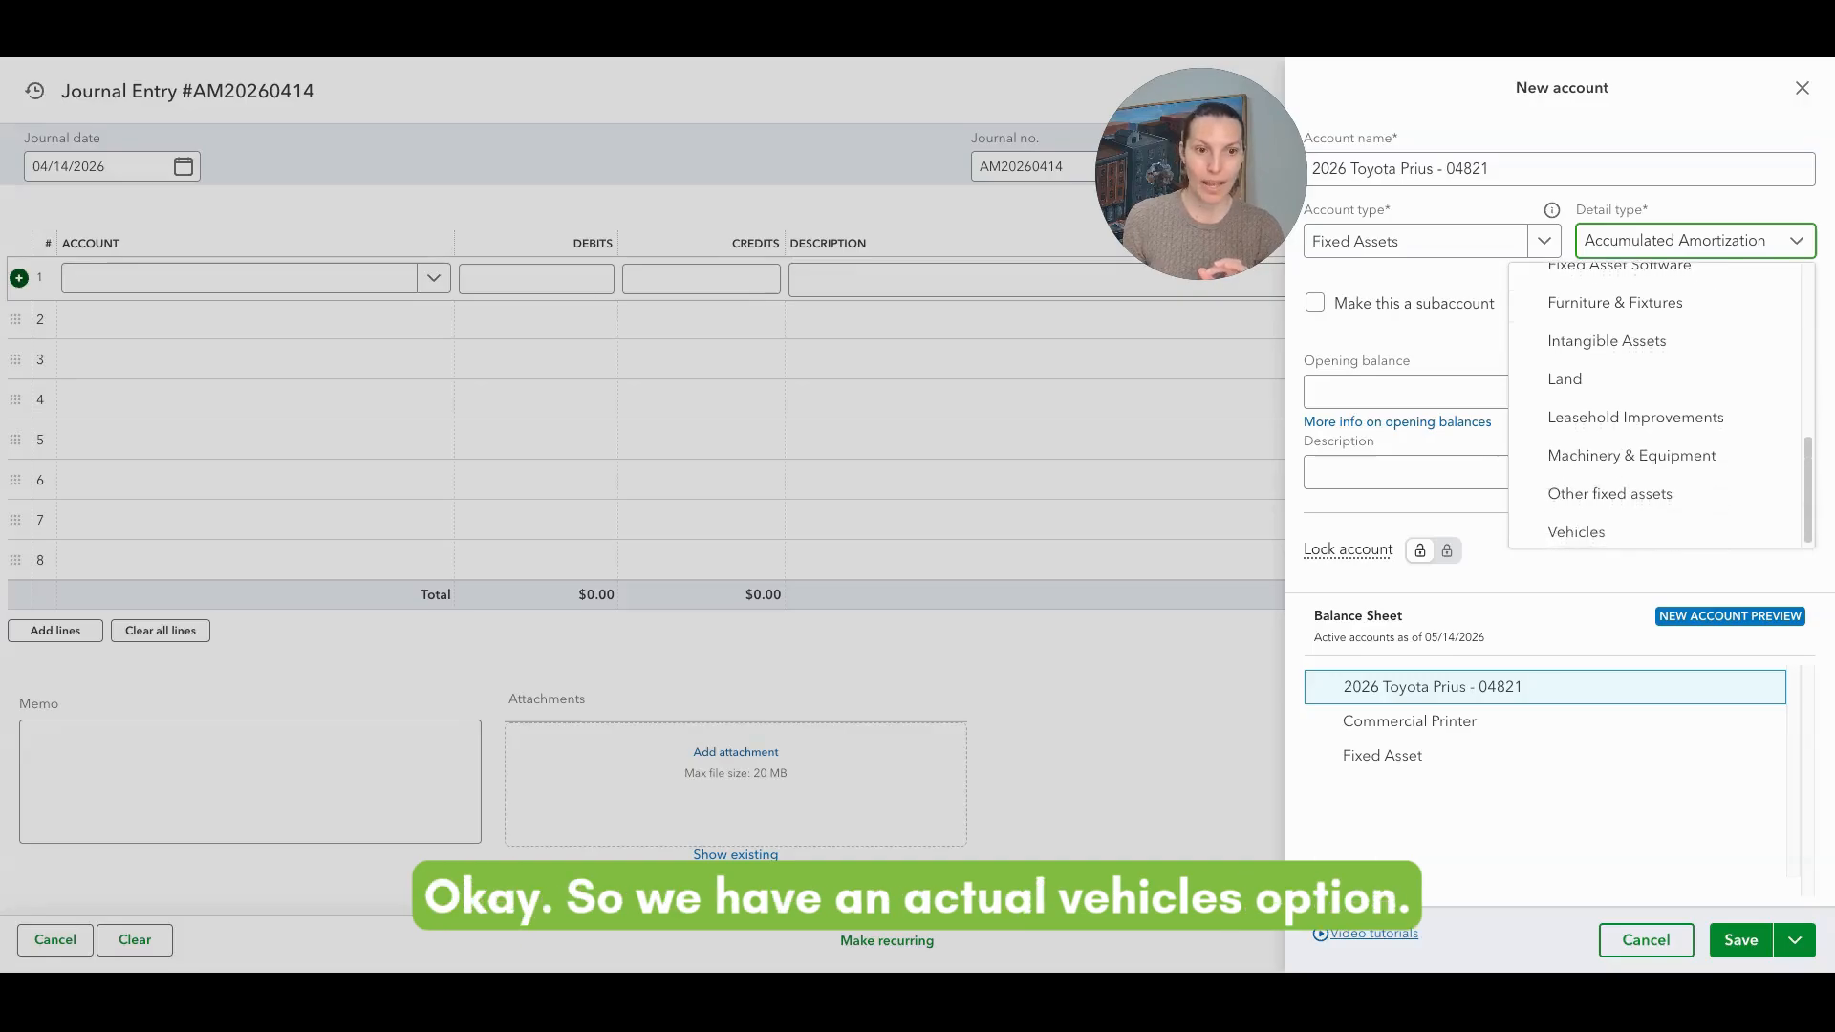
{"action": "left_click", "coordinate": [1589, 533]}
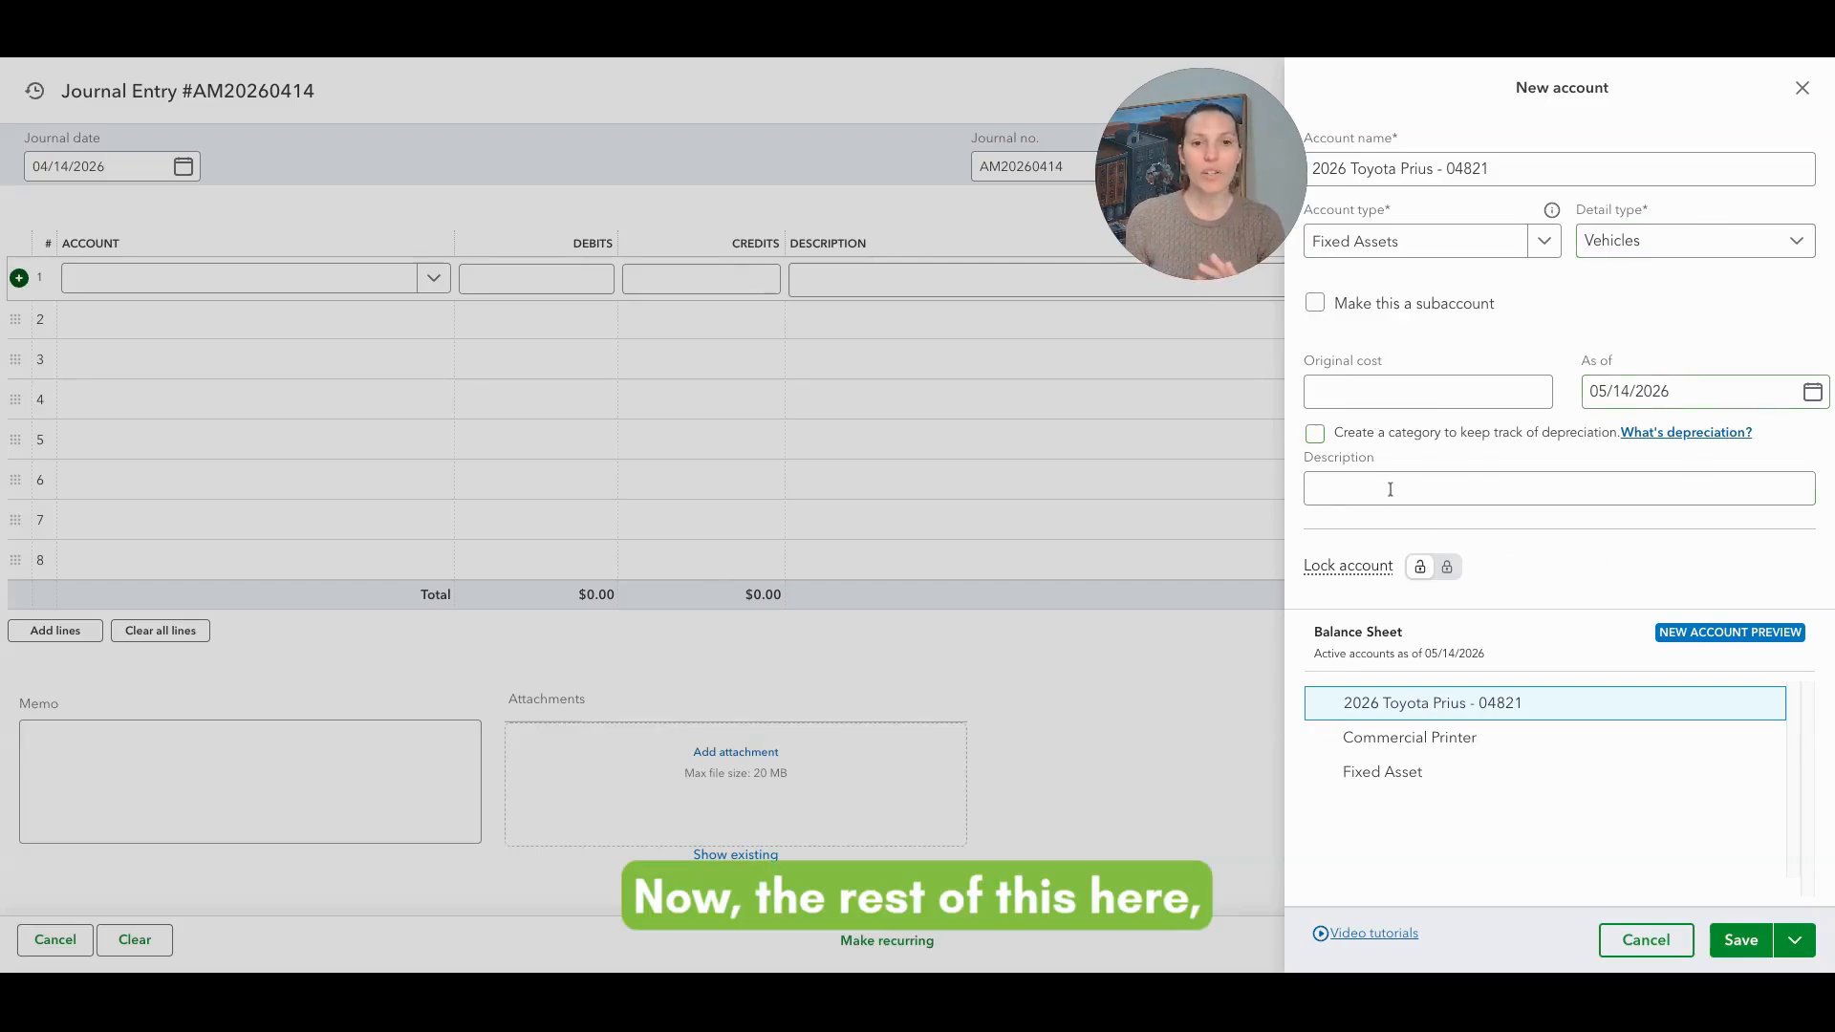
{"action": "left_click", "coordinate": [1556, 478]}
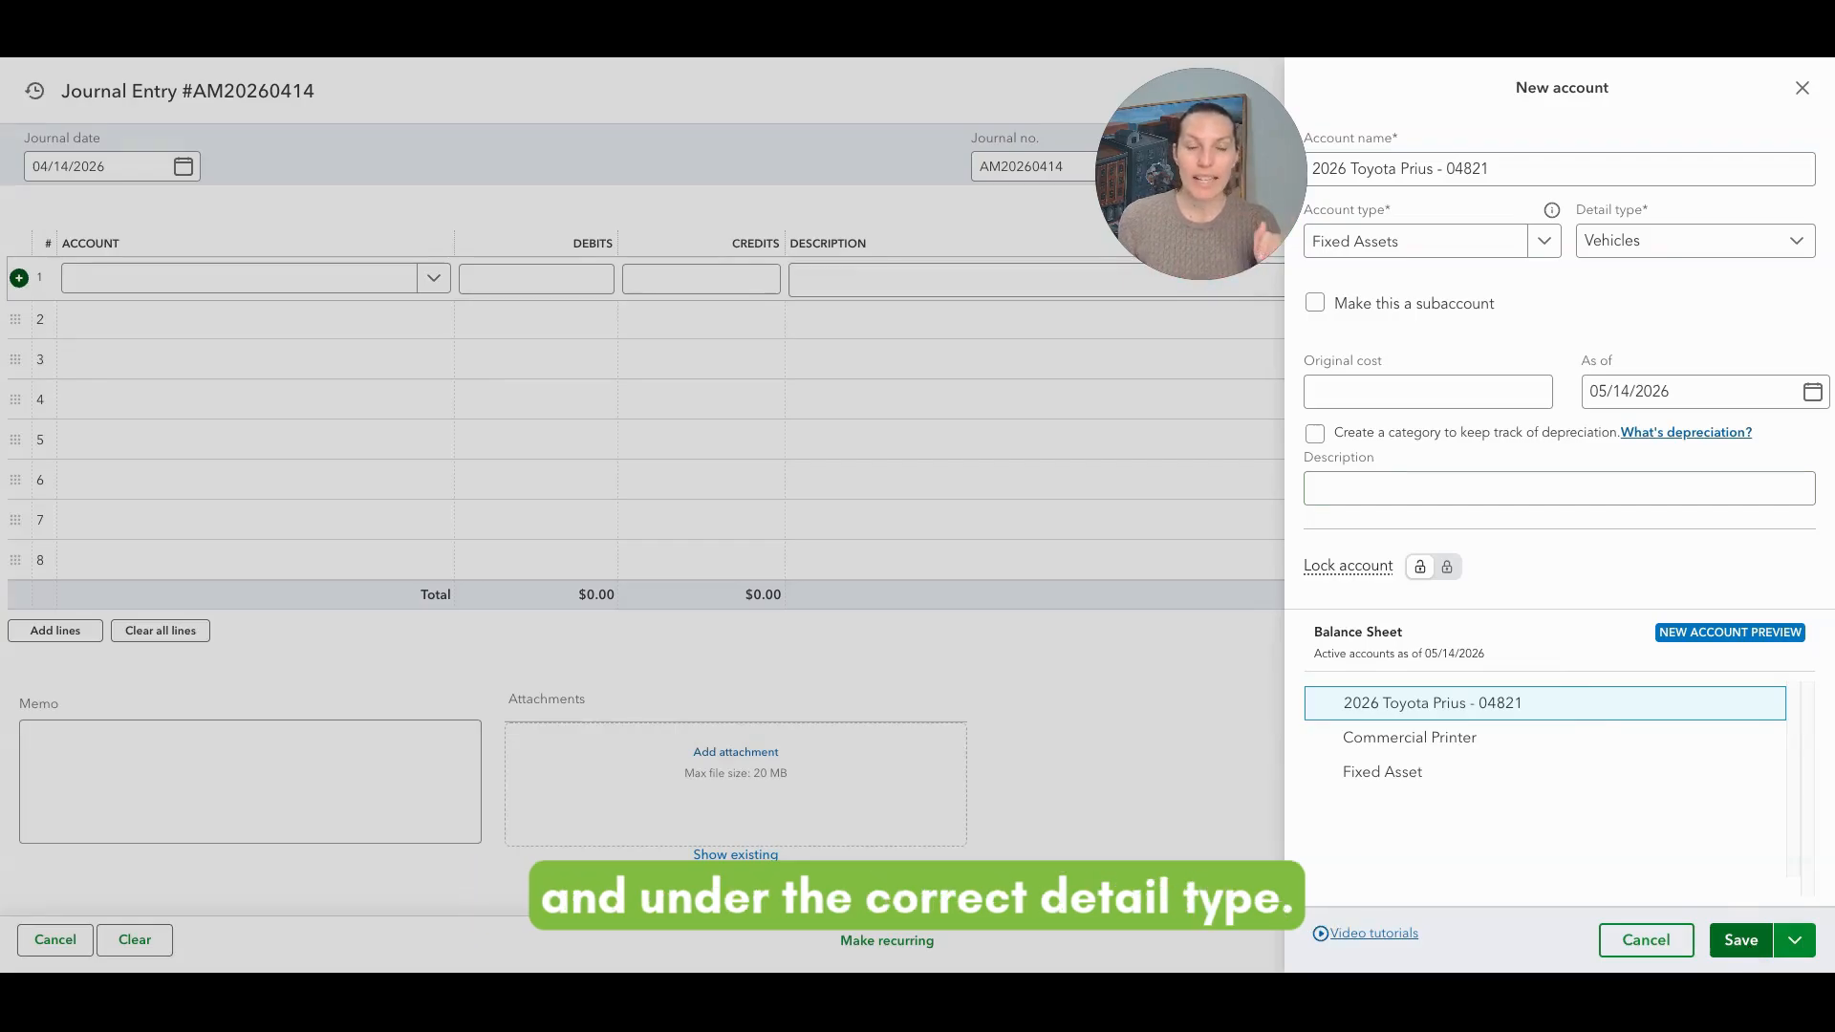
{"action": "left_click", "coordinate": [1741, 941]}
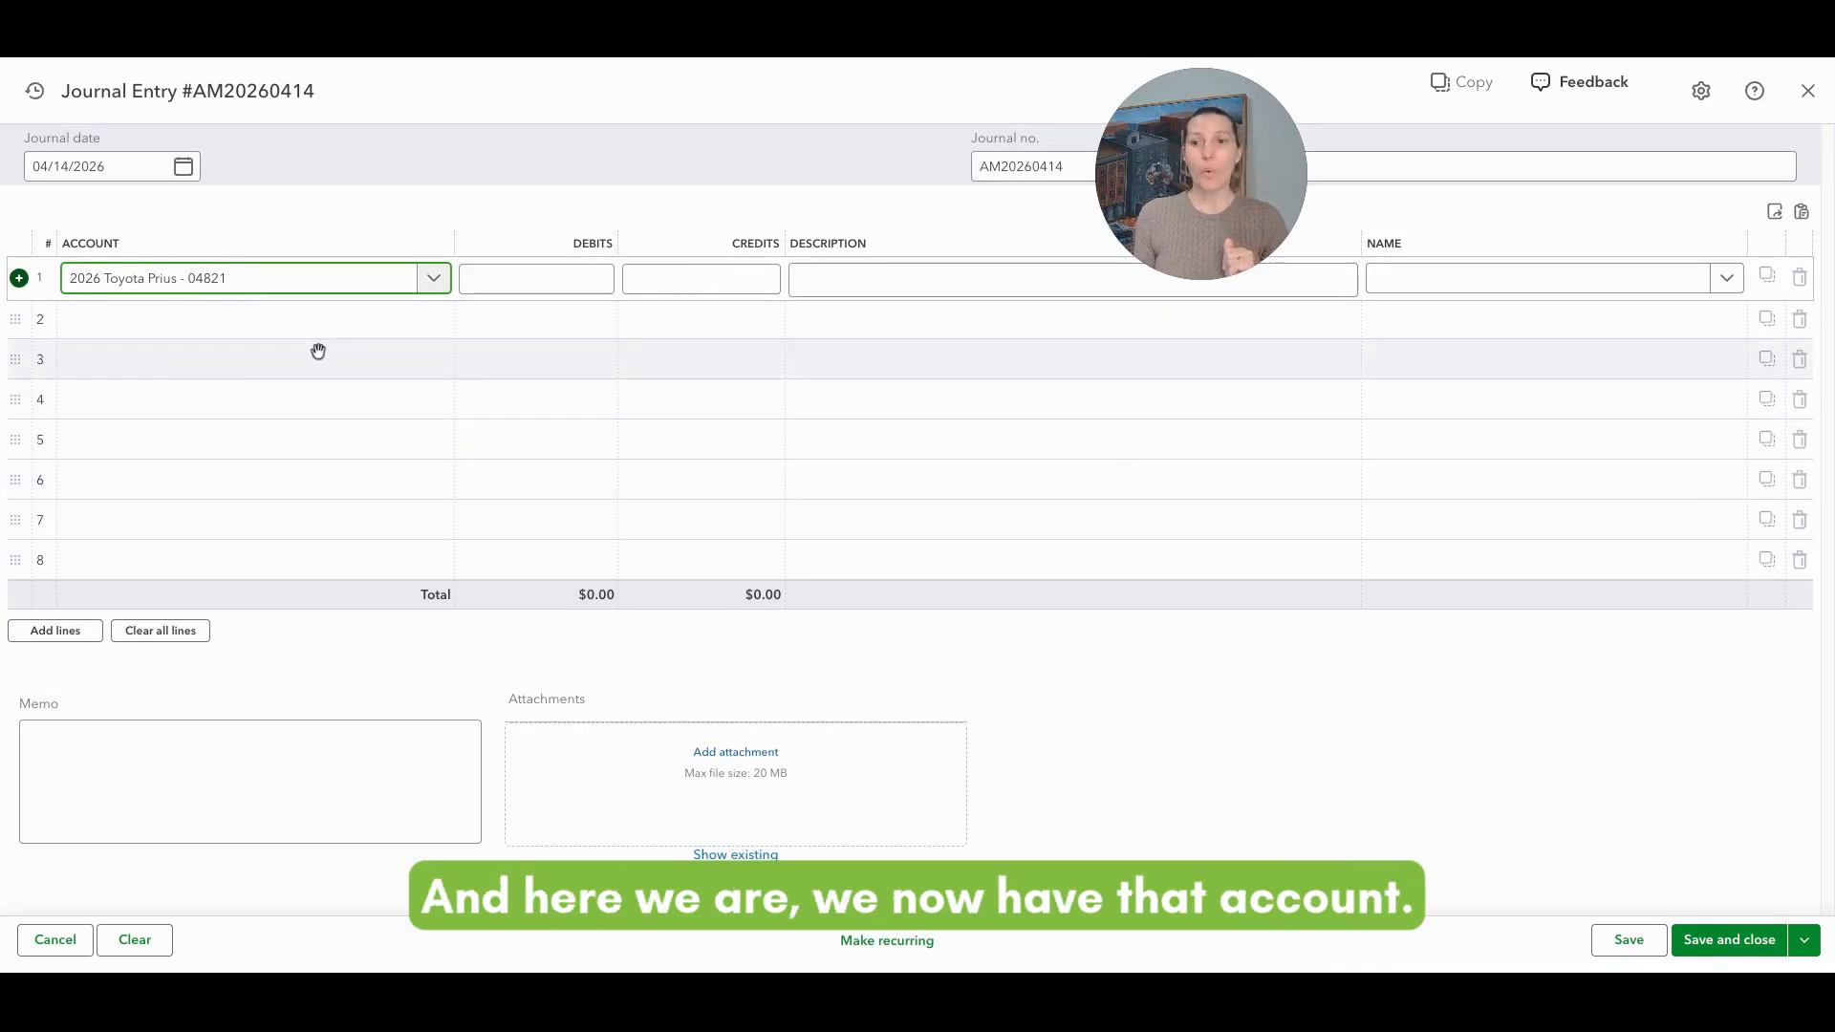
Enter a debit of 40,093.34 for the vehicle account on the first journal line.
{"action": "left_click", "coordinate": [568, 275]}
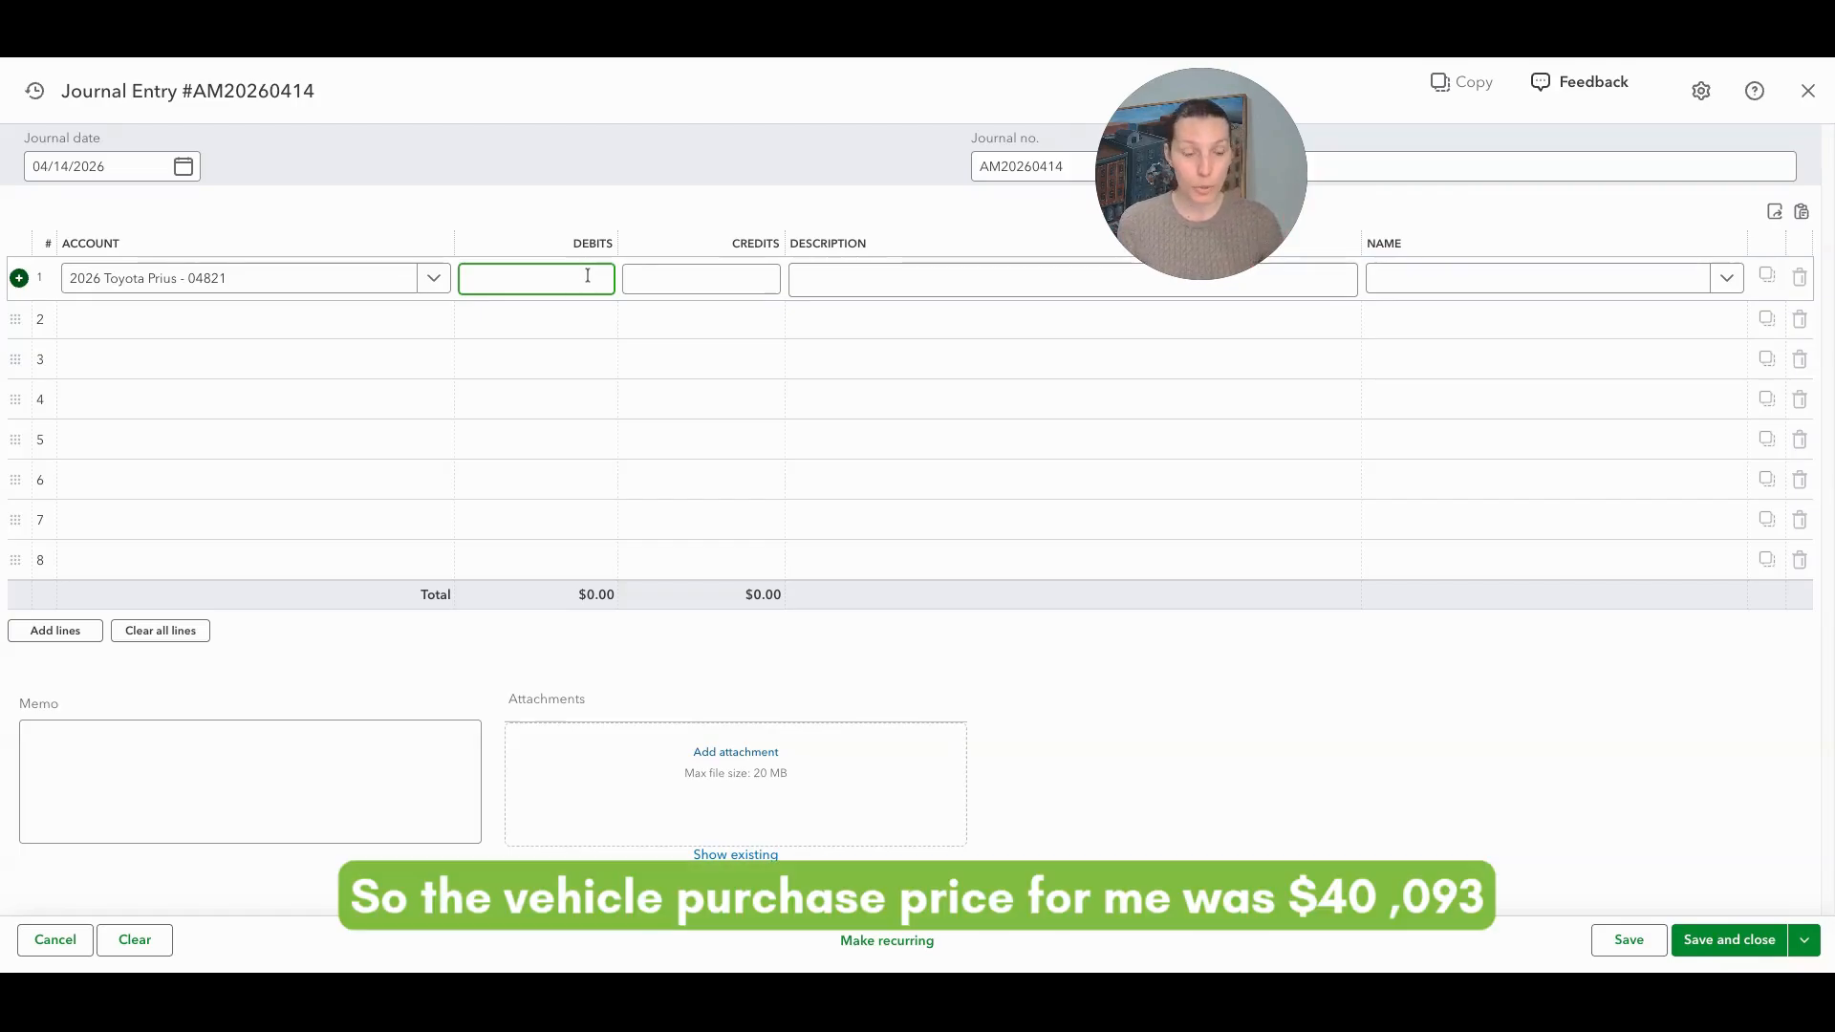
{"action": "type", "text": "40,0"}
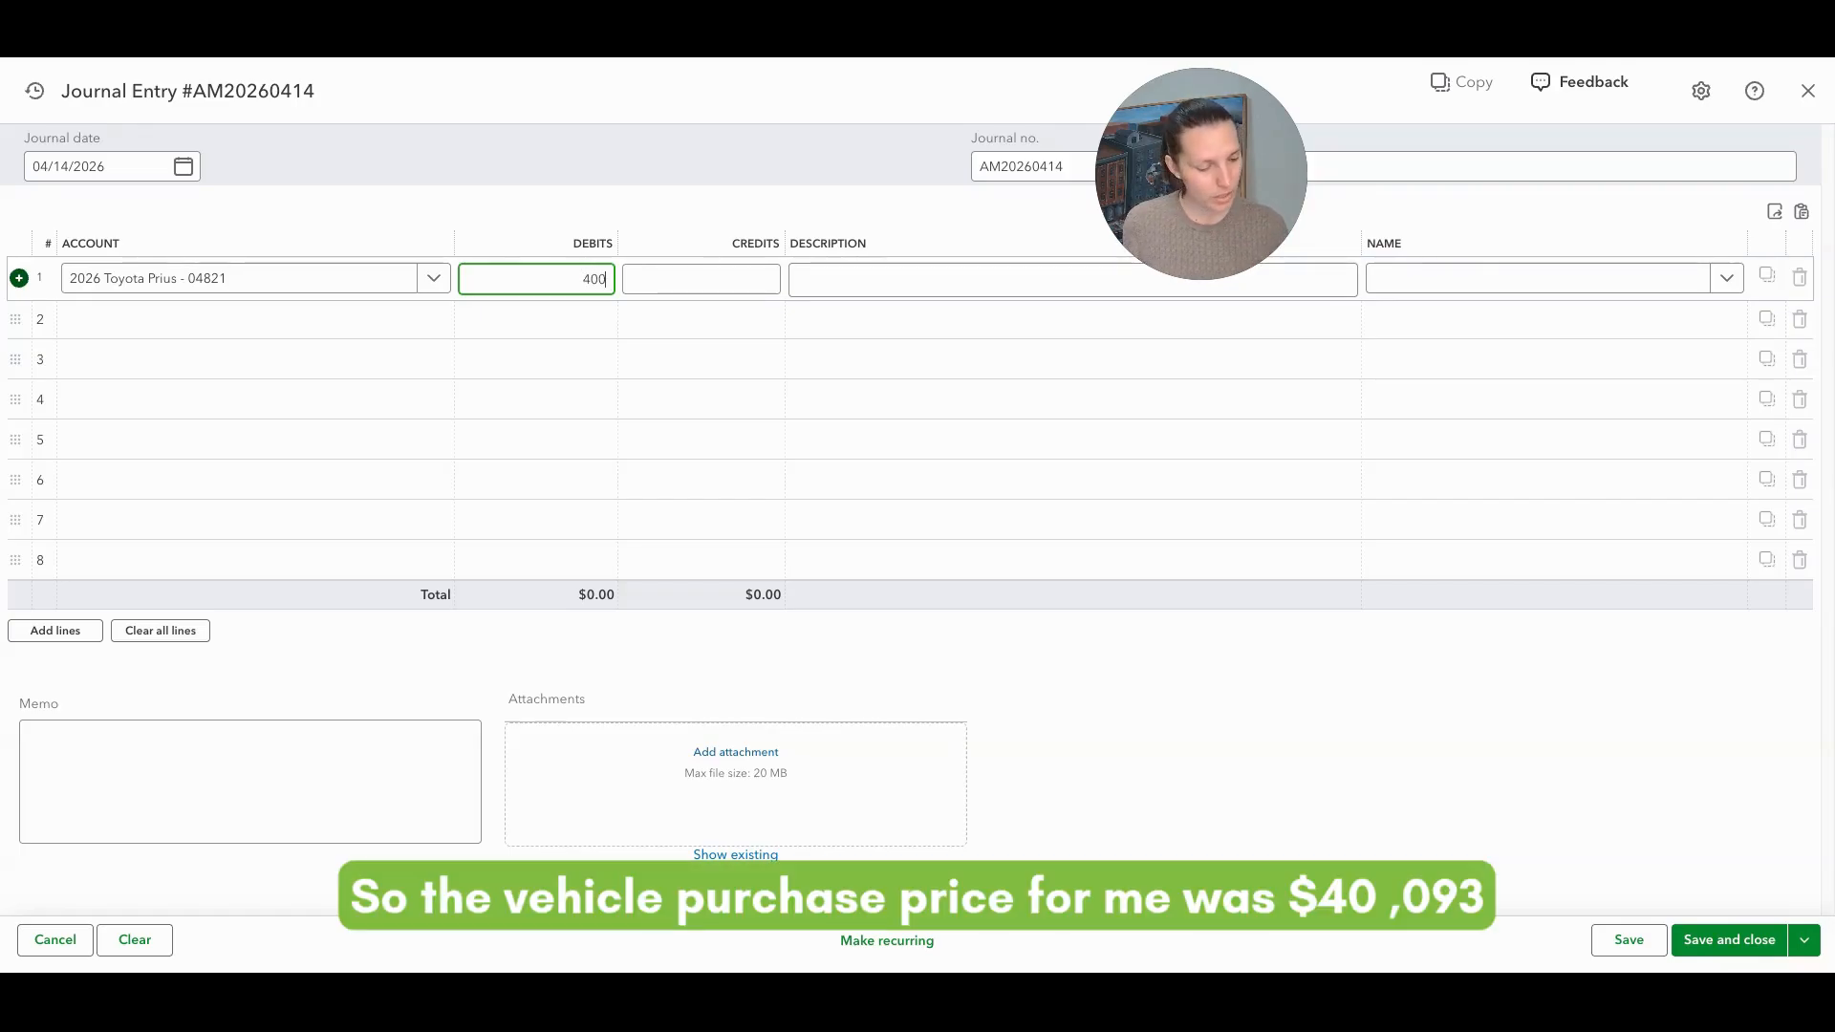
{"action": "type", "text": "93.34"}
{"action": "key", "text": "Tab"}
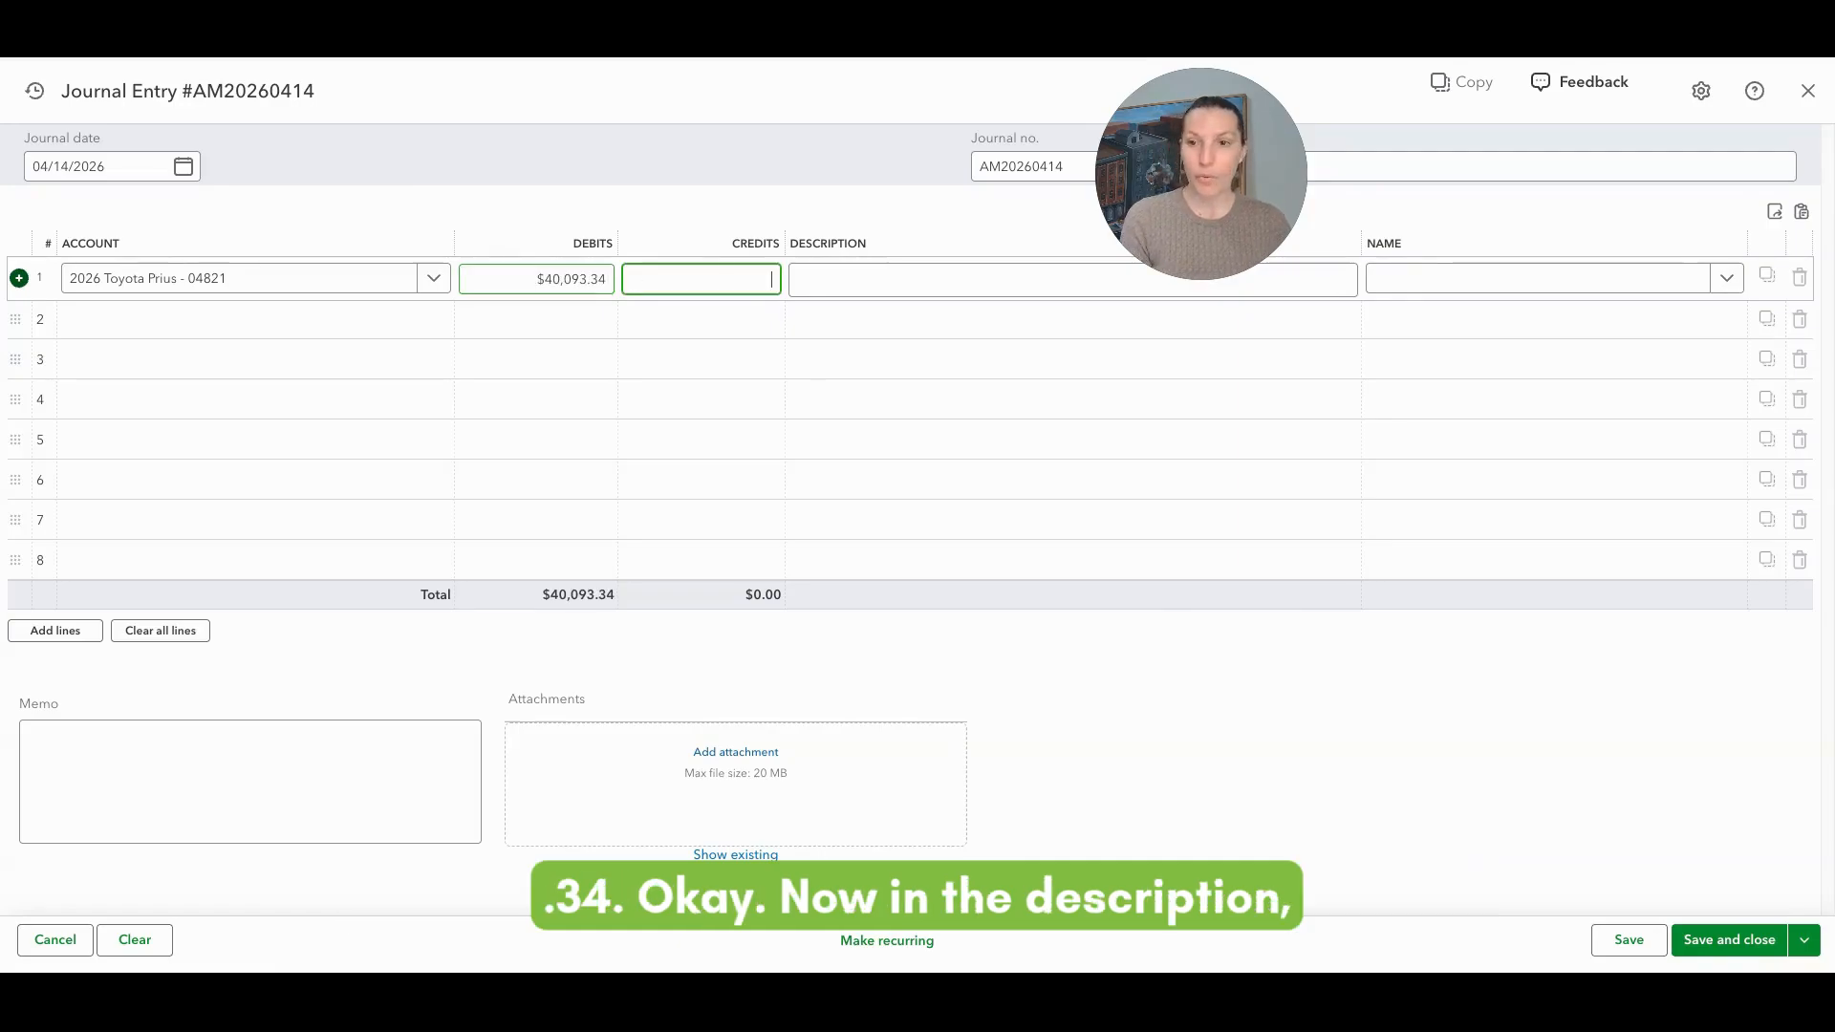
Enter "Vehicle Purchase | 2026 Toyota Prius" as the description of the first journal line.
{"action": "key", "text": "Tab"}
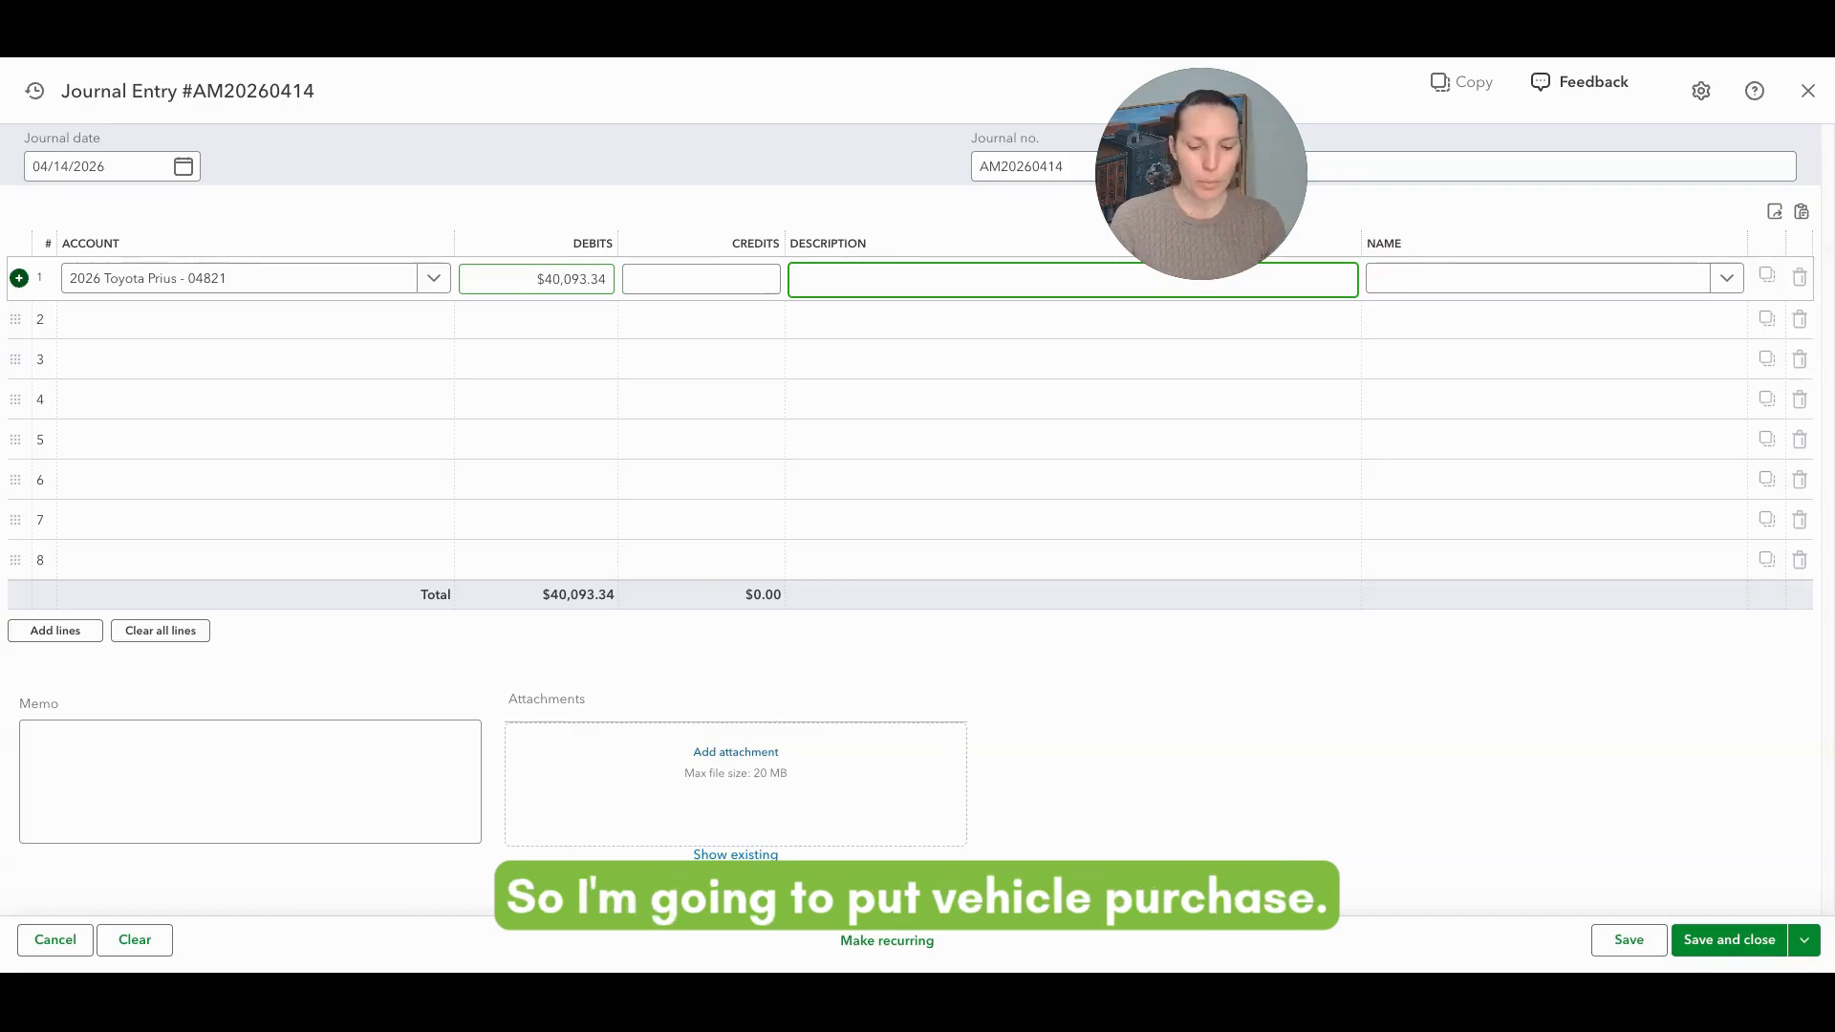
{"action": "type", "text": "Vehicle "}
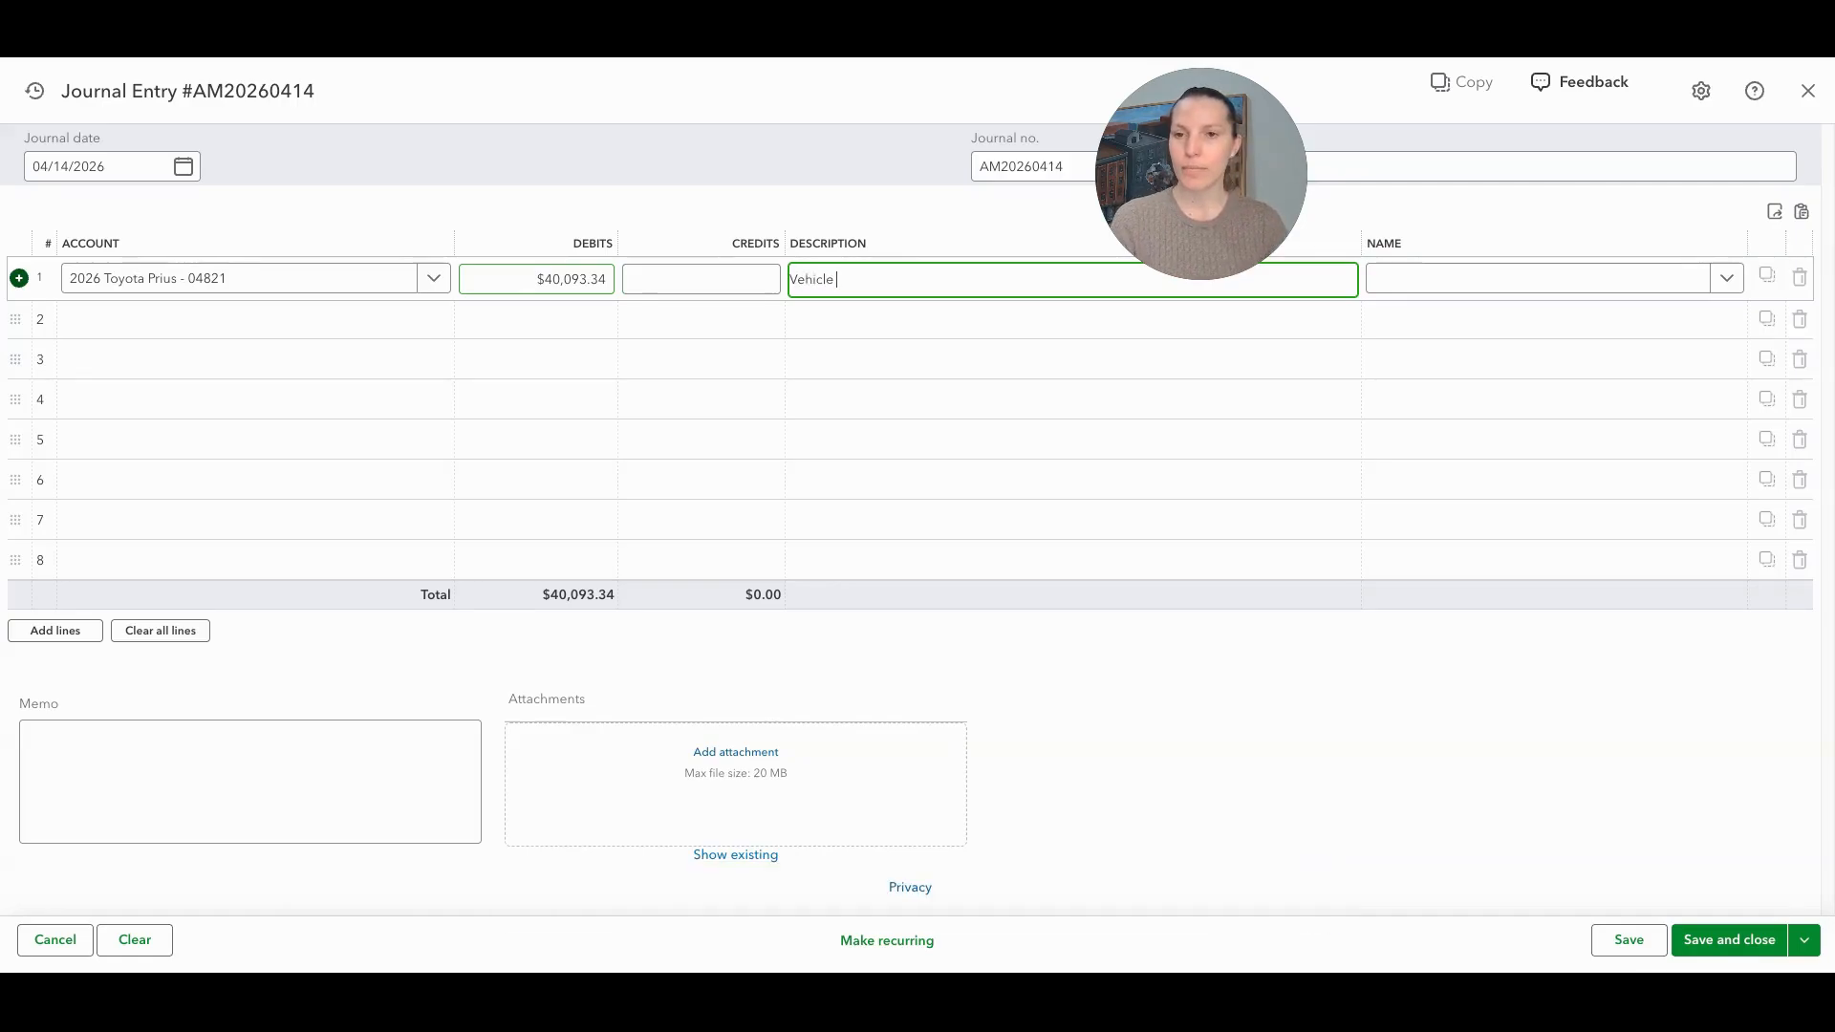
{"action": "type", "text": "Purchase"}
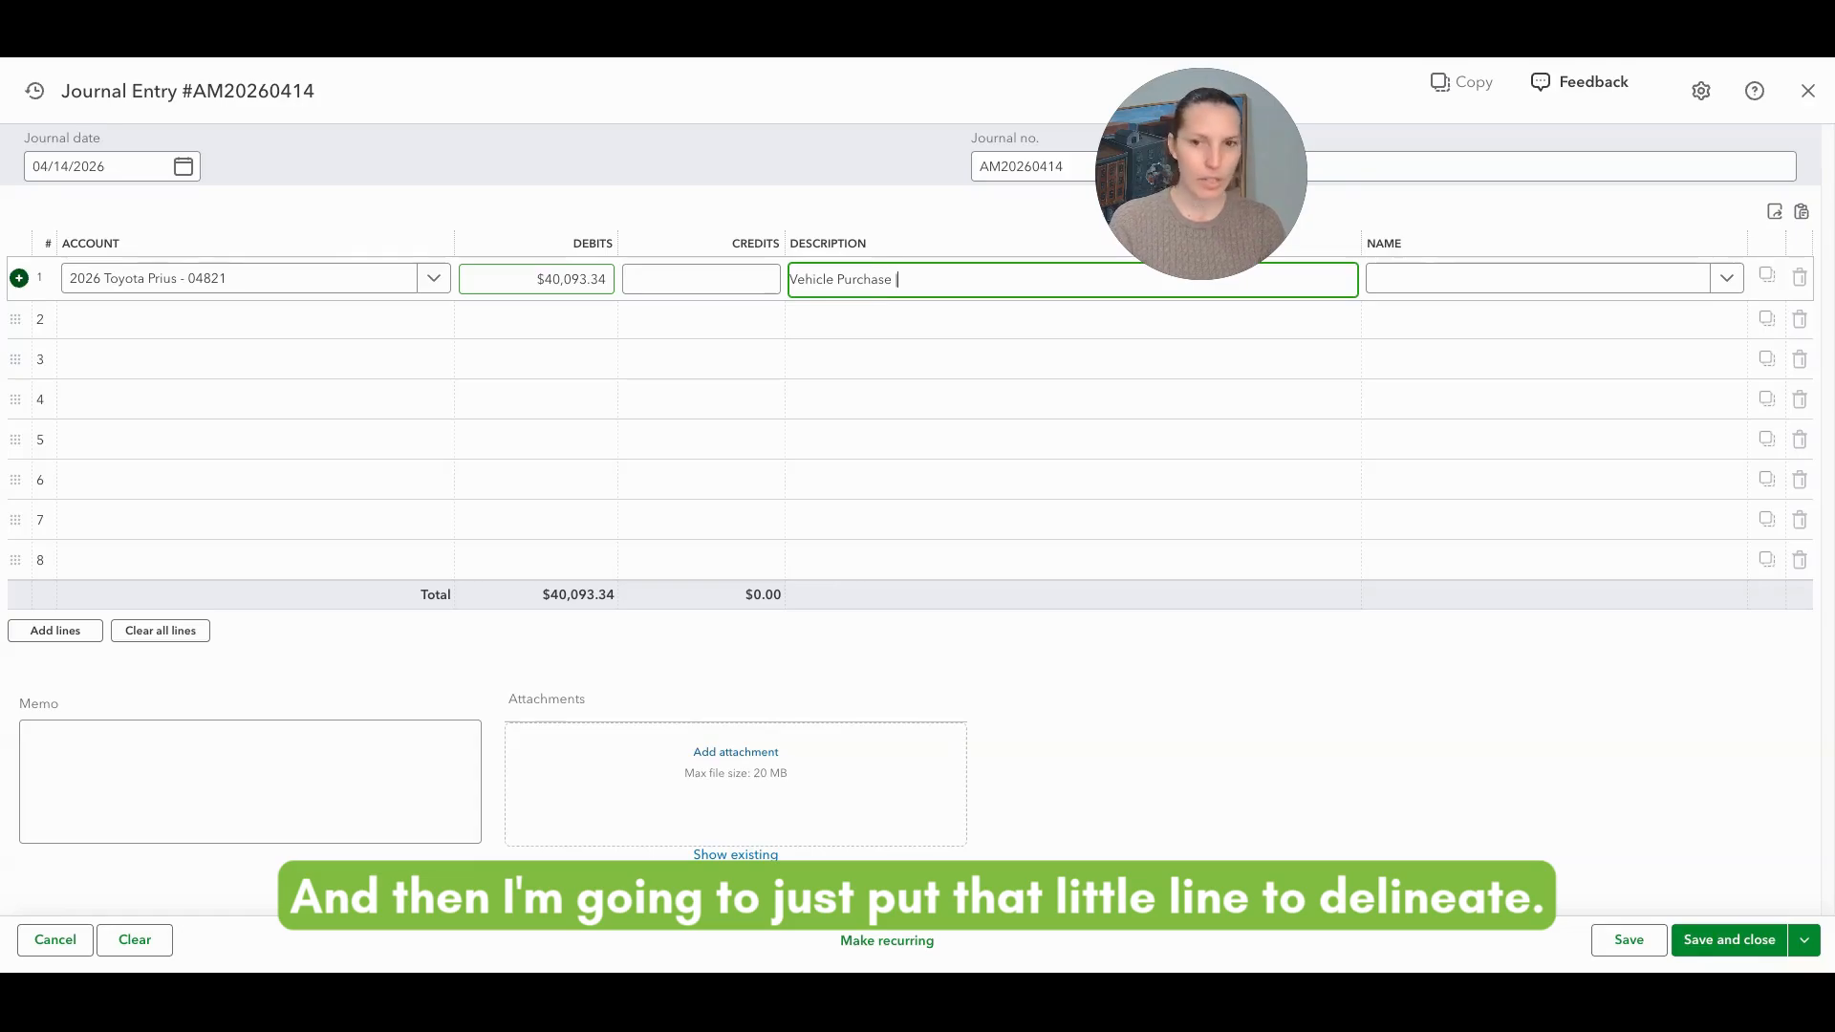
{"action": "type", "text": " | 2"}
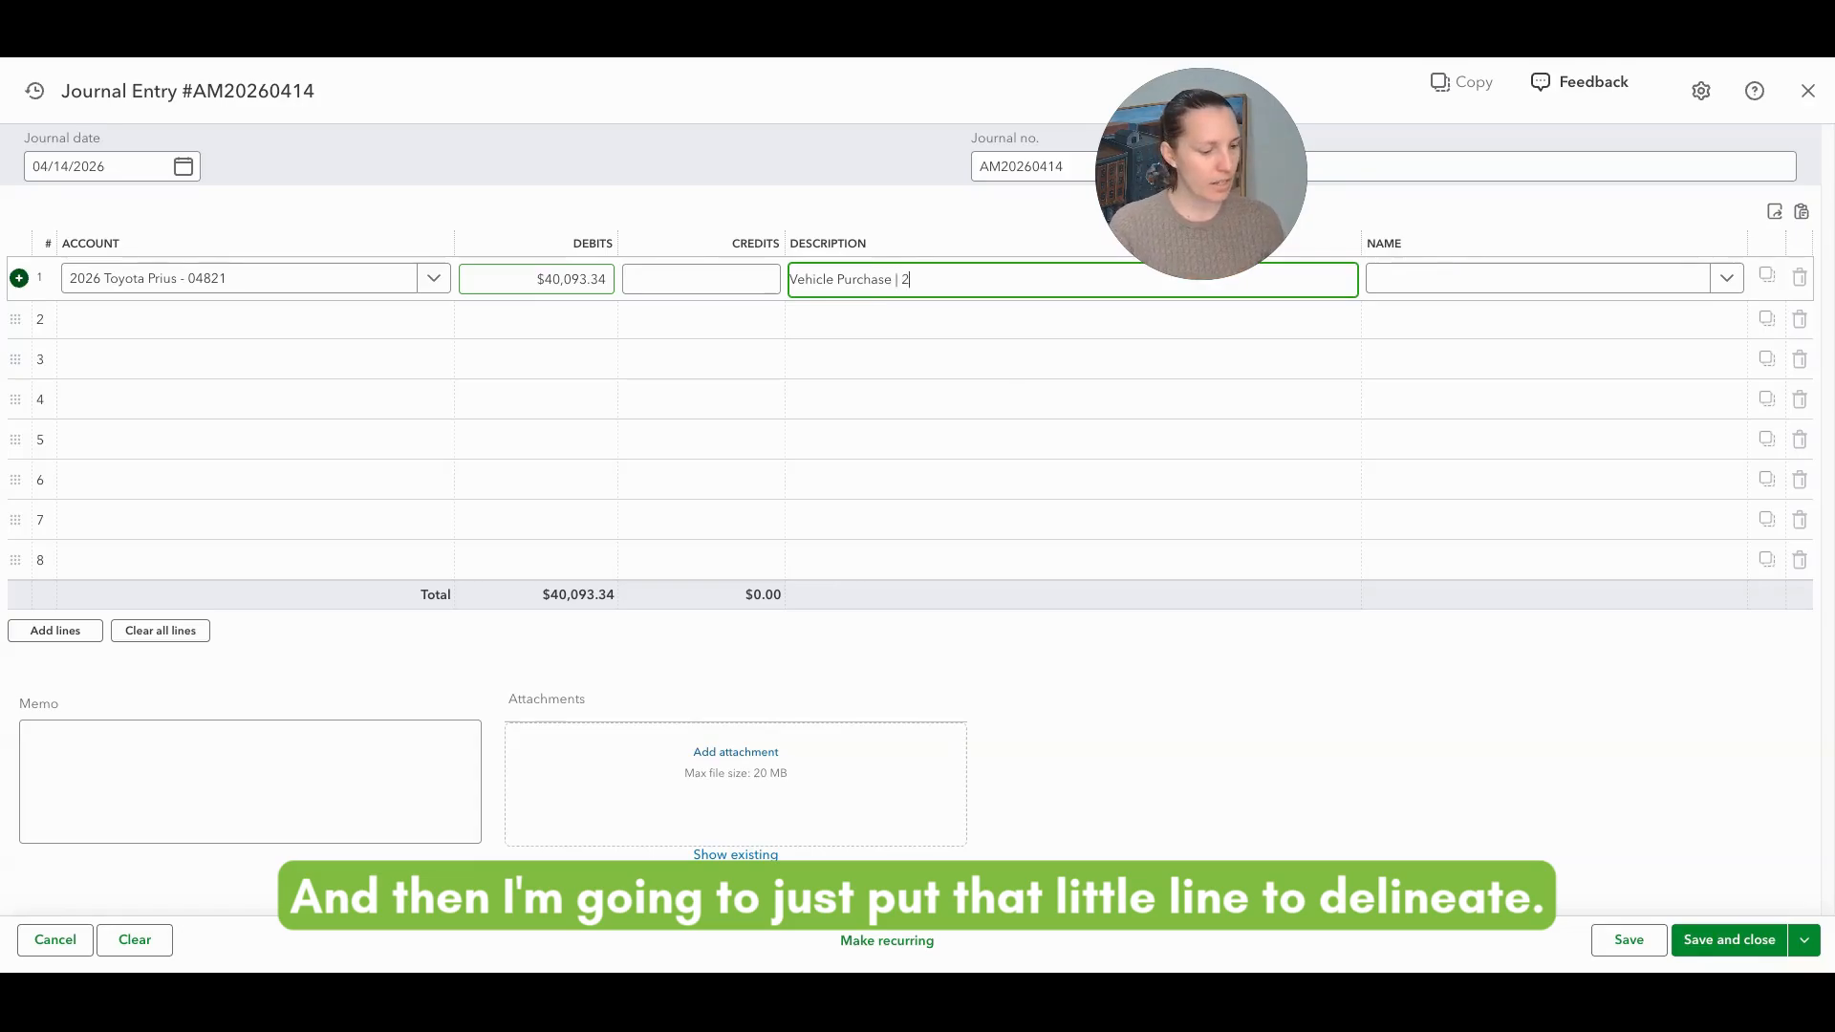
{"action": "type", "text": "026 Toy"}
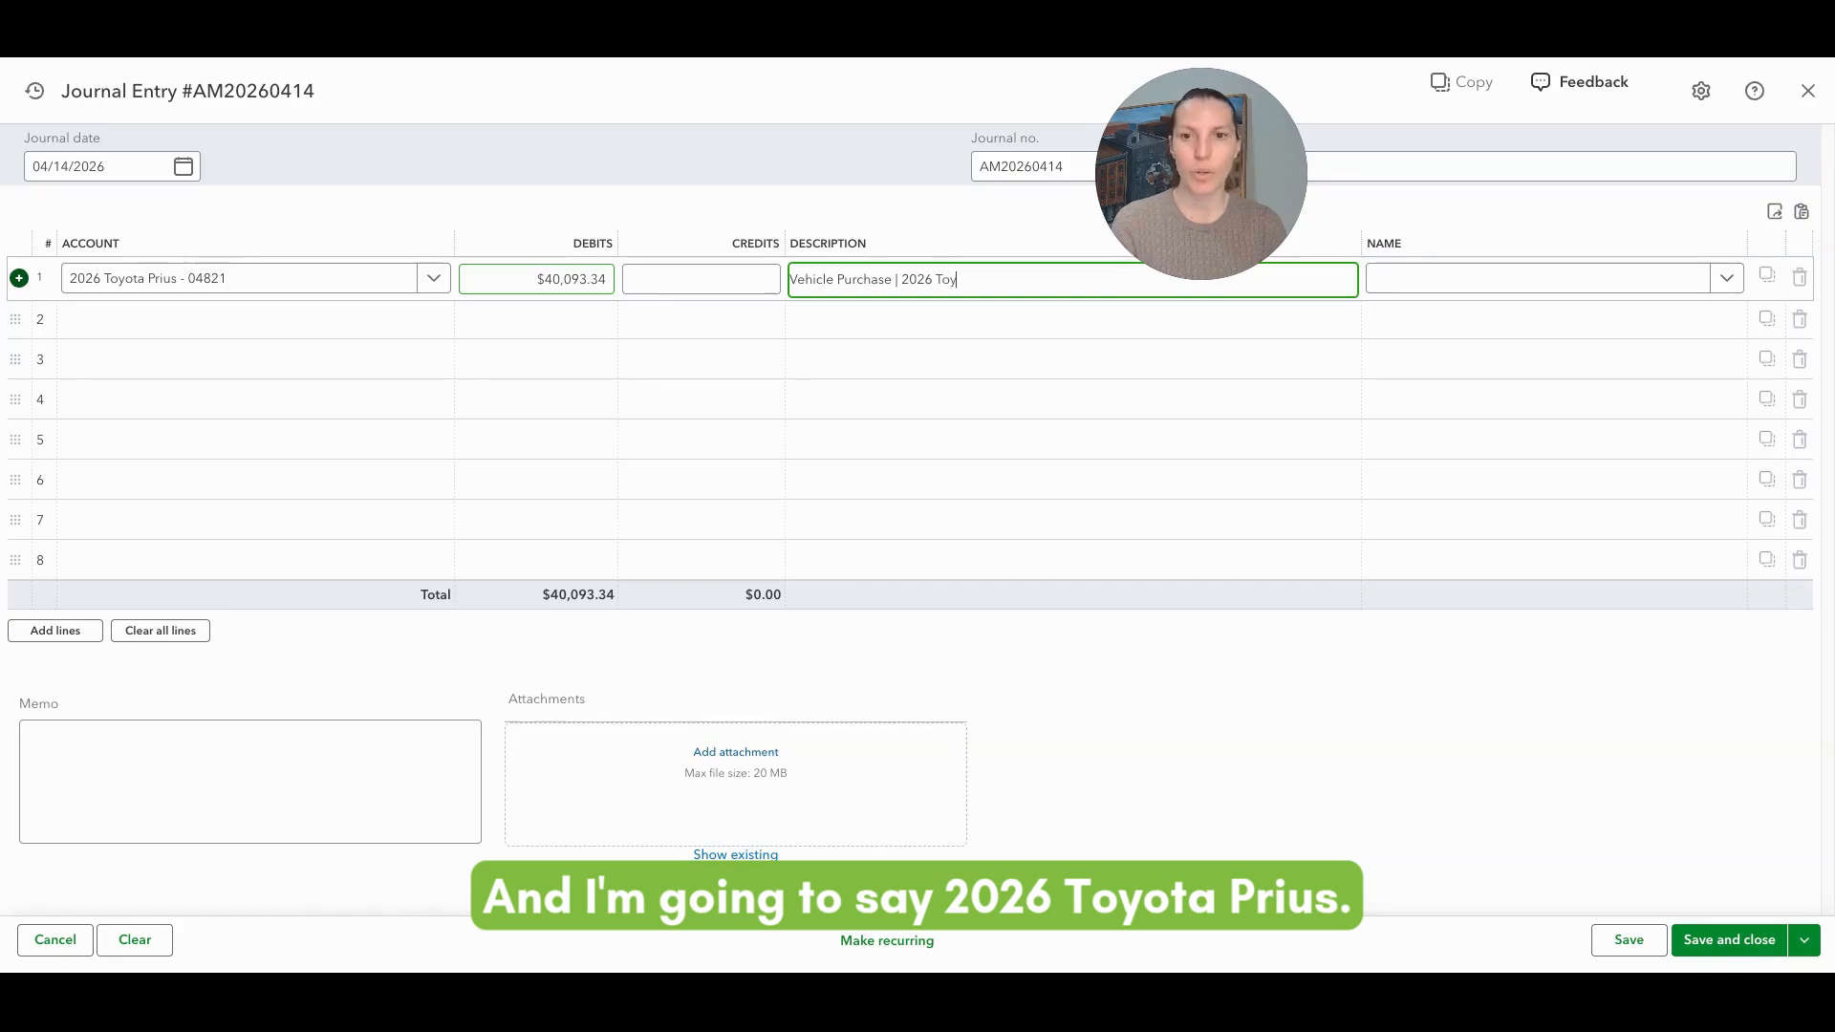
{"action": "type", "text": "ota Prius"}
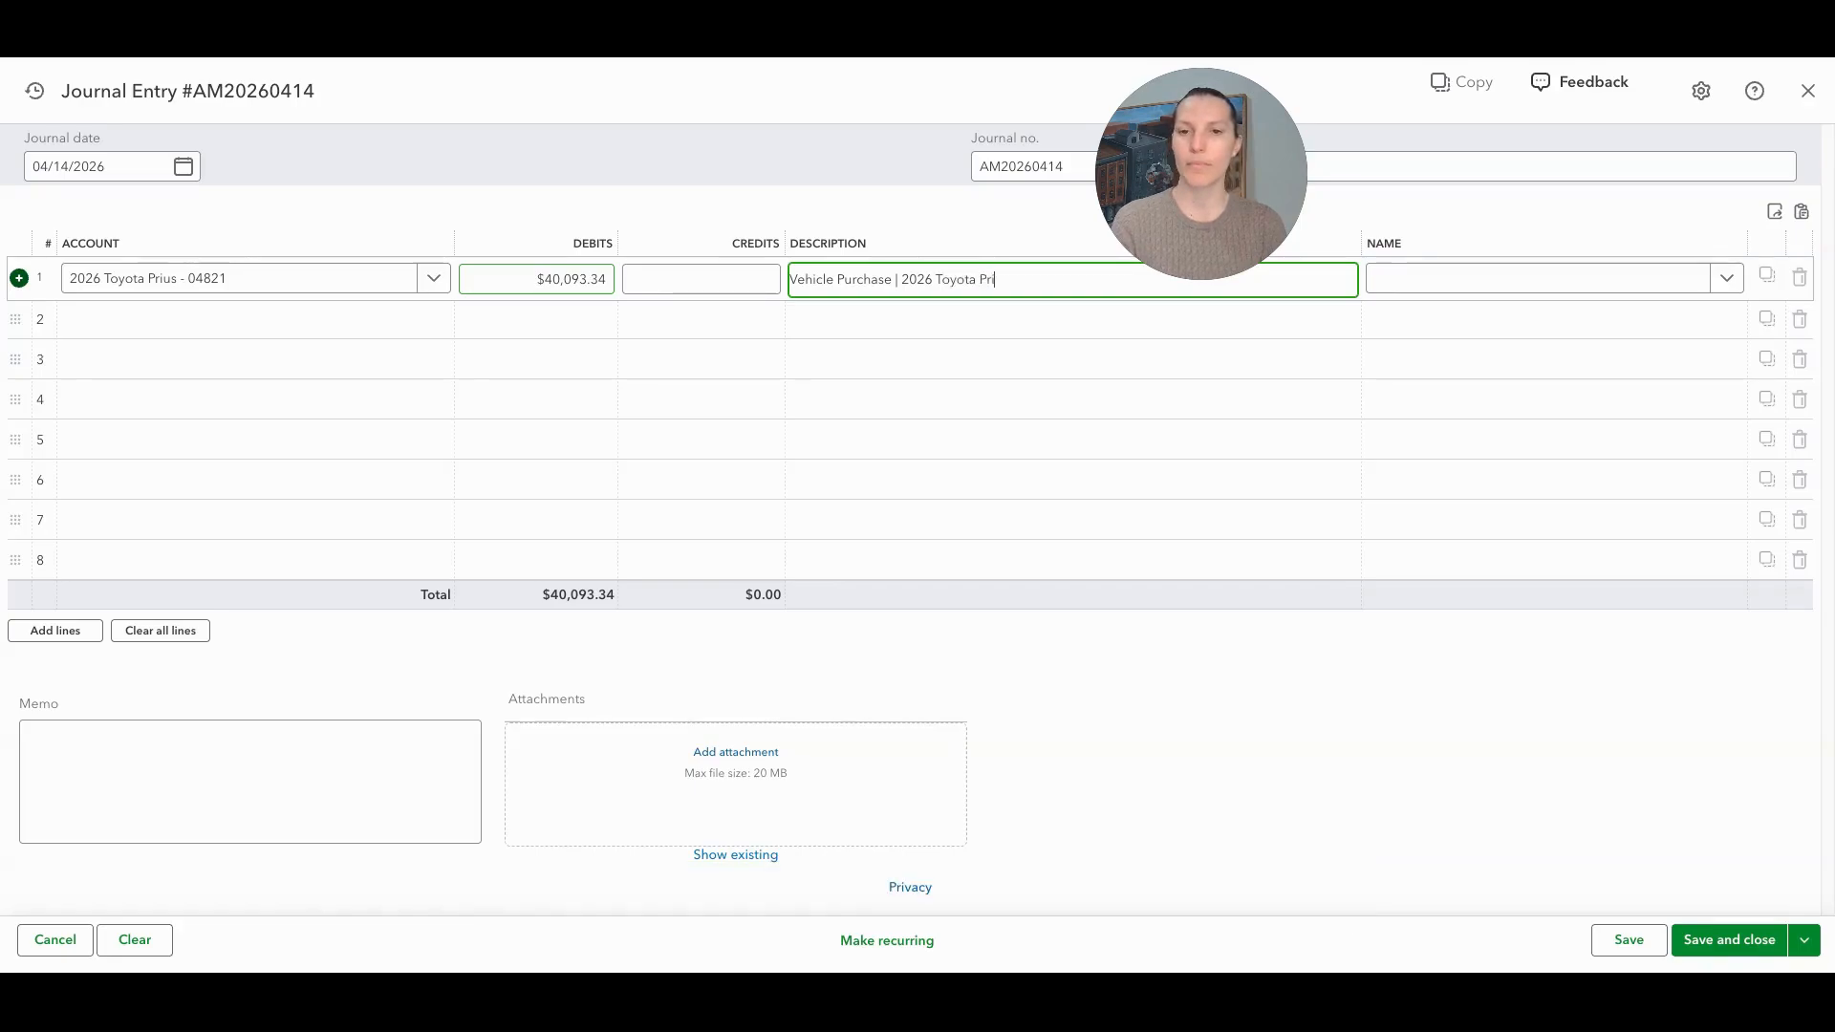
{"action": "key", "text": "Tab"}
{"action": "key", "text": "Tab"}
{"action": "key", "text": "Tab"}
{"action": "key", "text": "Tab"}
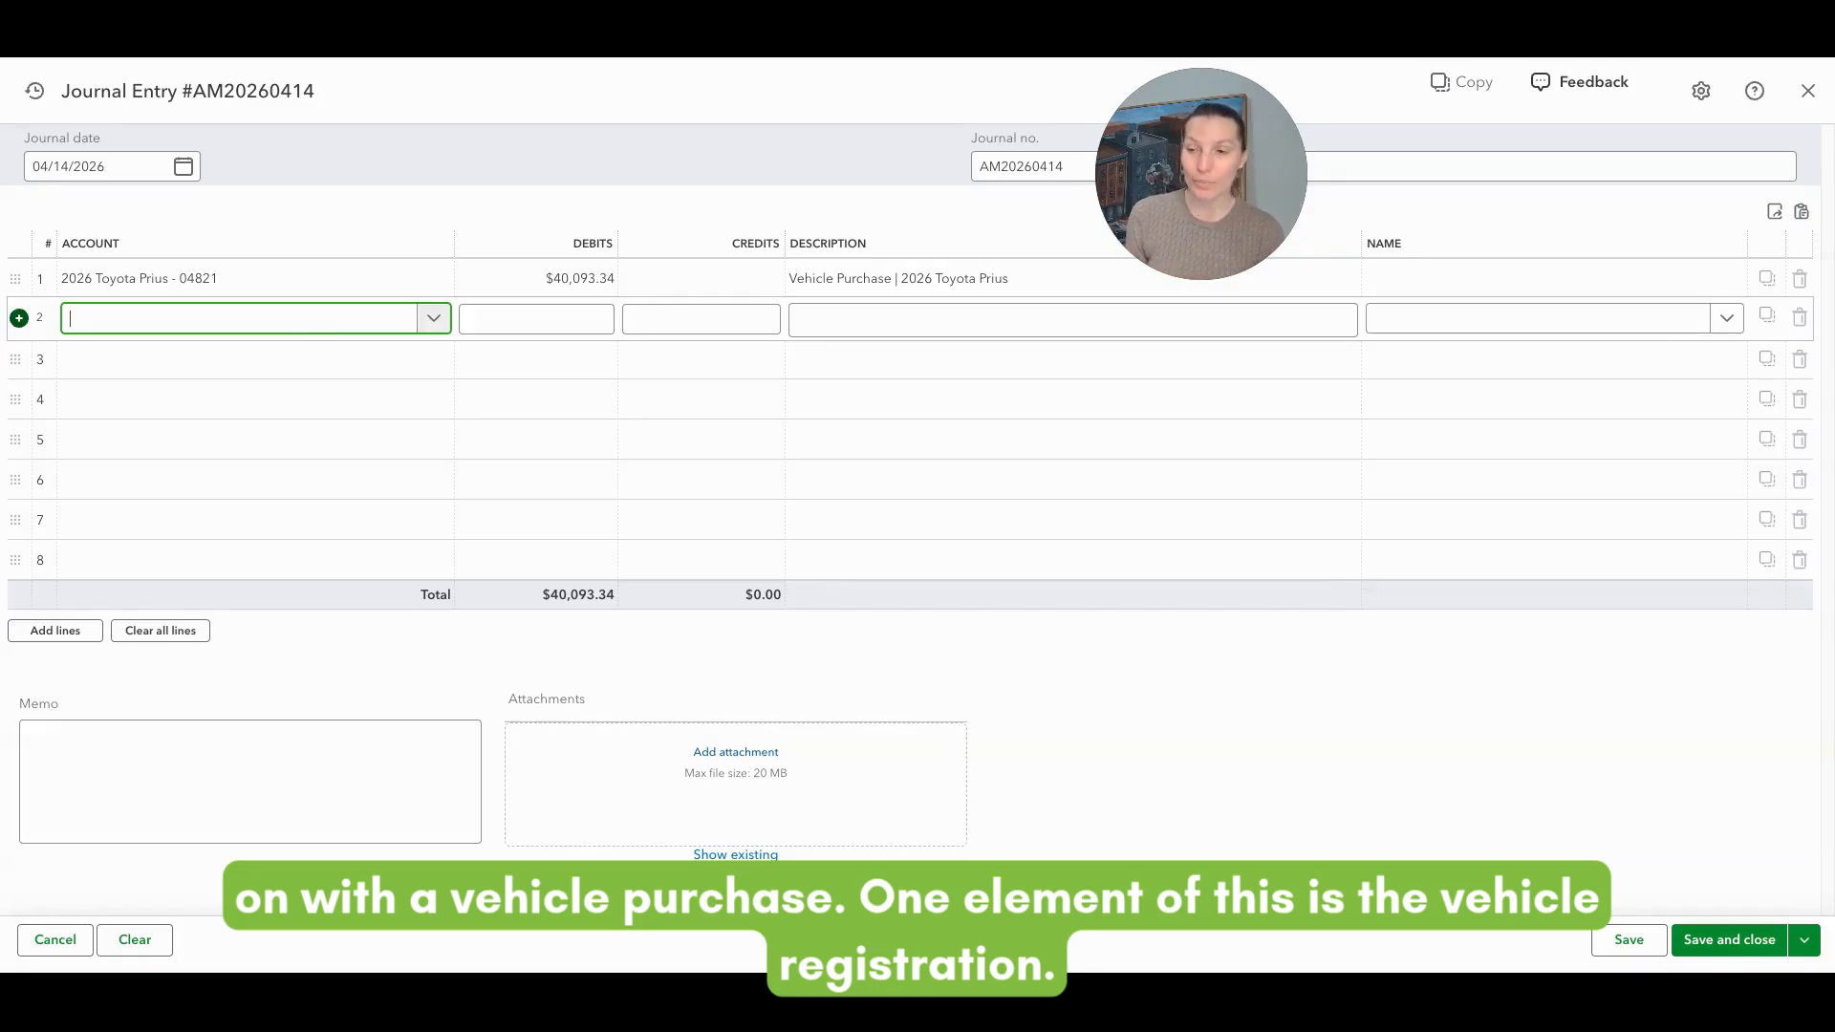
Search the accounts available for the second journal line for an existing vehicle or car account, then clear the search text.
{"action": "left_click", "coordinate": [369, 325]}
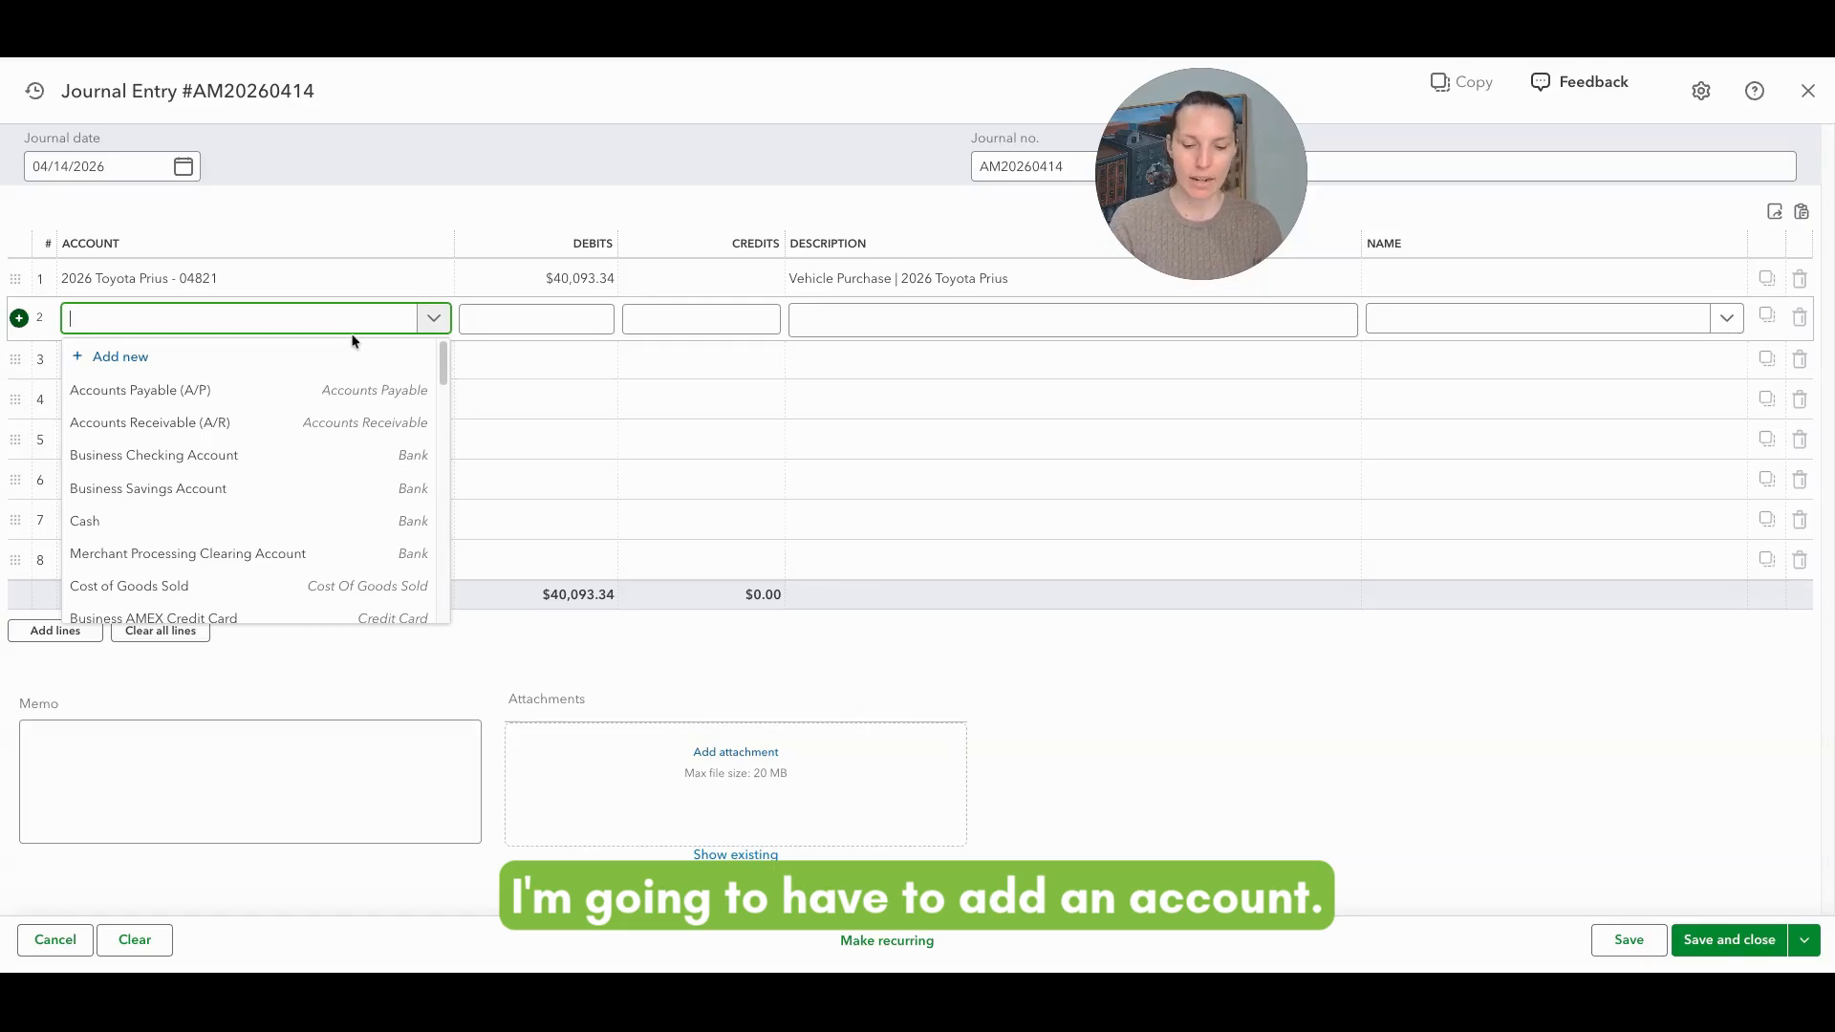
{"action": "type", "text": "Vehicl"}
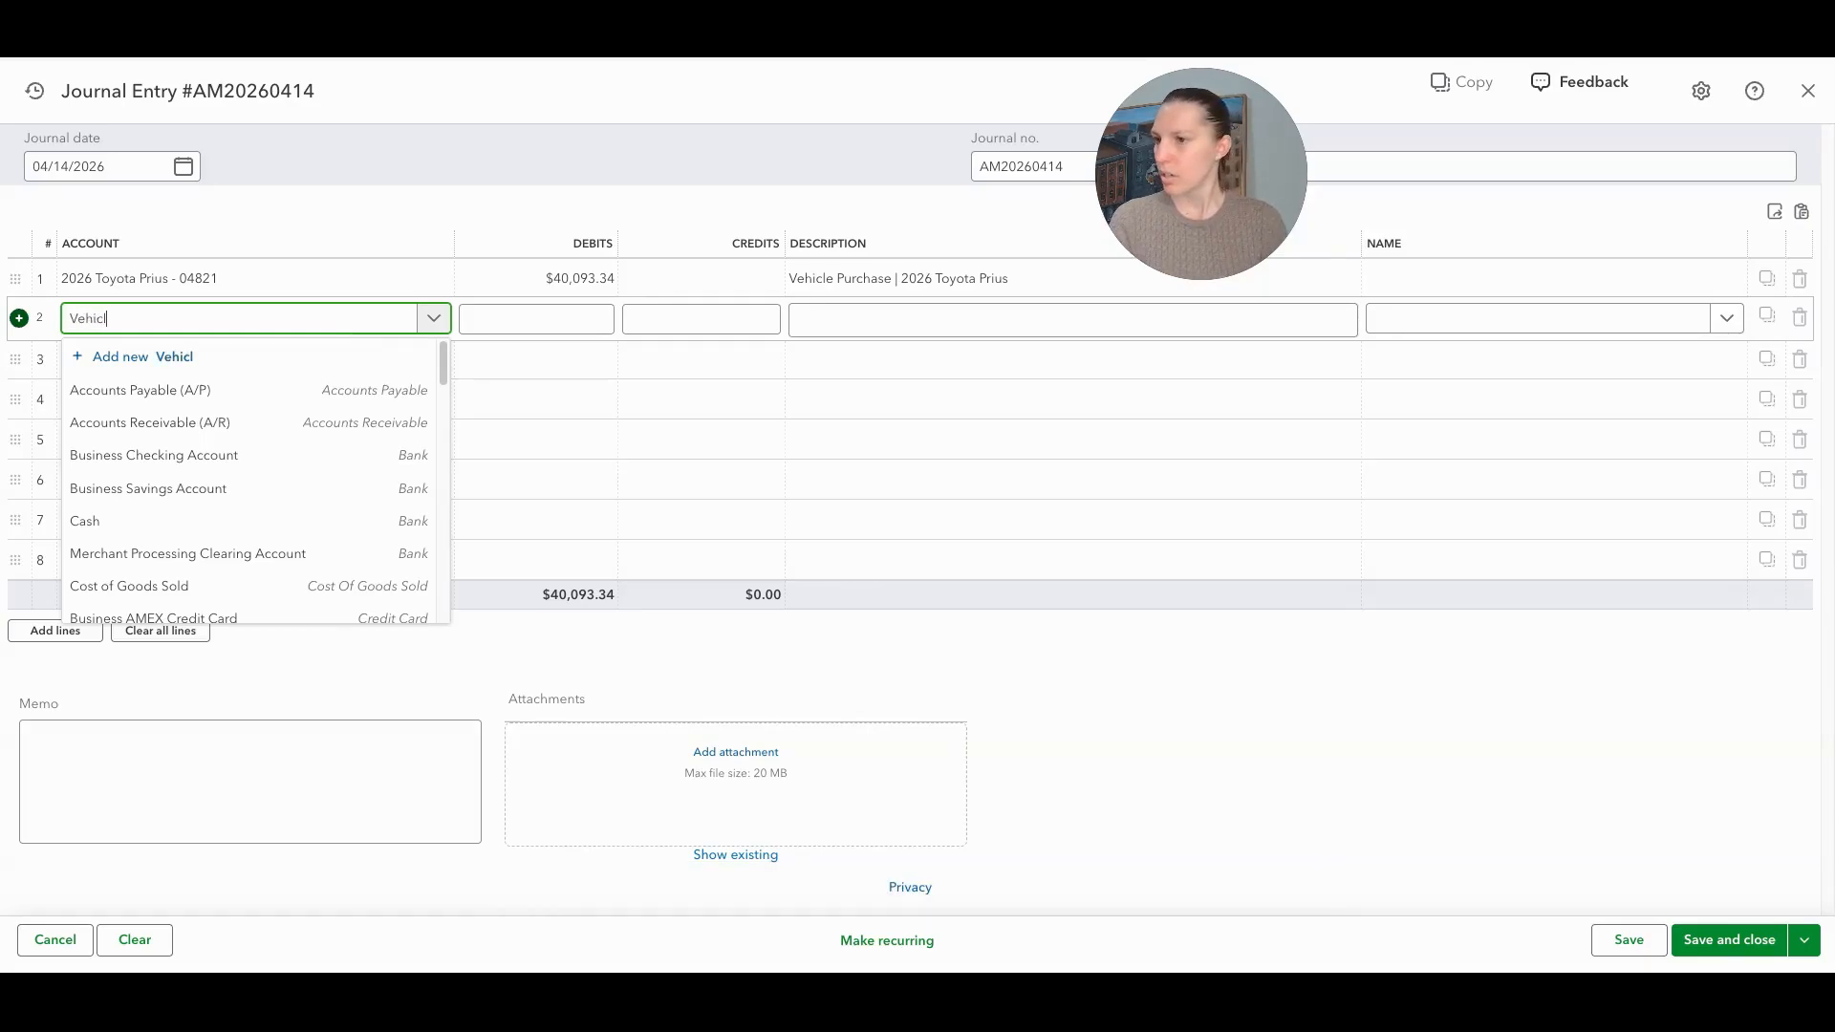
{"action": "key", "text": "BackSpace"}
{"action": "key", "text": "BackSpace"}
{"action": "key", "text": "BackSpace"}
{"action": "key", "text": "BackSpace"}
{"action": "key", "text": "BackSpace"}
{"action": "key", "text": "BackSpace"}
{"action": "type", "text": "C"}
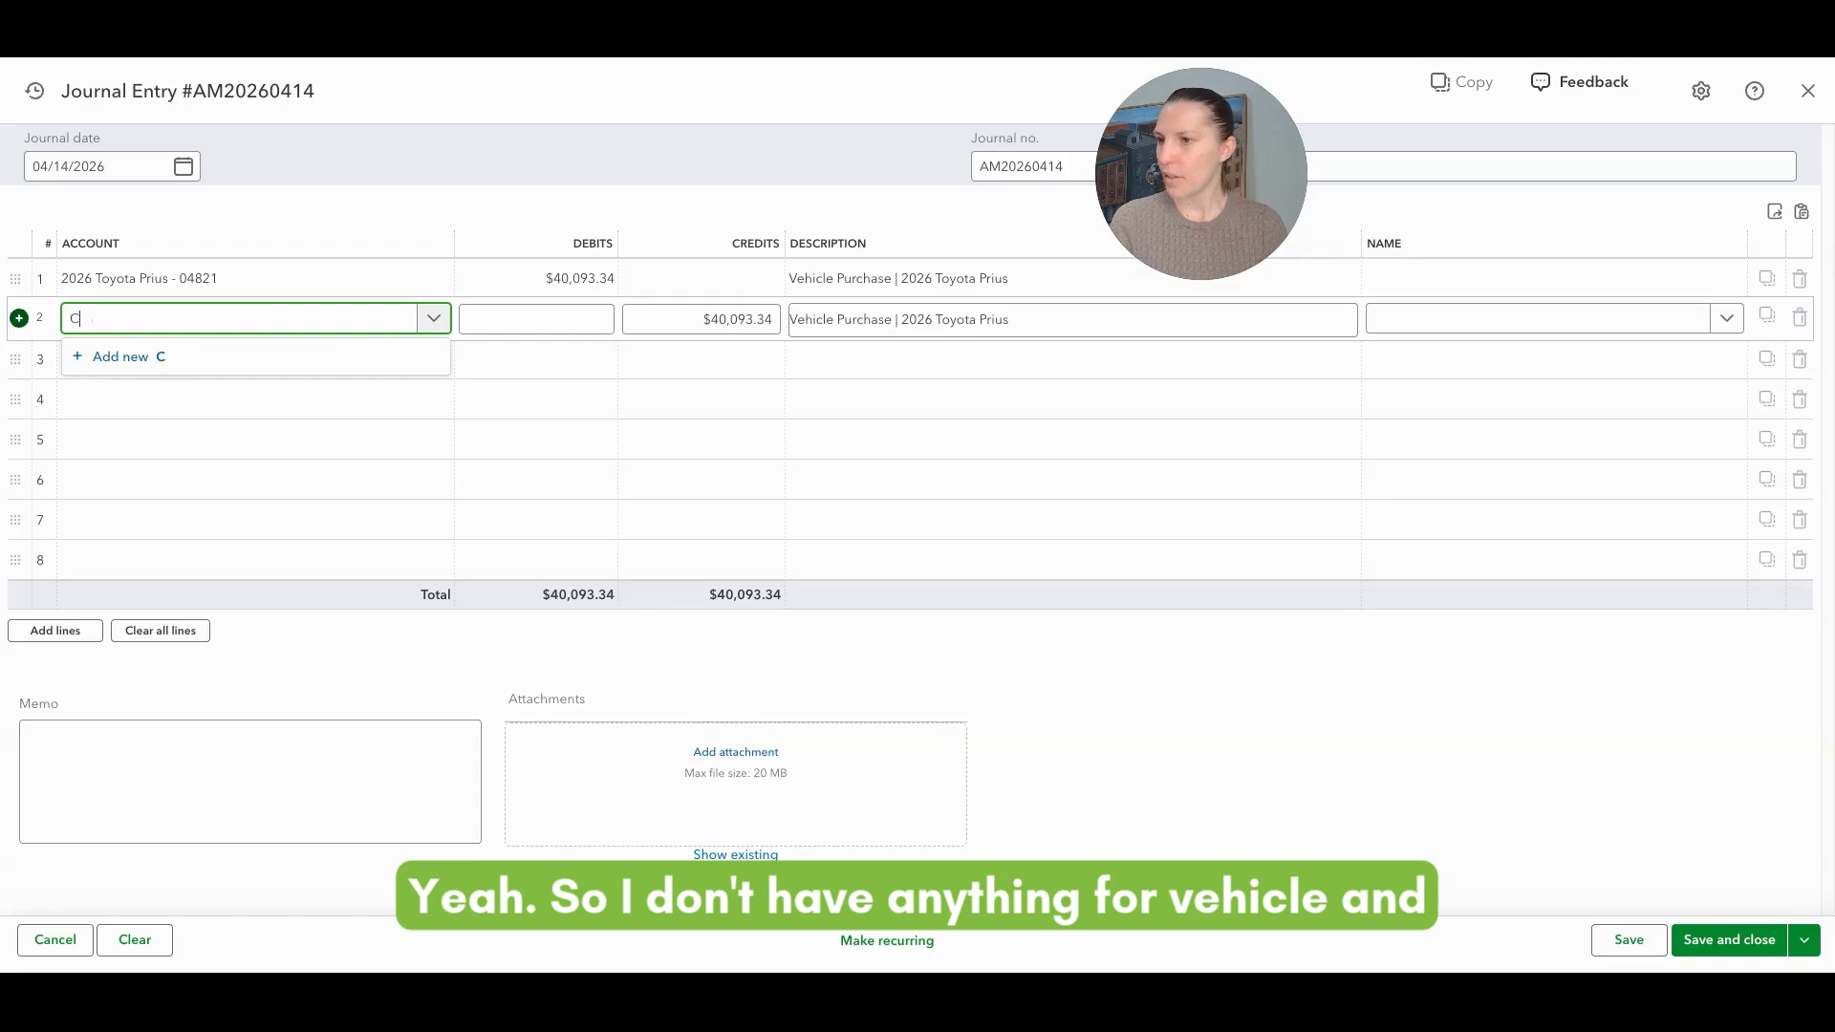
{"action": "type", "text": "a"}
{"action": "key", "text": "BackSpace"}
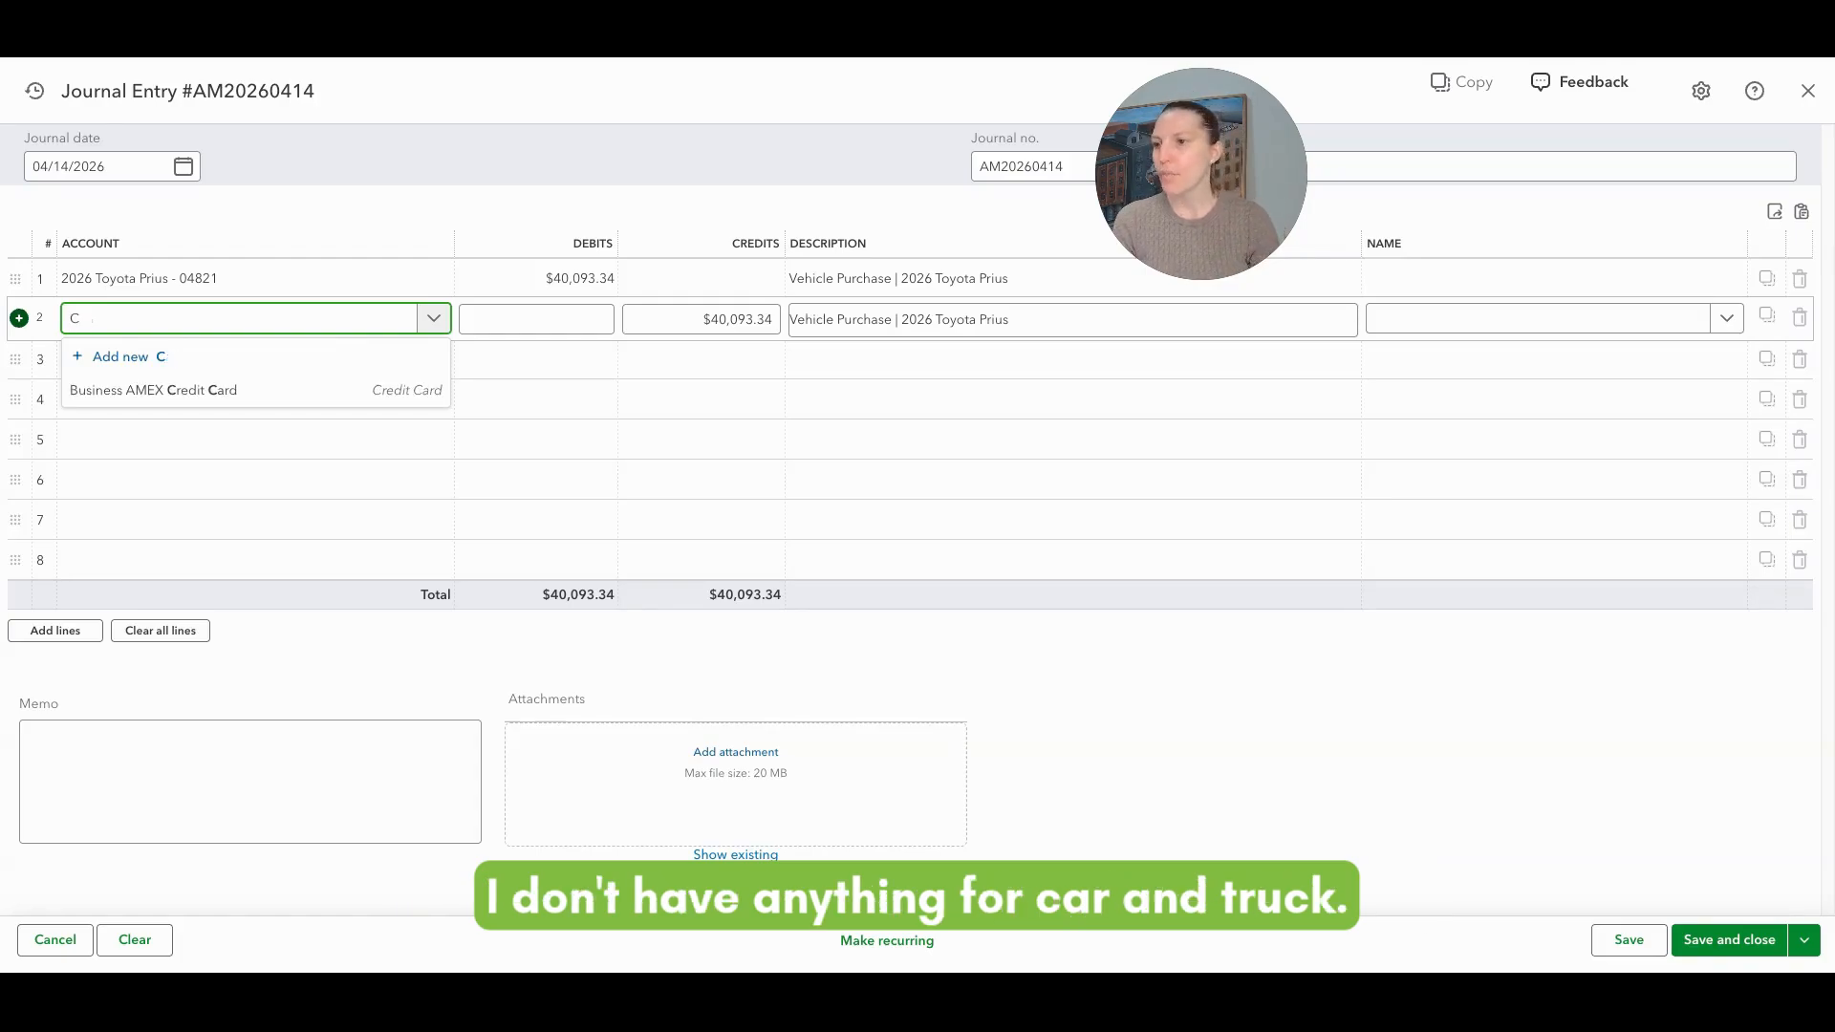
{"action": "key", "text": "BackSpace"}
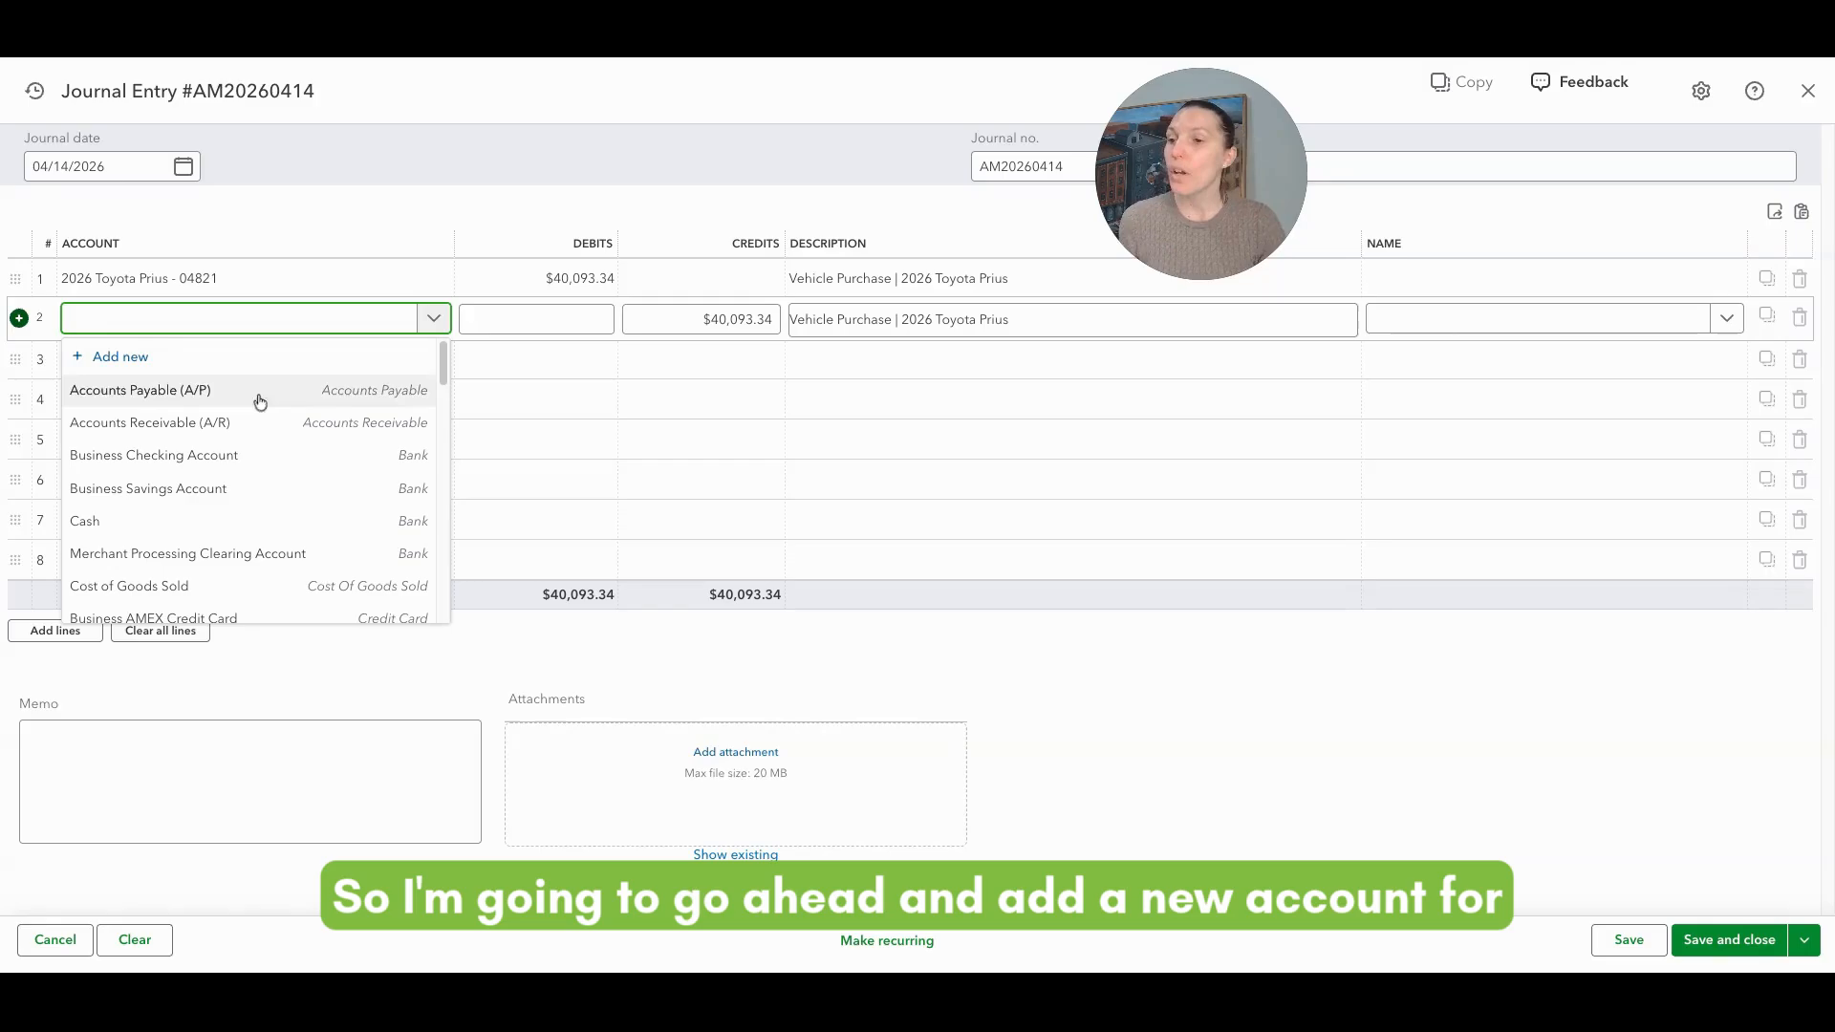
Start adding a new account from the second journal line and name it "Car Registration".
{"action": "left_click", "coordinate": [153, 358]}
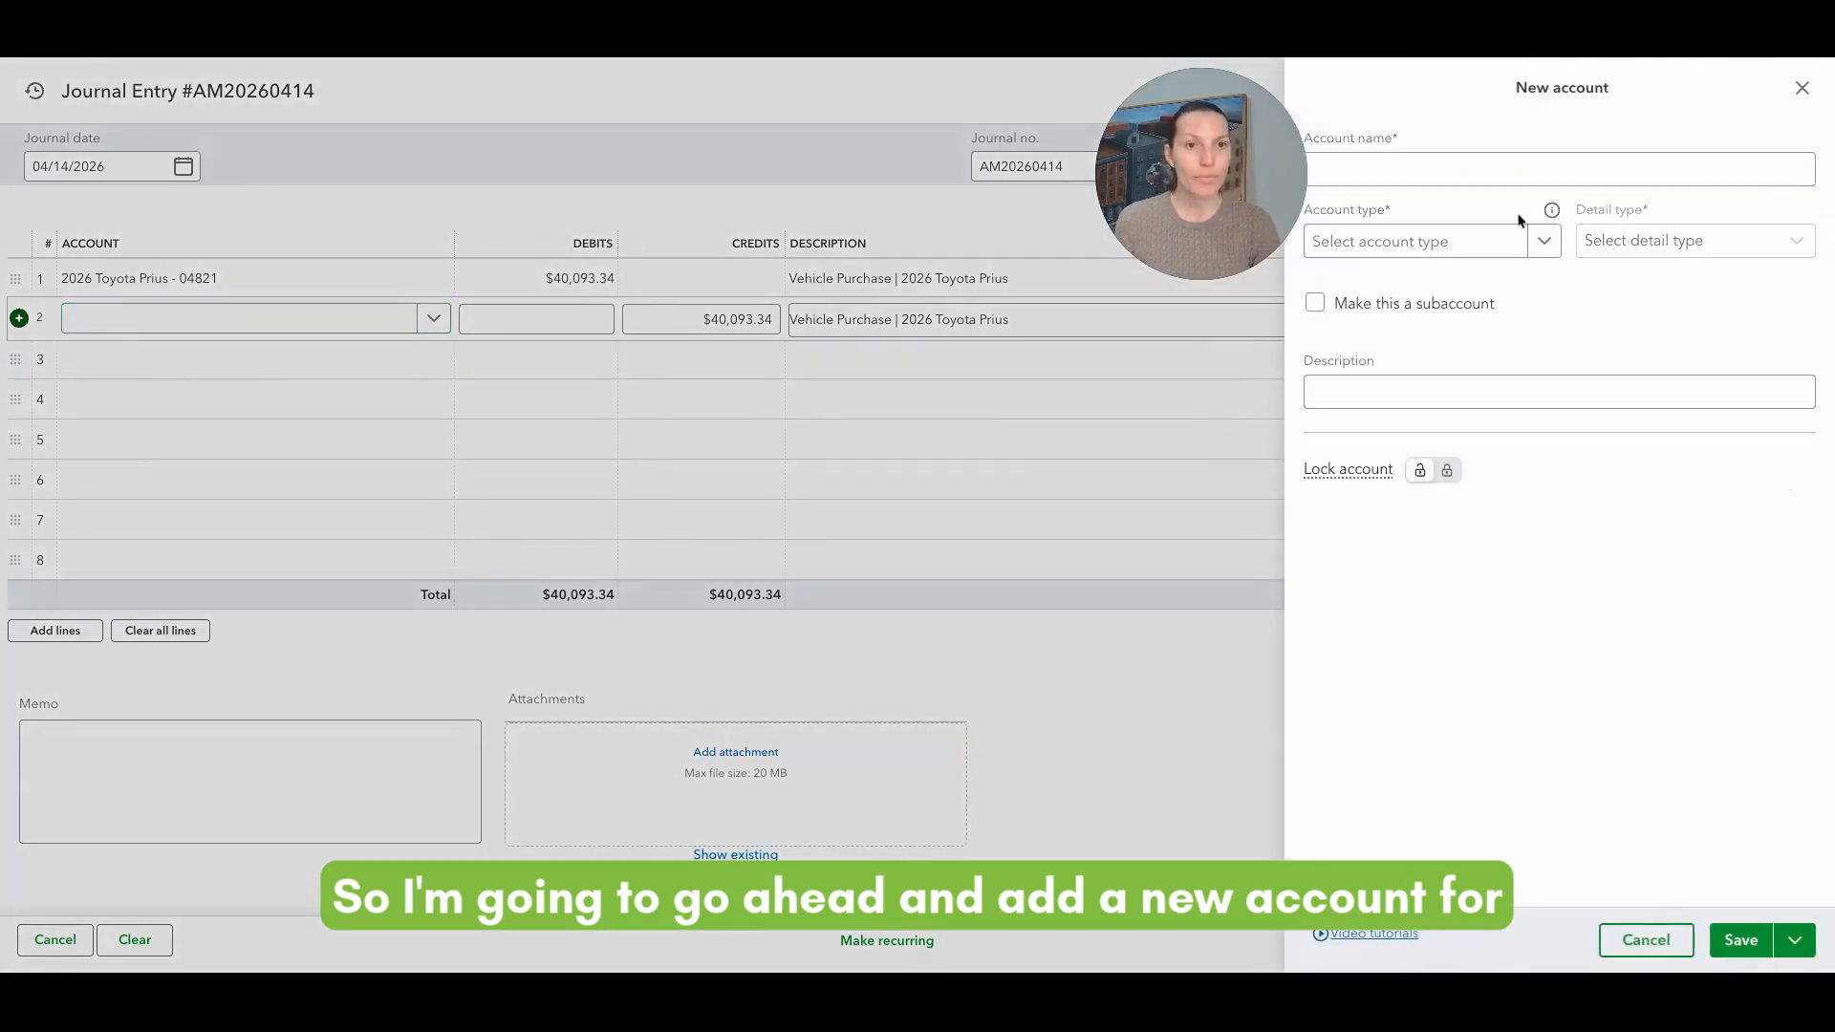
{"action": "left_click", "coordinate": [1490, 170]}
{"action": "type", "text": "C"}
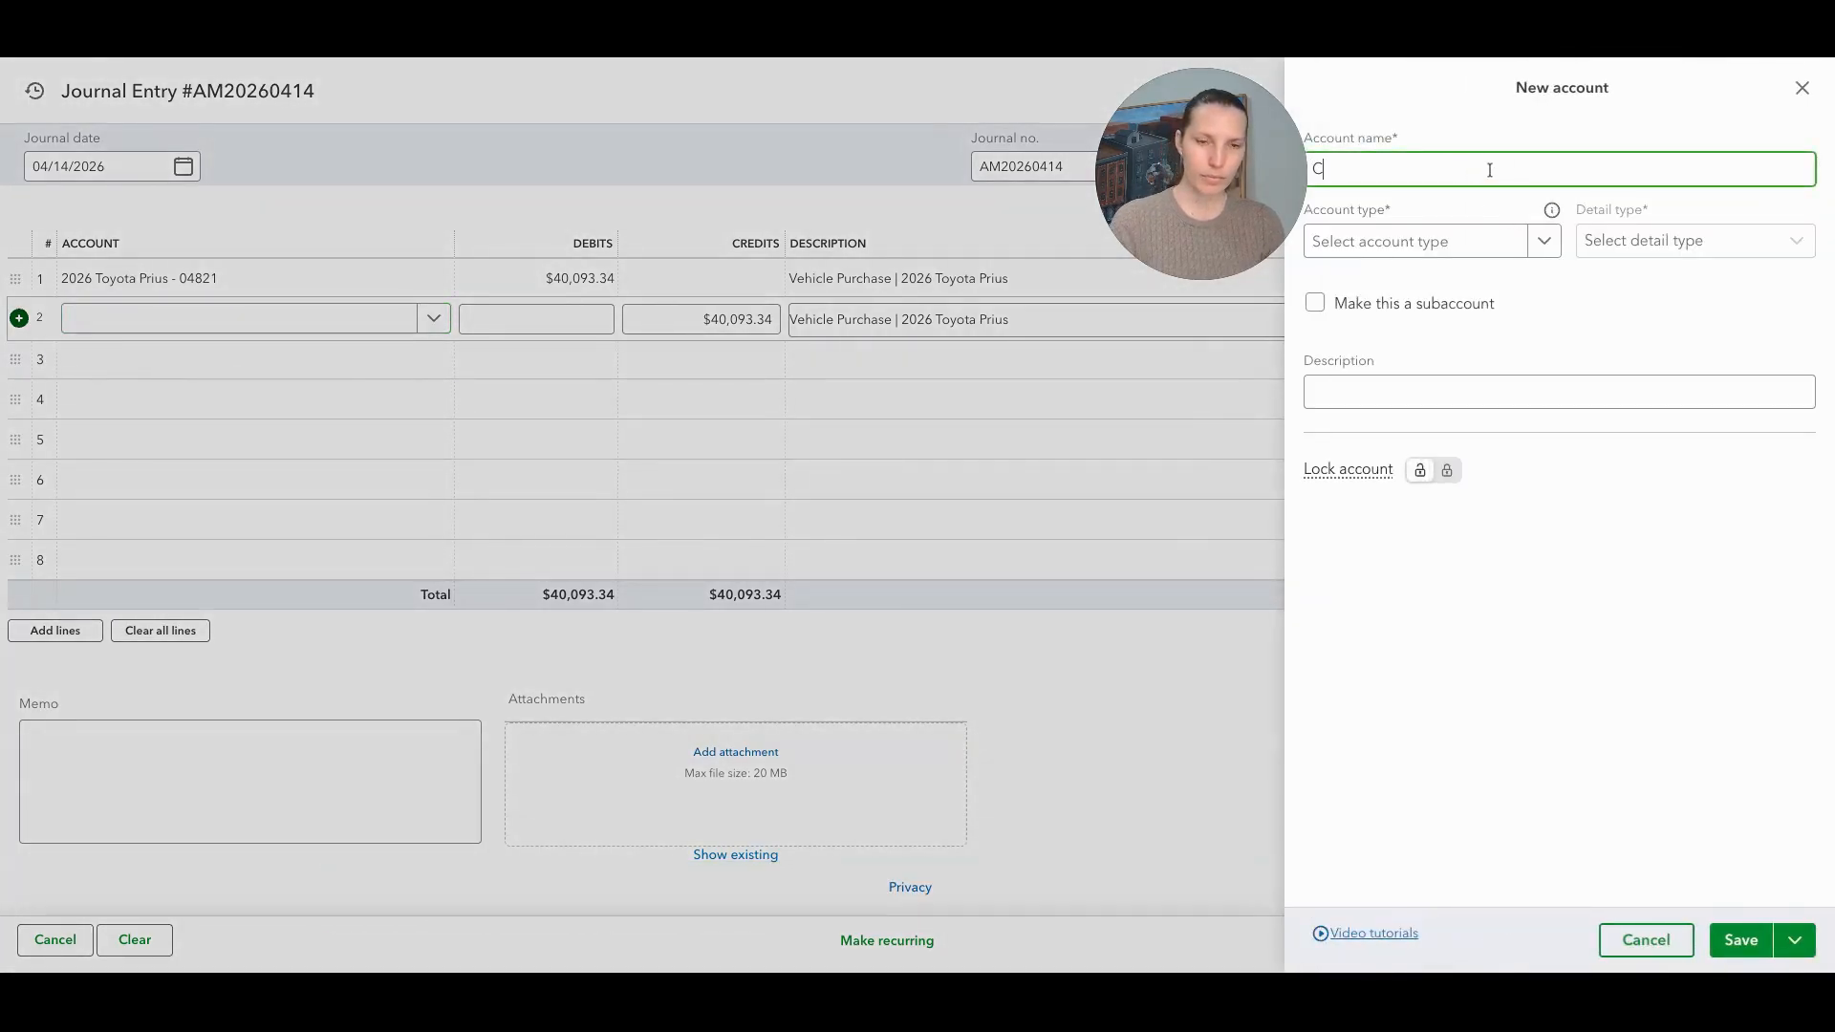
{"action": "type", "text": "ar Regis"}
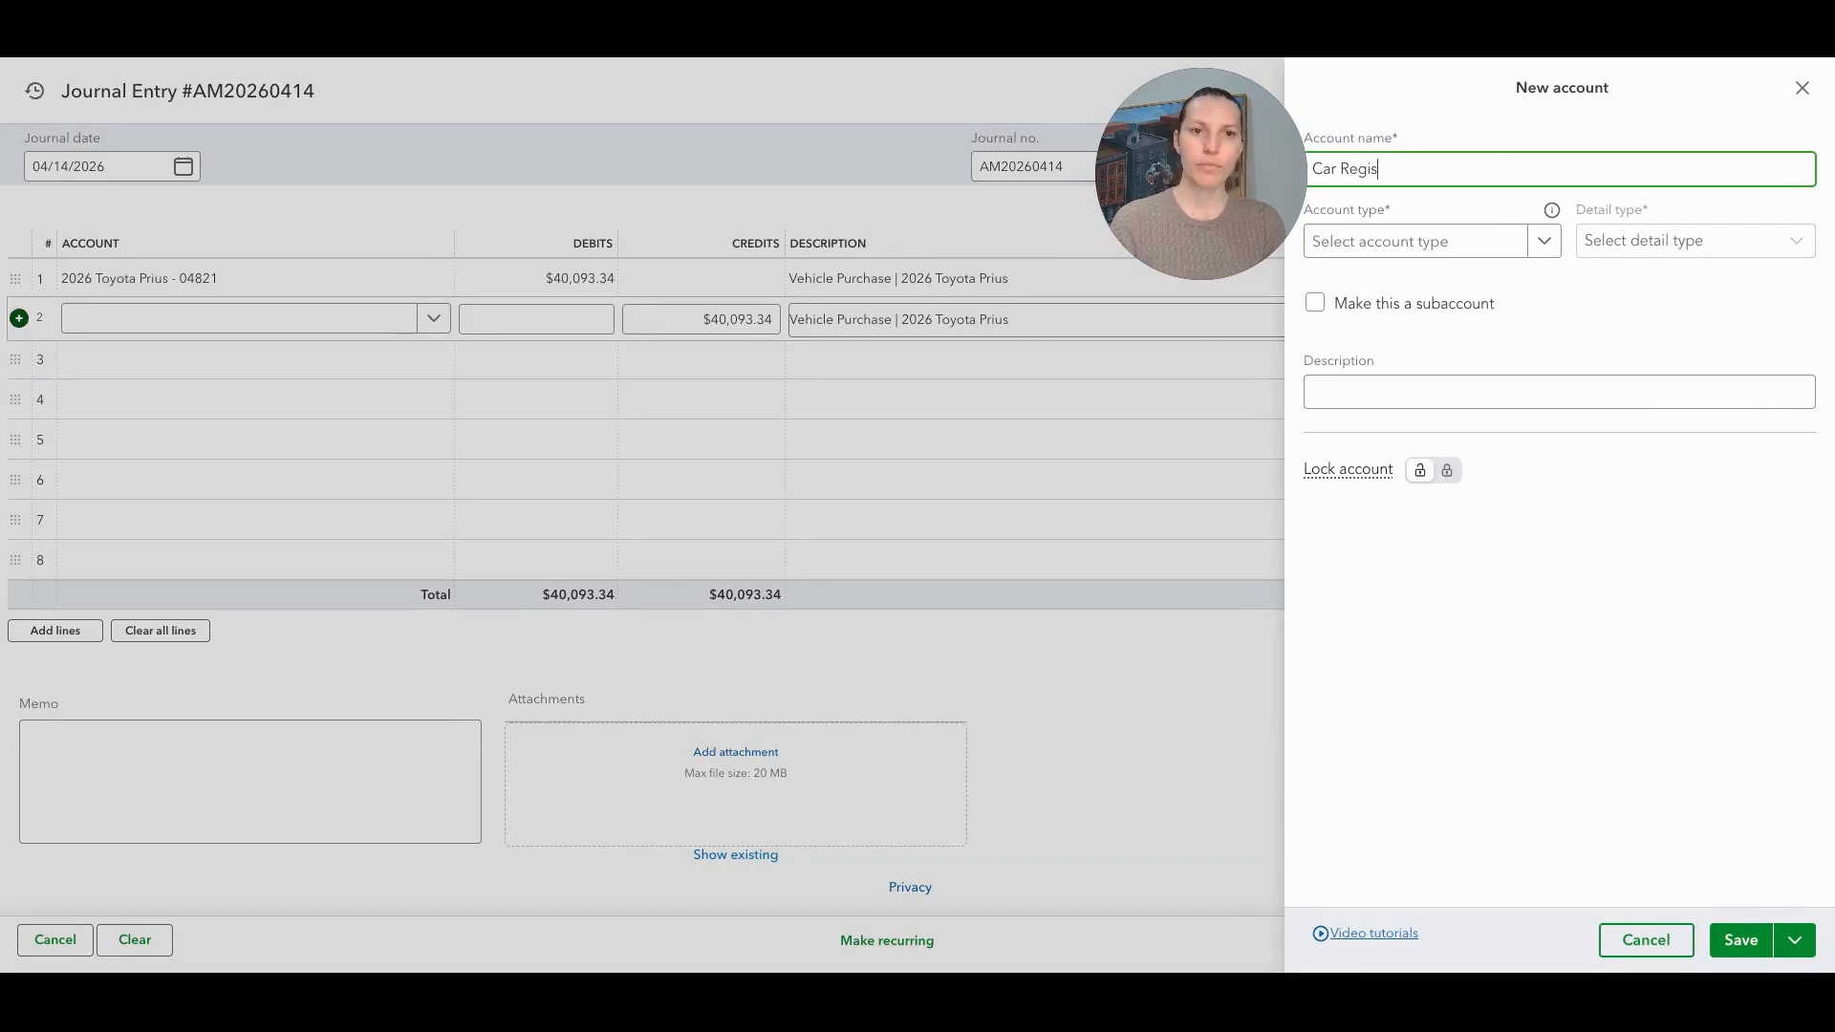
{"action": "type", "text": "tration"}
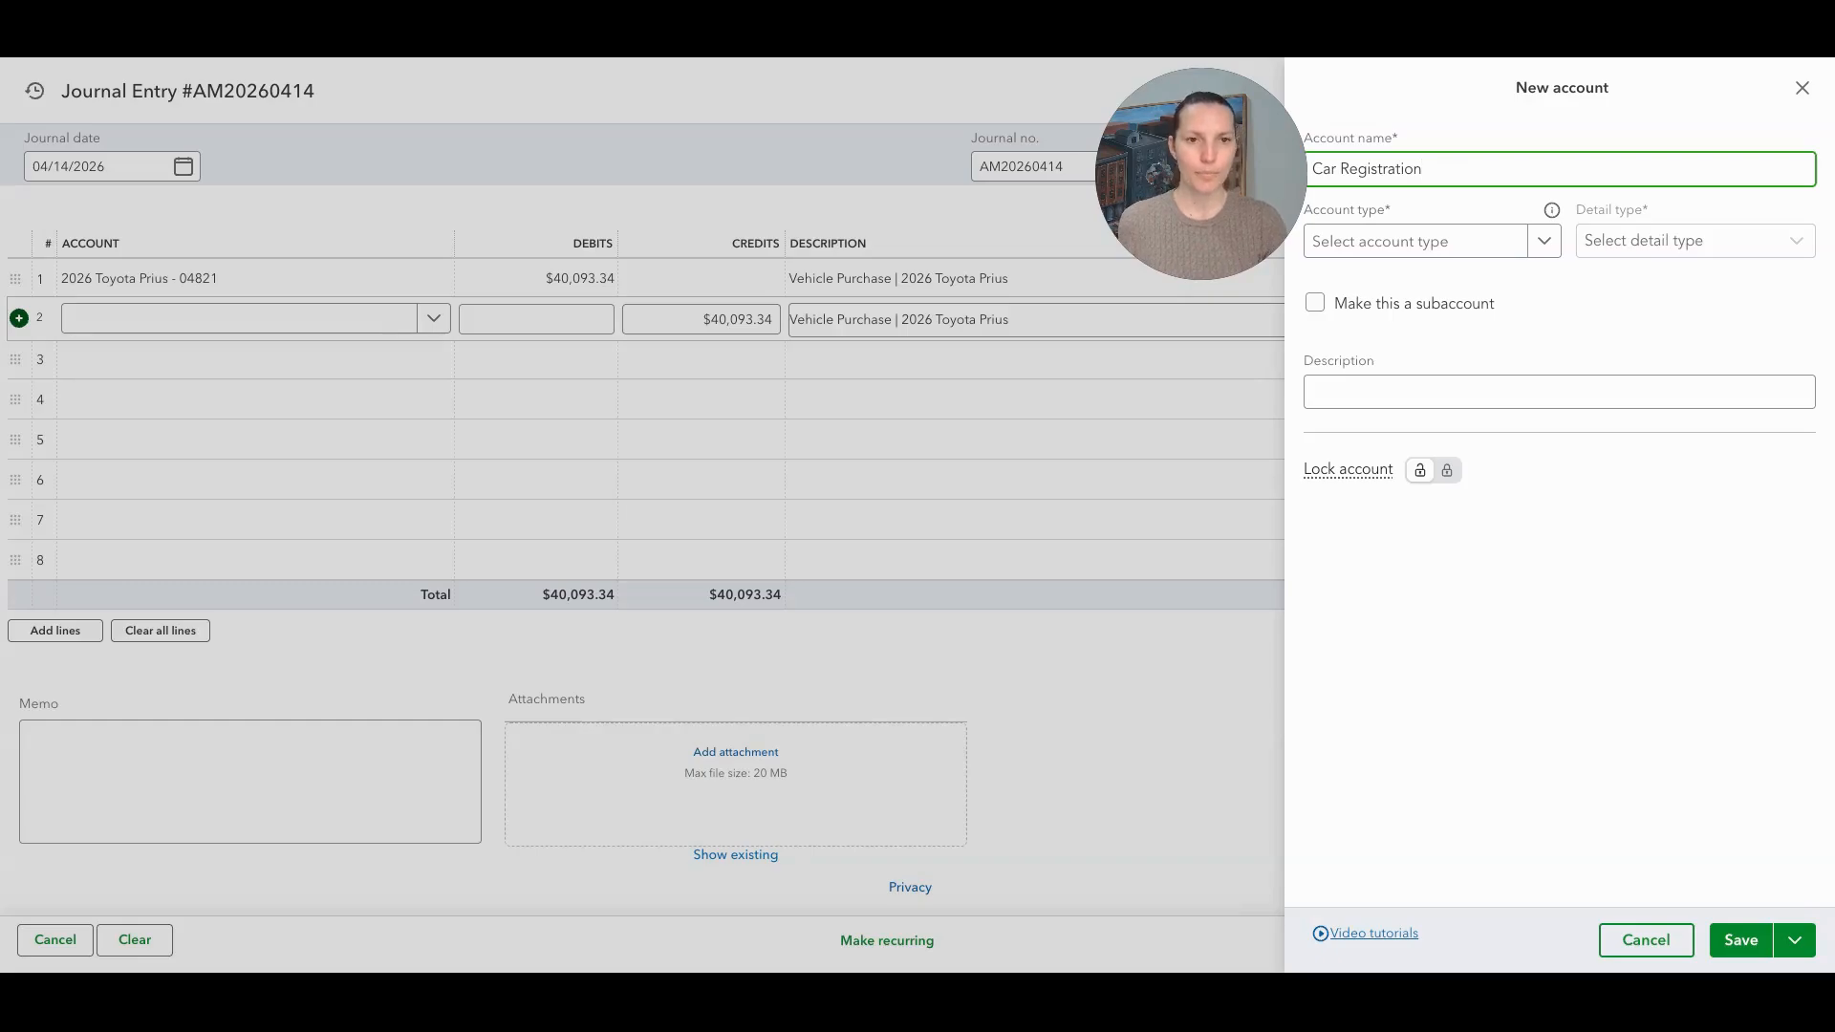
Set the Car Registration account's type to Expenses and its detail type to Auto, and save the account.
{"action": "left_click", "coordinate": [1544, 241]}
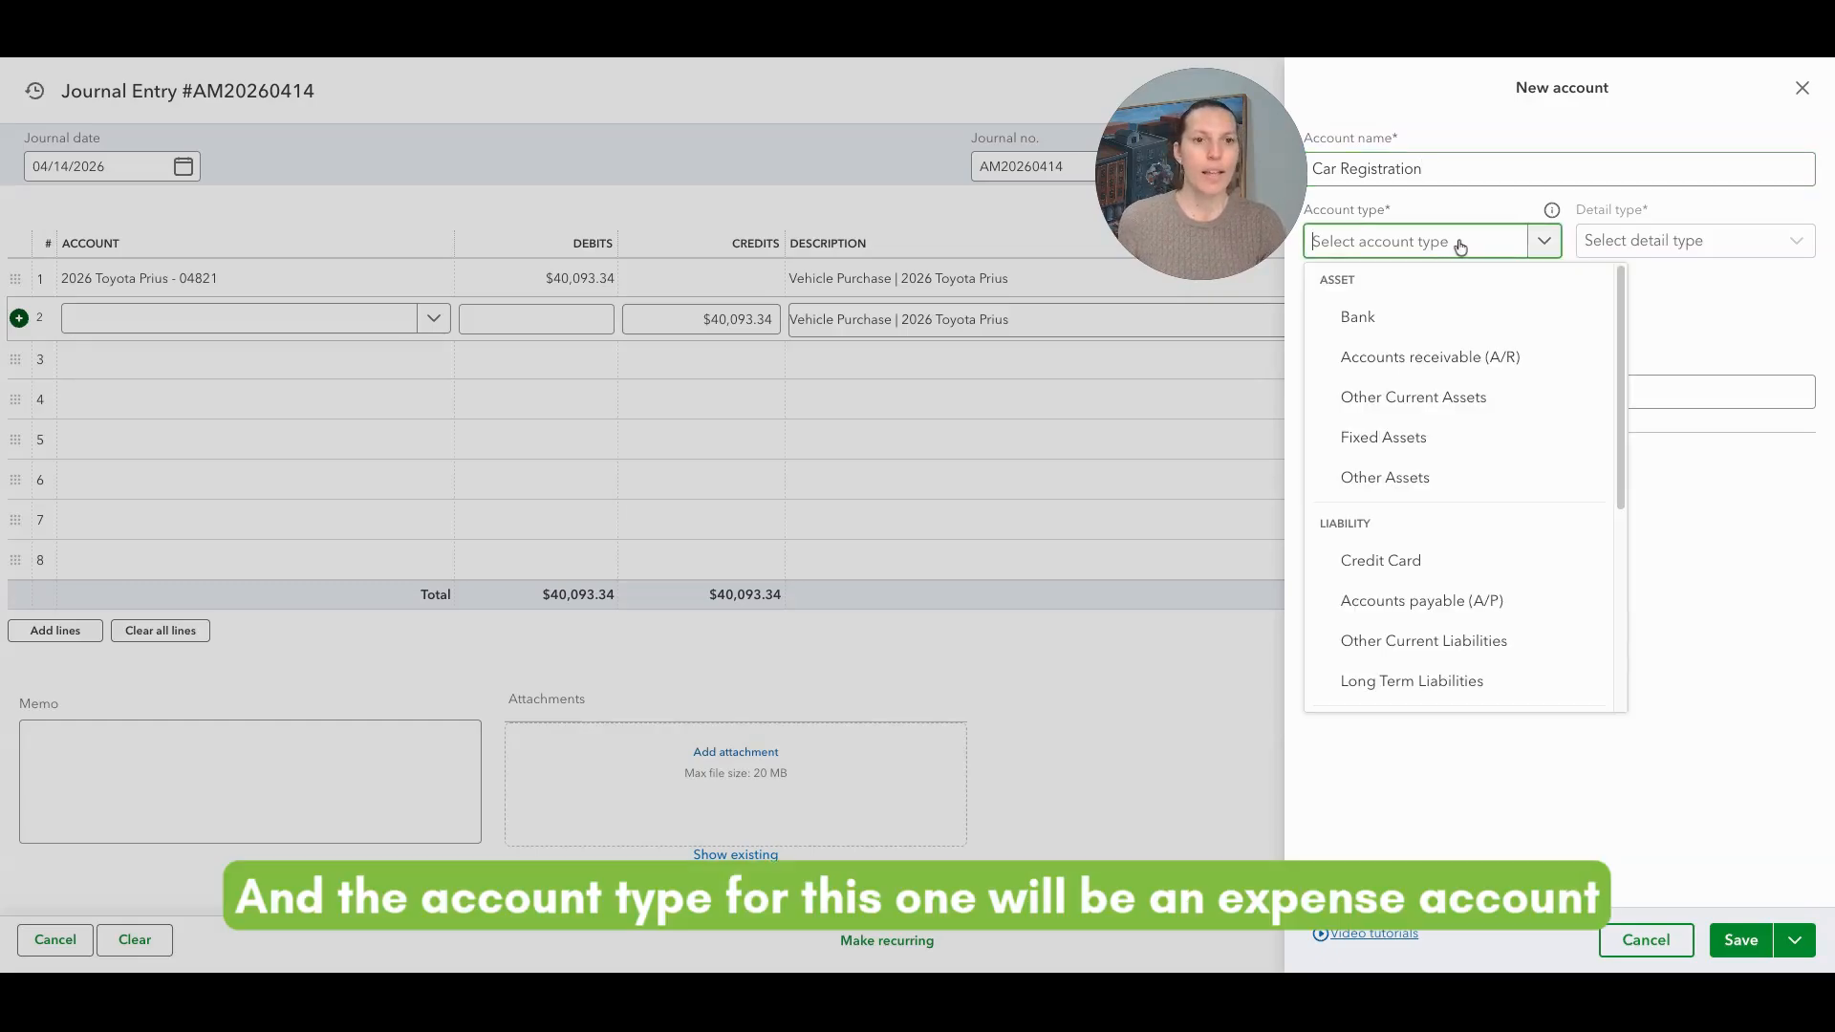
{"action": "scroll", "coordinate": [1514, 506], "scroll_direction": "down", "scroll_amount": 5}
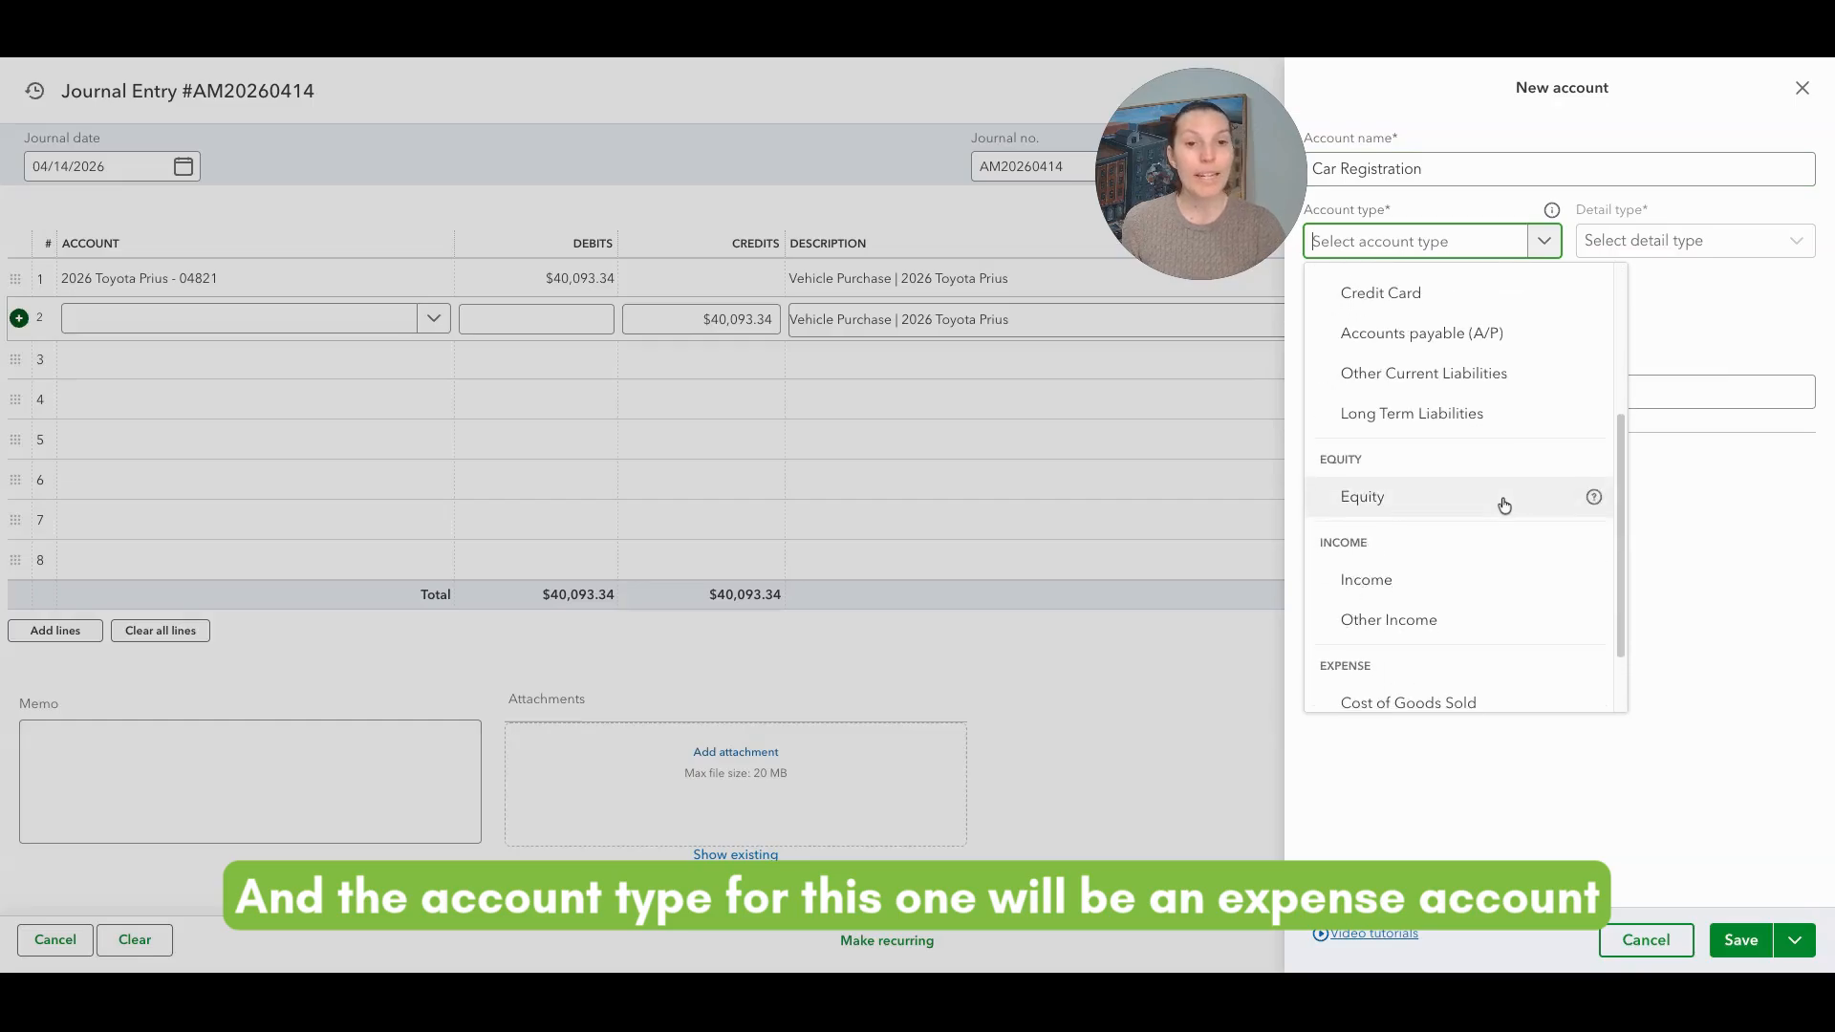
{"action": "left_click", "coordinate": [1396, 652]}
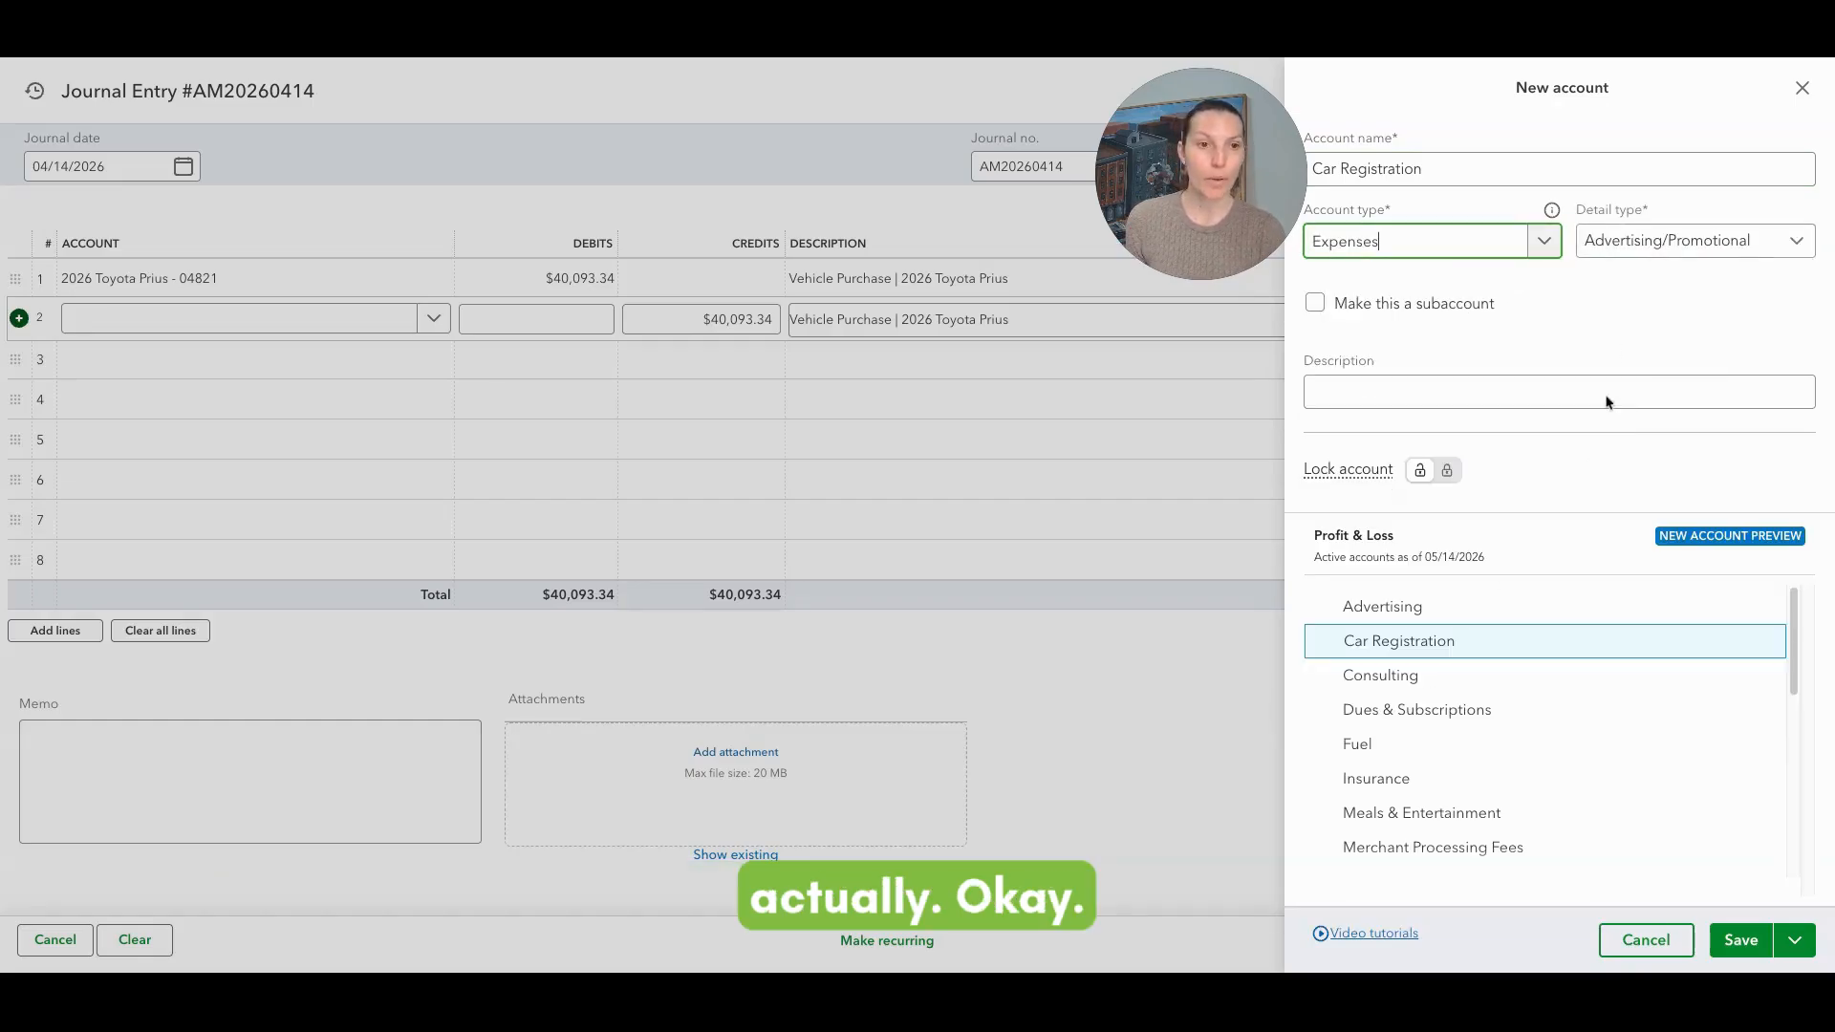
{"action": "left_click", "coordinate": [1649, 251]}
{"action": "scroll", "coordinate": [1581, 397], "scroll_direction": "down", "scroll_amount": 2}
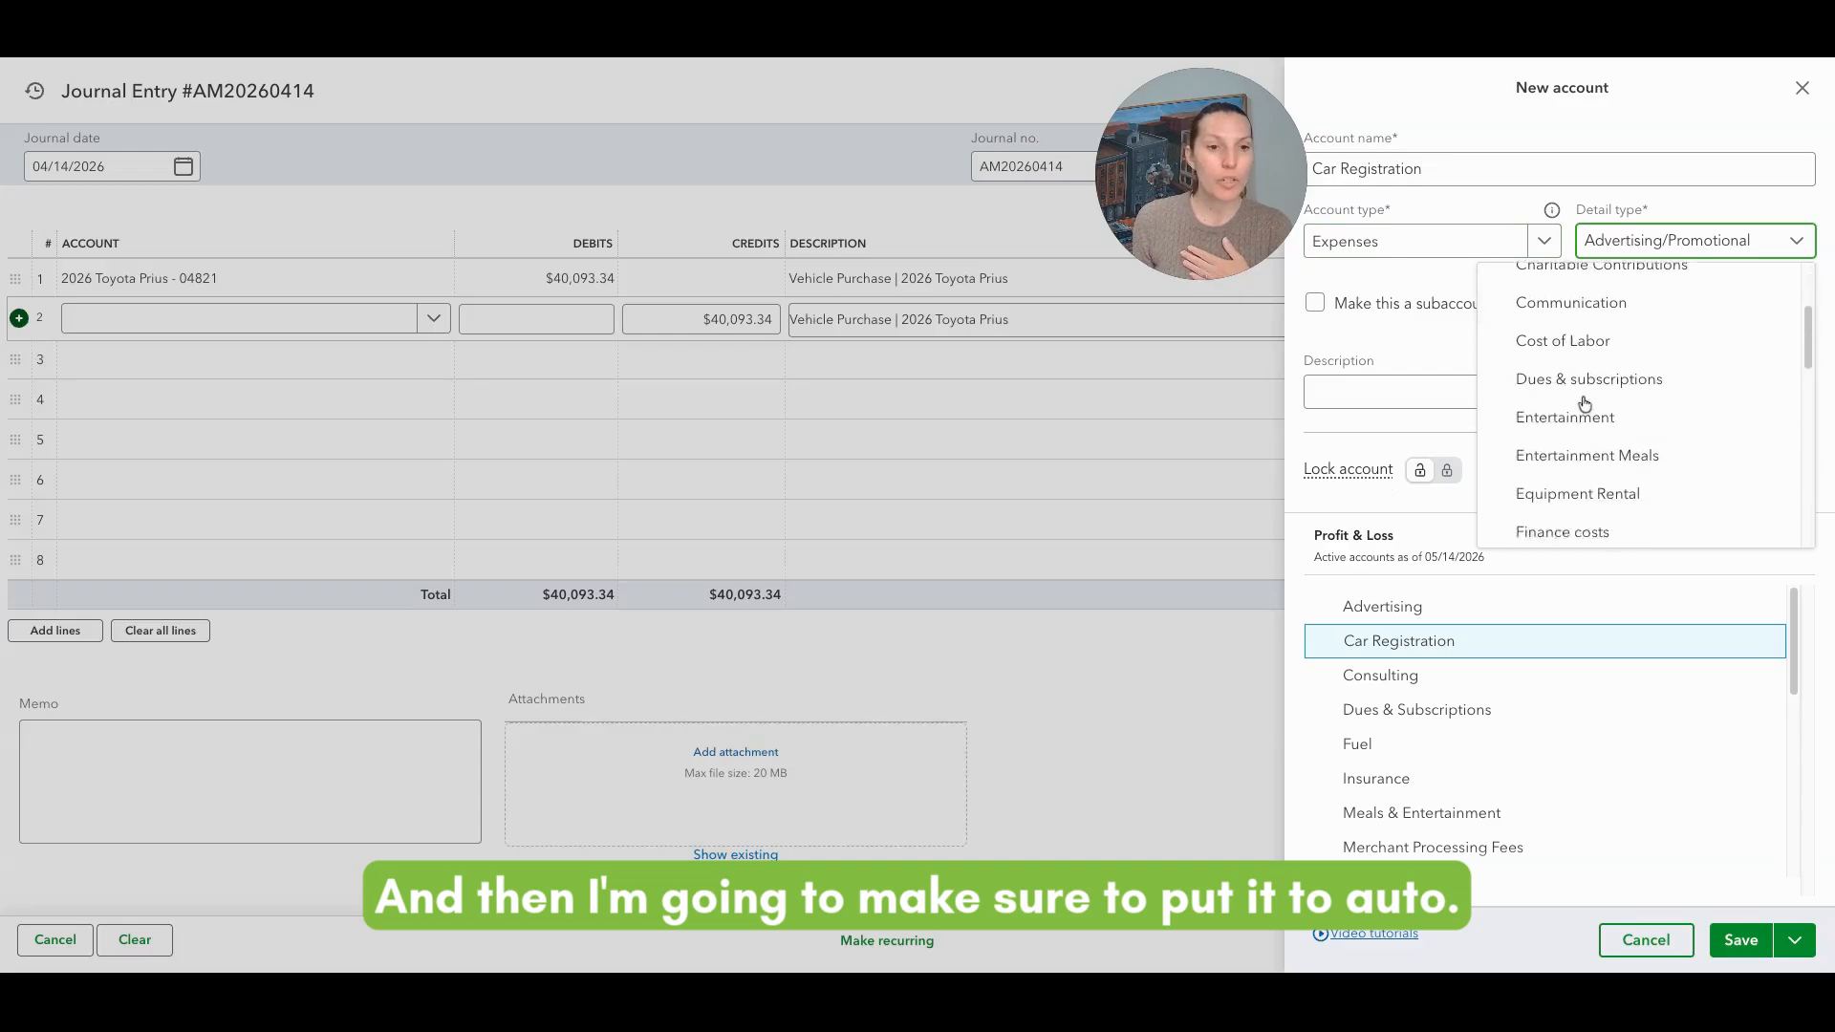
{"action": "scroll", "coordinate": [1585, 405], "scroll_direction": "up", "scroll_amount": 1}
{"action": "scroll", "coordinate": [1582, 401], "scroll_direction": "up", "scroll_amount": 2}
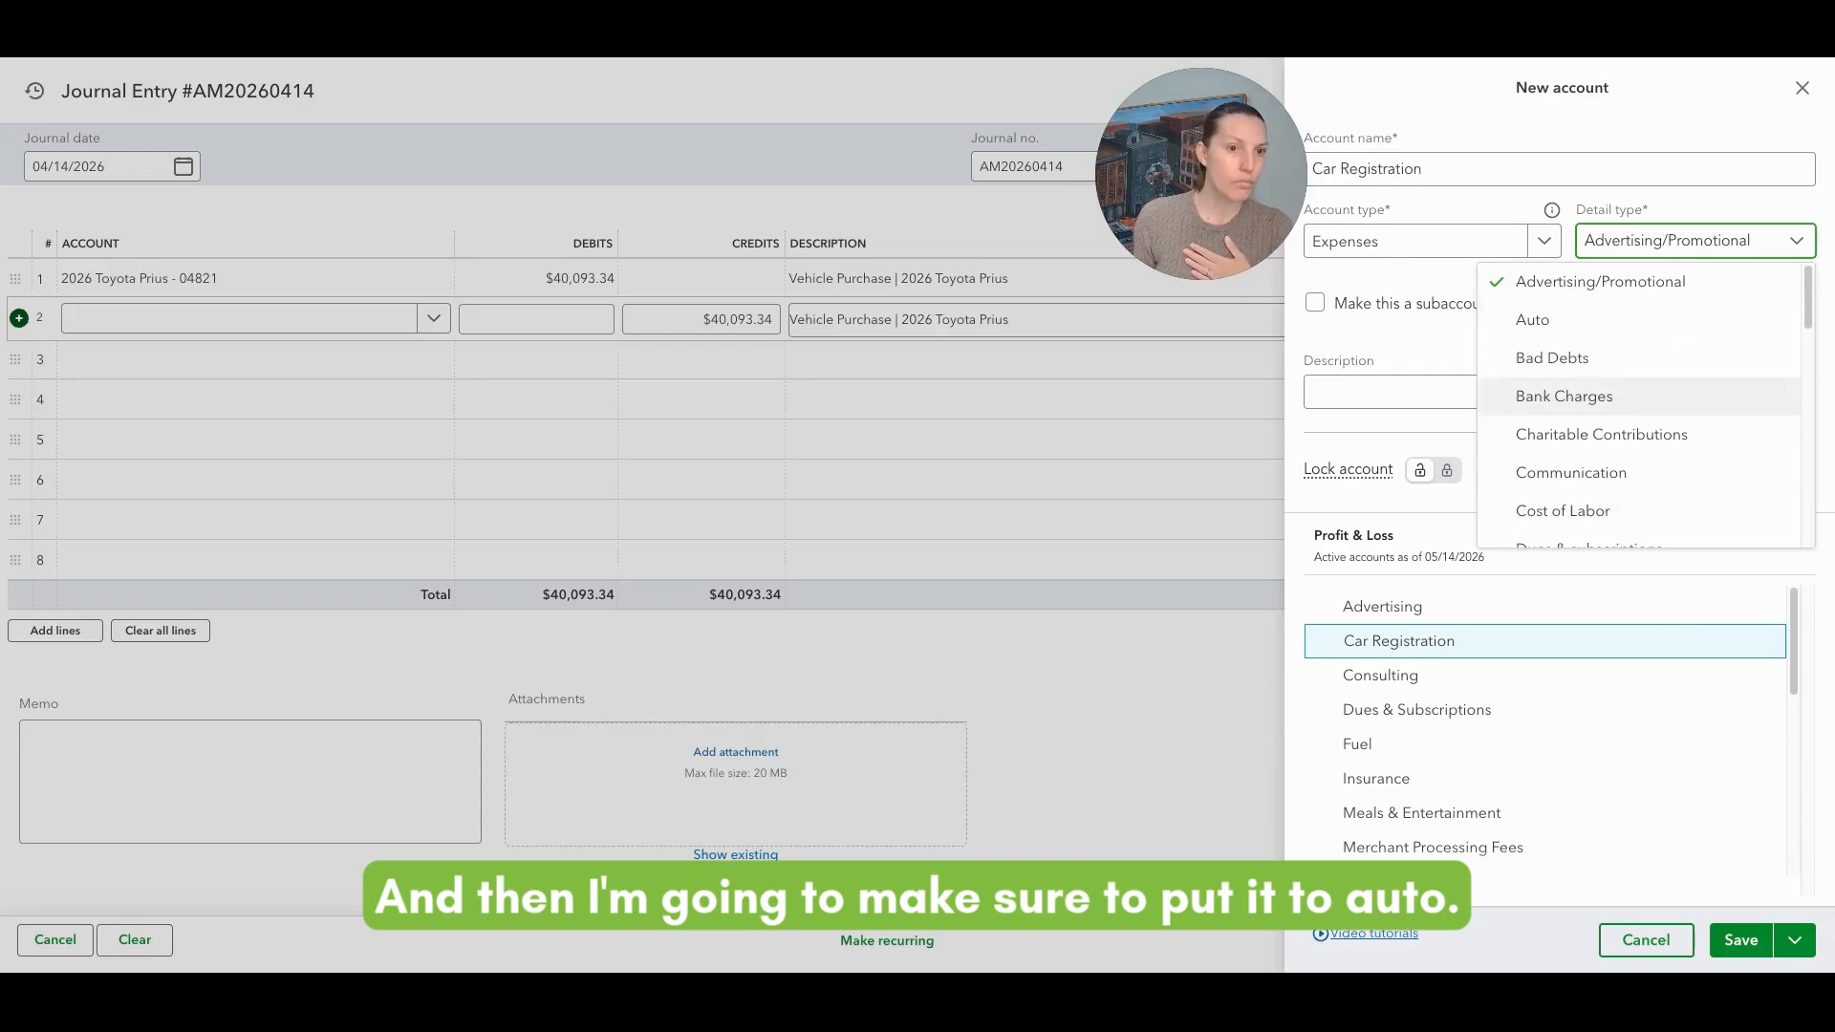
{"action": "scroll", "coordinate": [1572, 344], "scroll_direction": "down", "scroll_amount": 1}
{"action": "left_click", "coordinate": [1564, 281]}
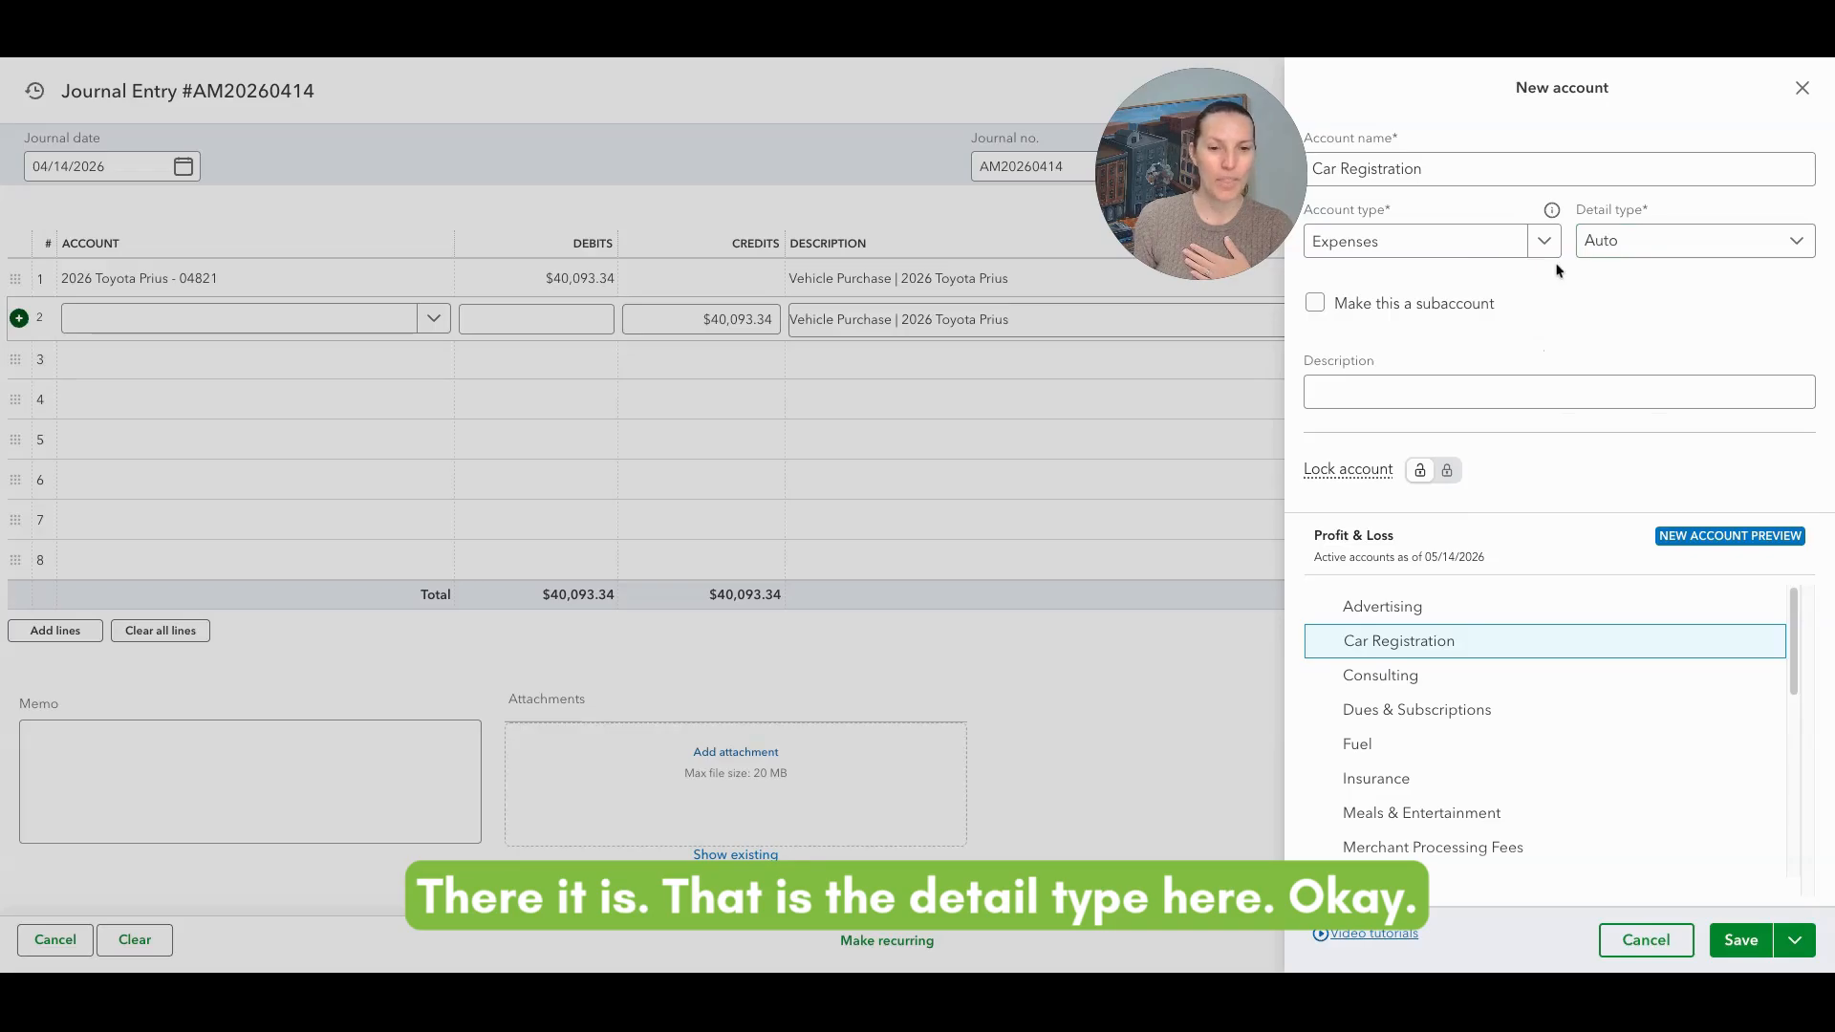
{"action": "left_click", "coordinate": [1755, 951]}
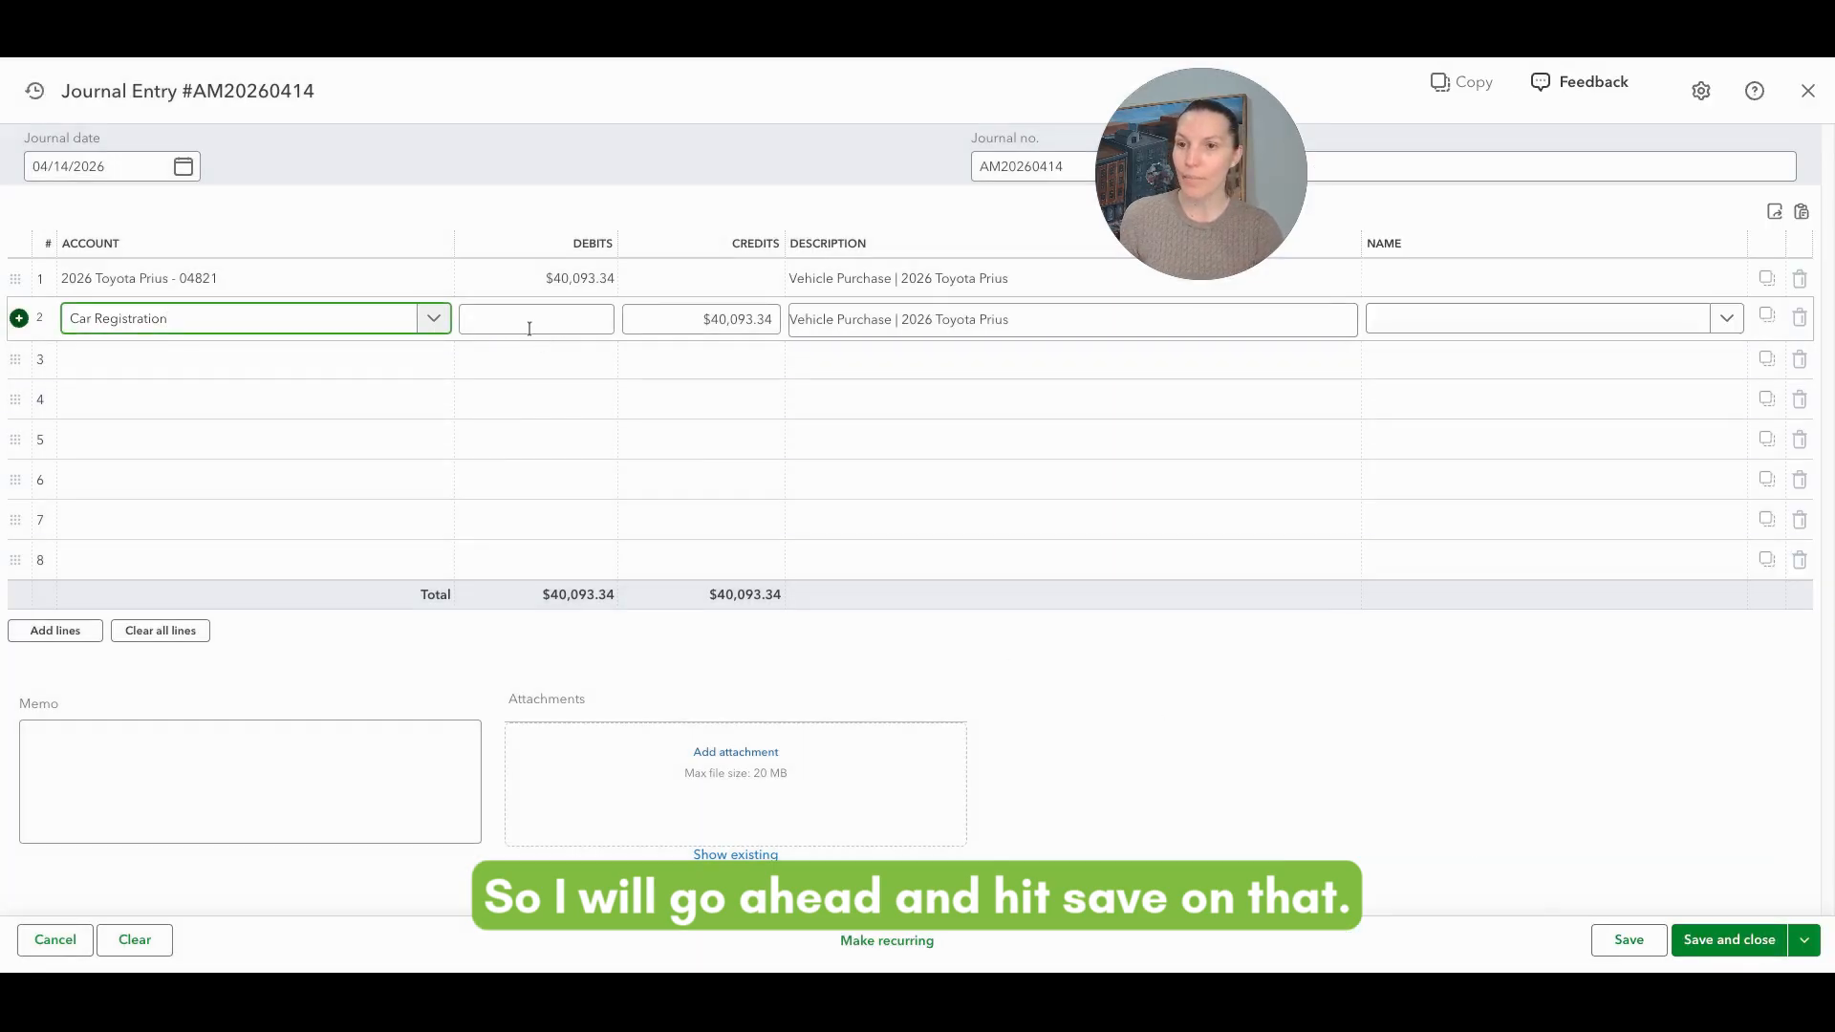
Enter a debit of 640 for Car Registration on the second journal line.
{"action": "left_click", "coordinate": [529, 328]}
{"action": "type", "text": "60"}
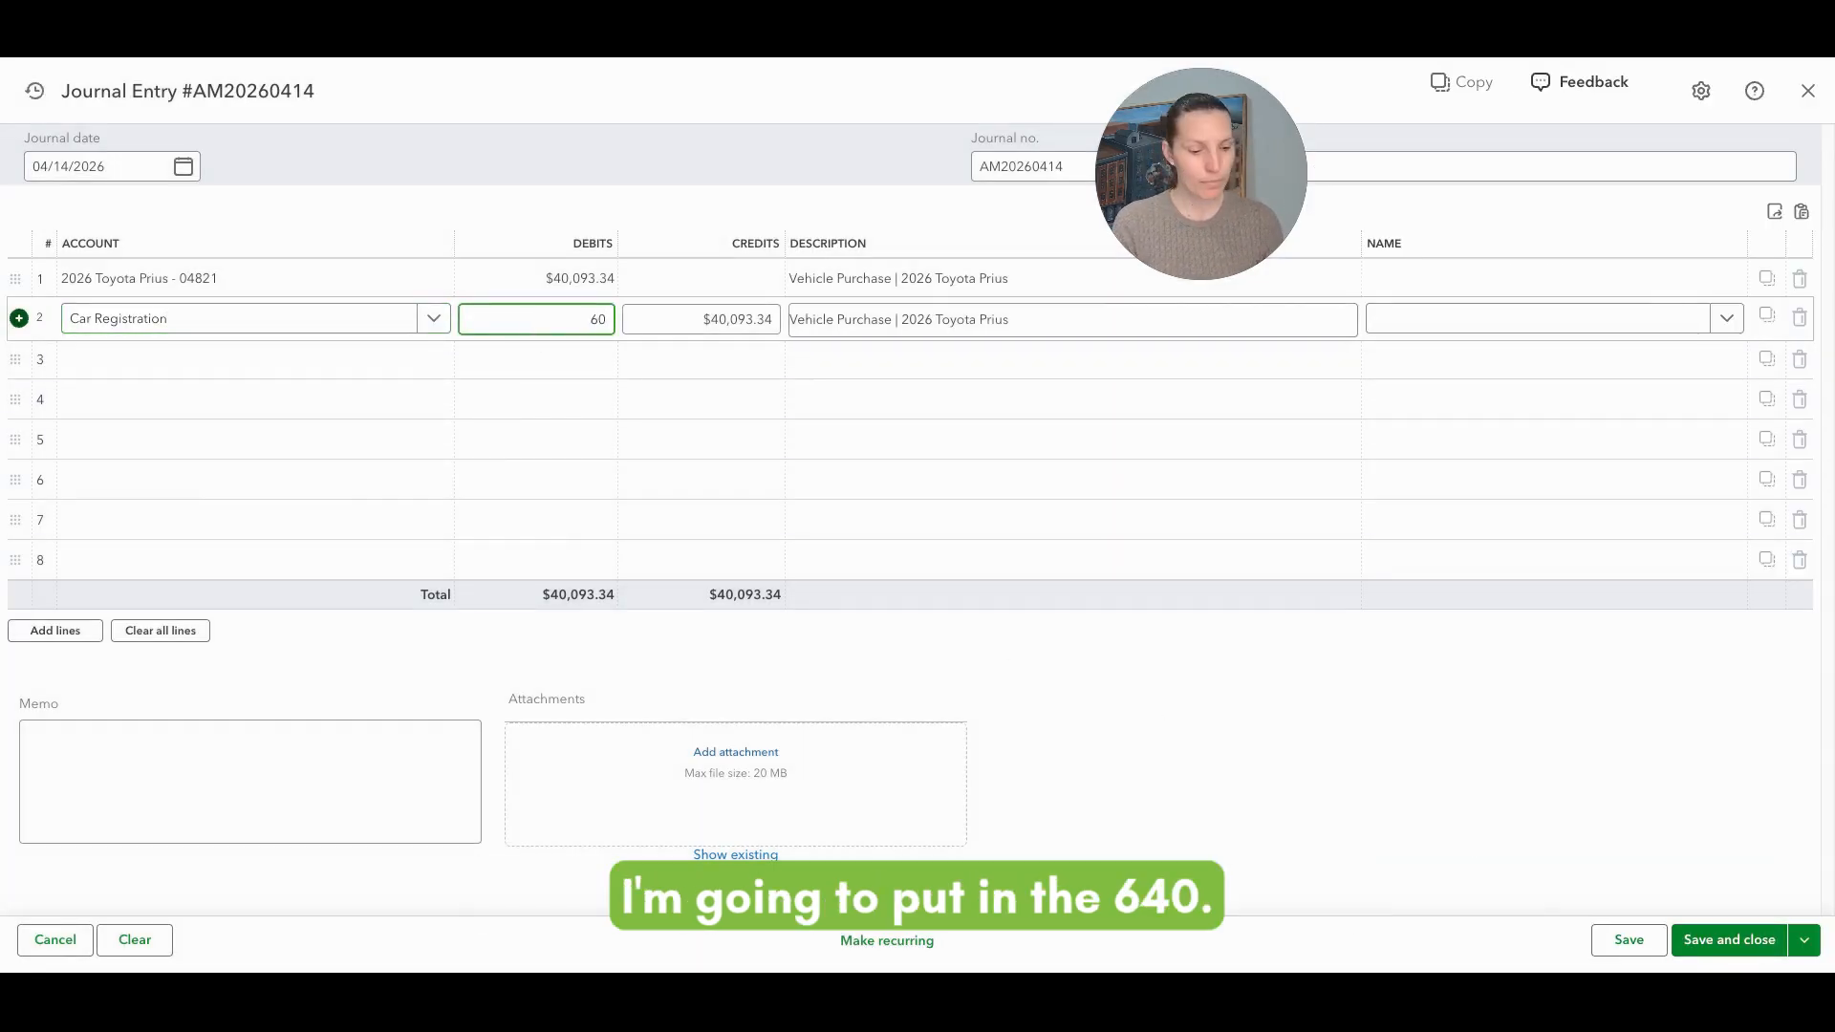
{"action": "key", "text": "BackSpace"}
{"action": "type", "text": "40"}
{"action": "key", "text": "Tab"}
{"action": "key", "text": "Tab"}
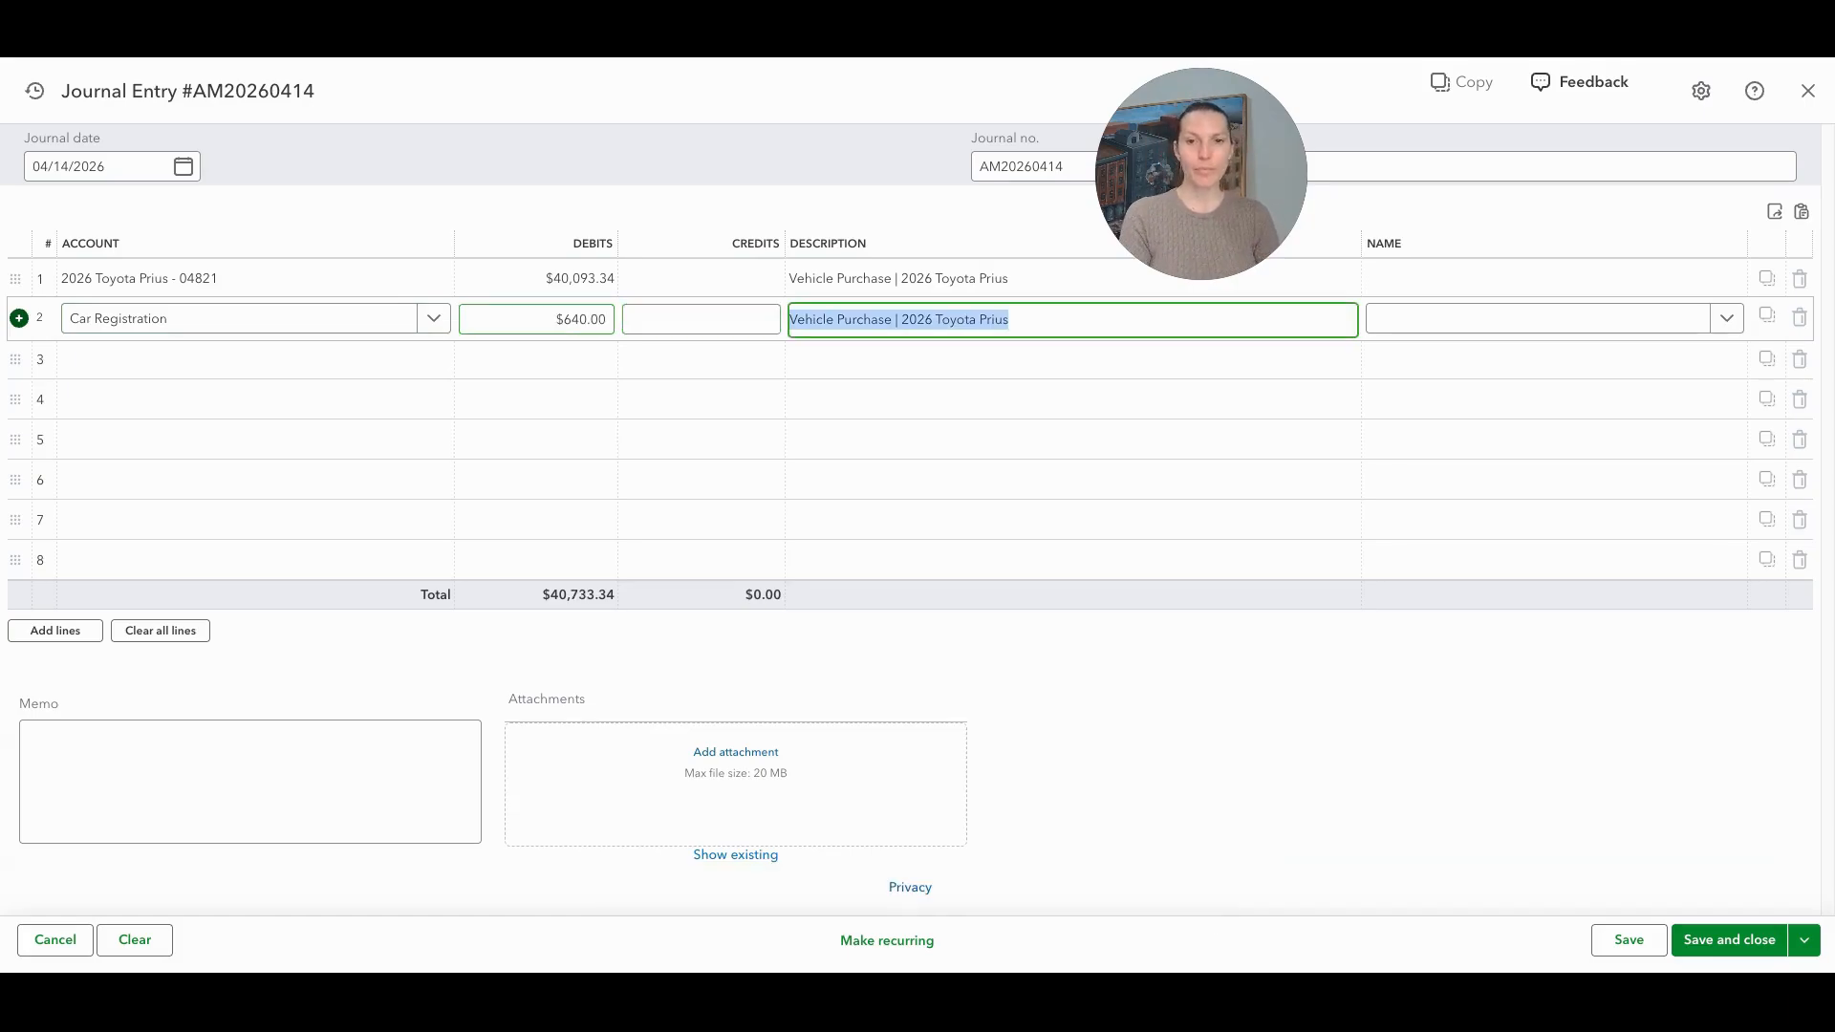
{"action": "key", "text": "Tab"}
{"action": "key", "text": "Tab"}
{"action": "key", "text": "Tab"}
{"action": "key", "text": "Tab"}
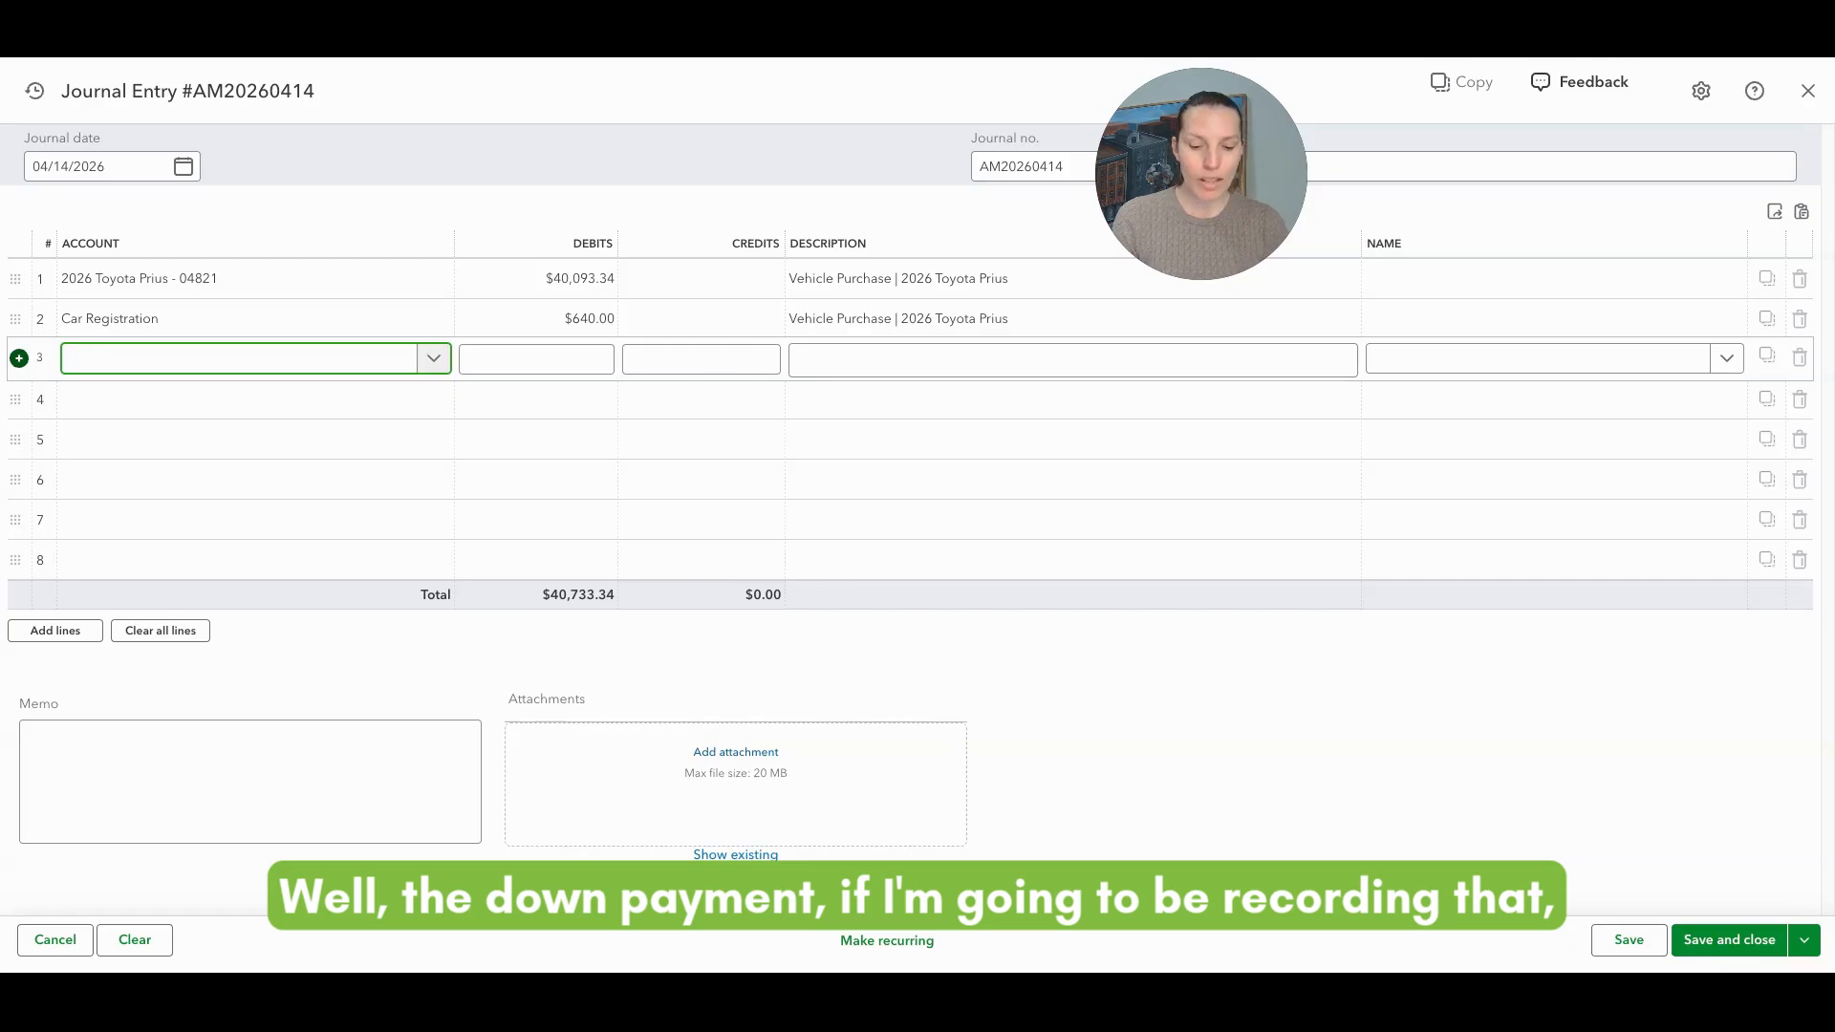
Assign the Business Checking Account to the third journal line and set its credit to 10,000.
{"action": "left_click", "coordinate": [446, 371]}
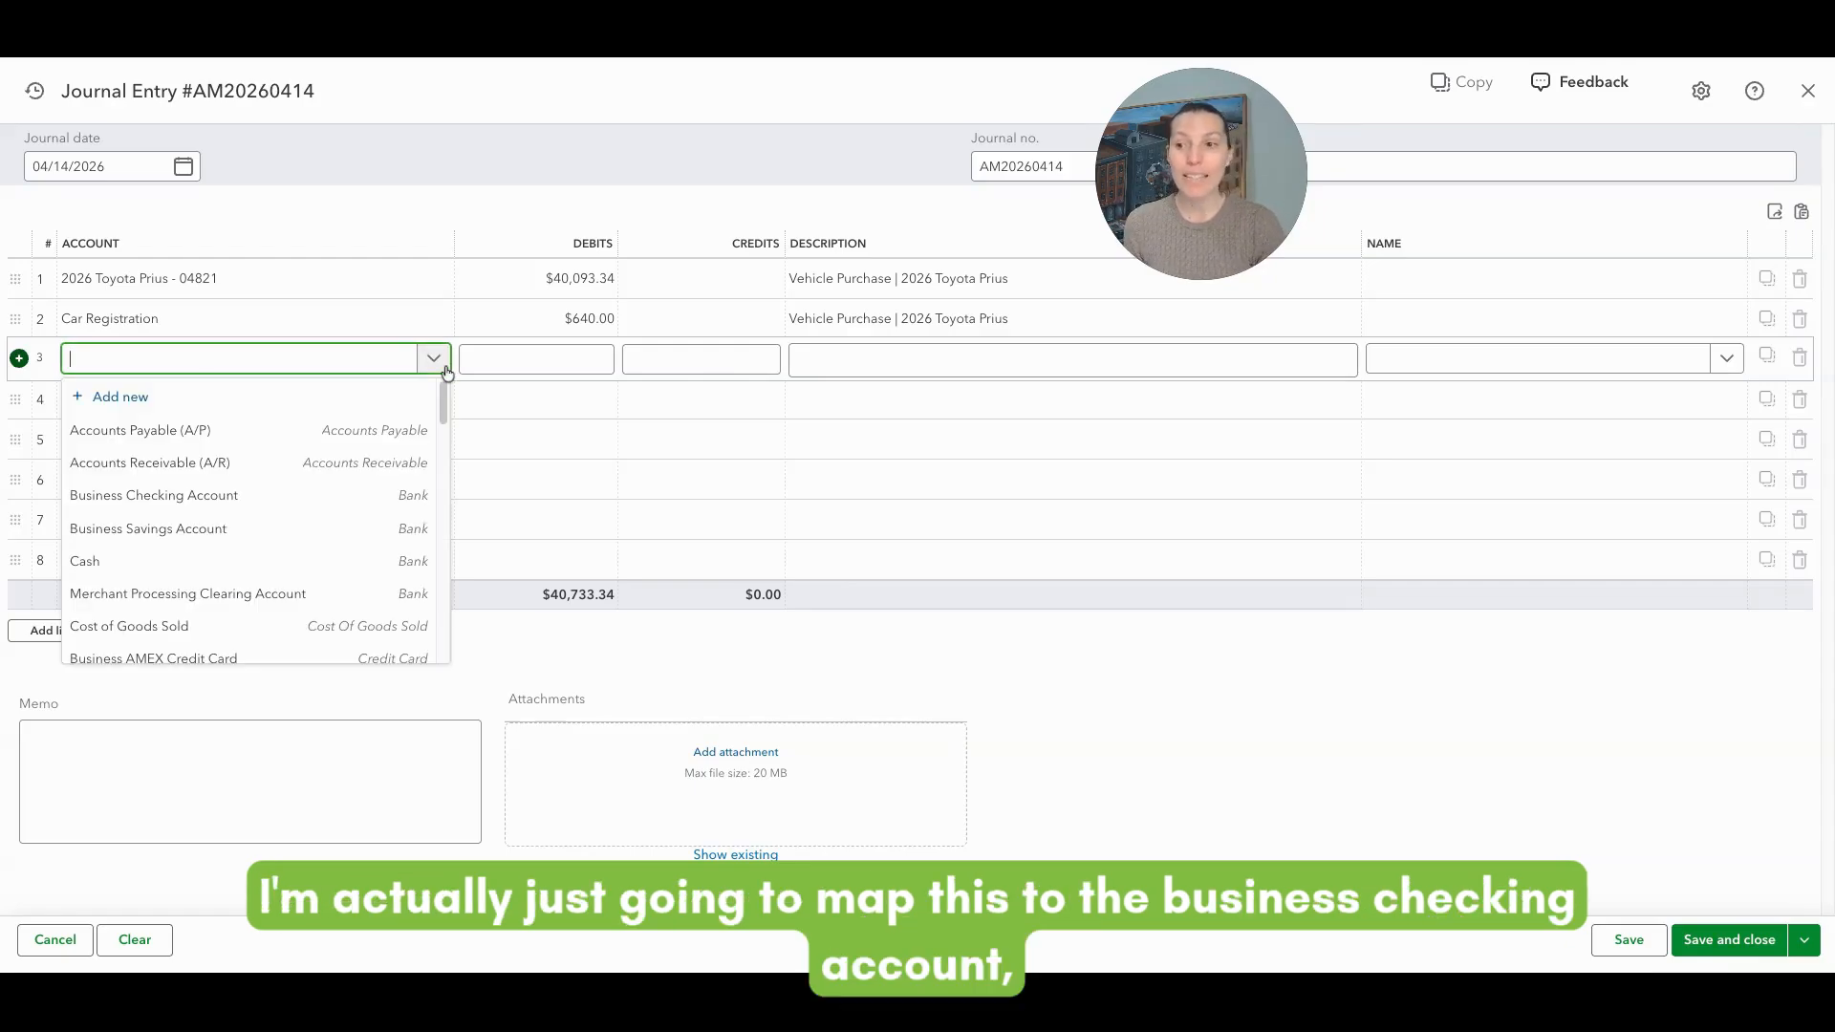
{"action": "scroll", "coordinate": [327, 535], "scroll_direction": "down", "scroll_amount": 2}
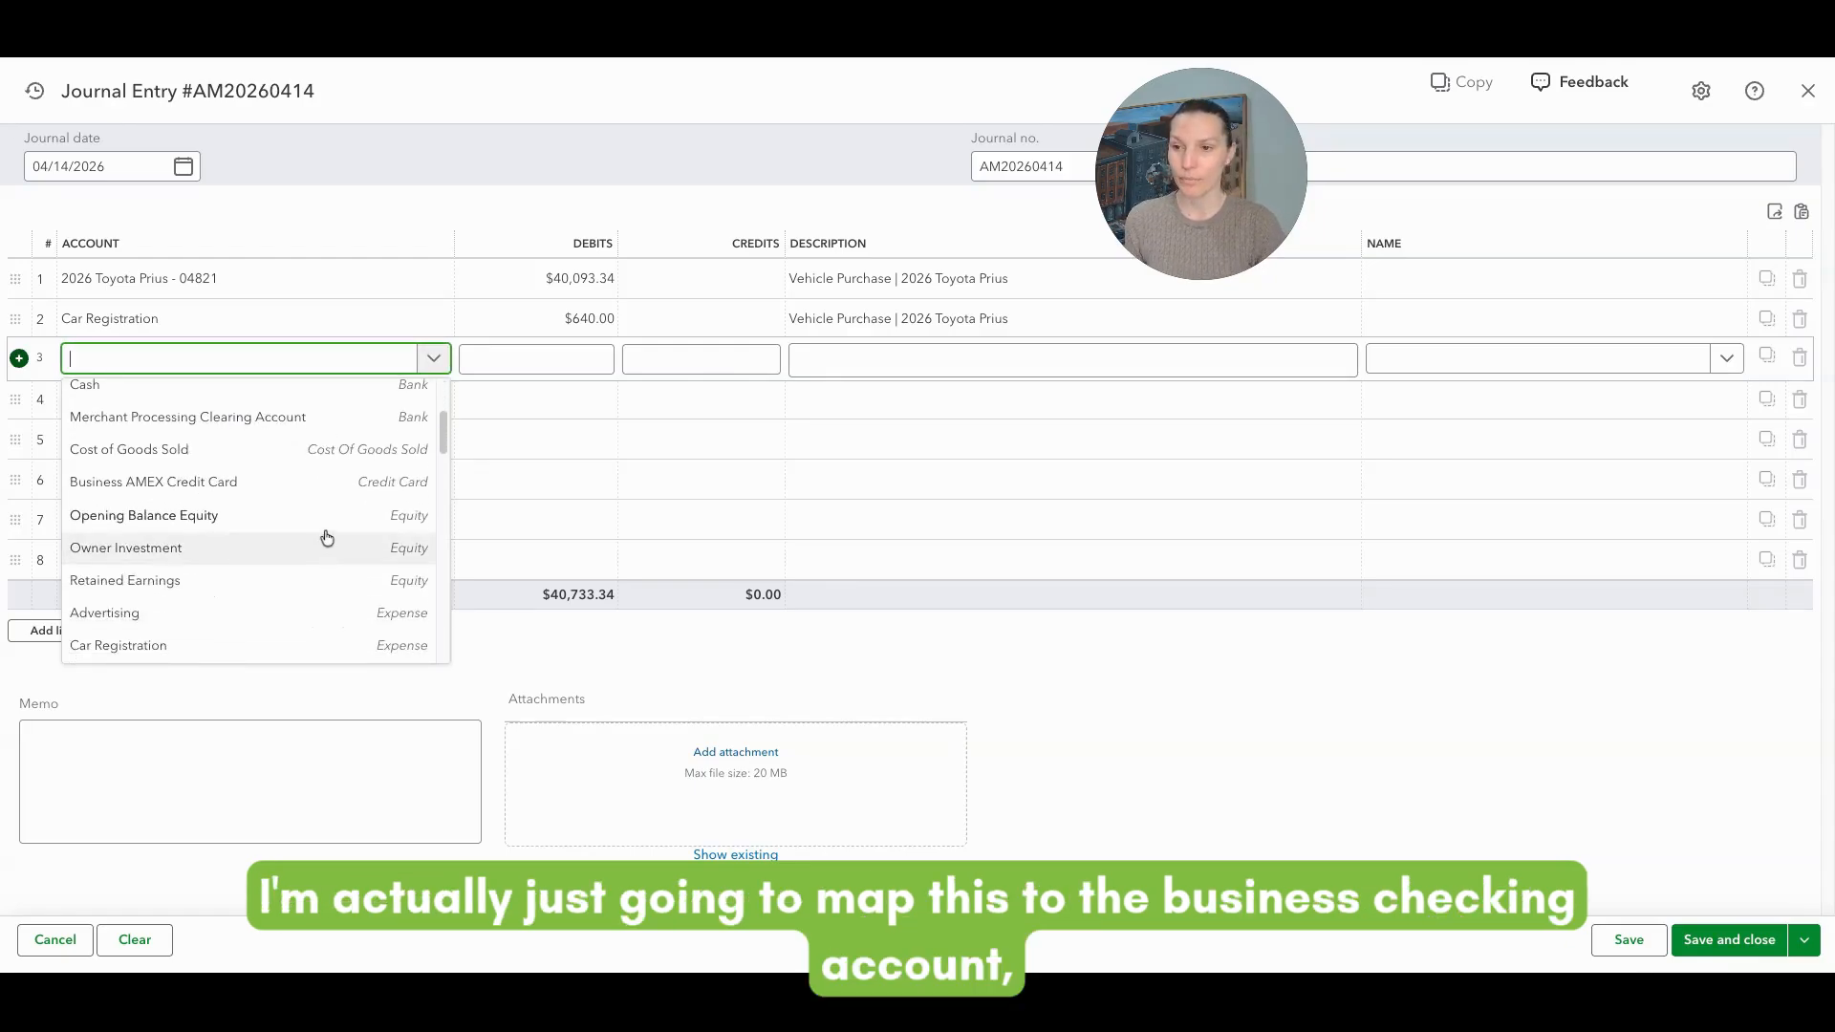
{"action": "scroll", "coordinate": [319, 471], "scroll_direction": "up", "scroll_amount": 2}
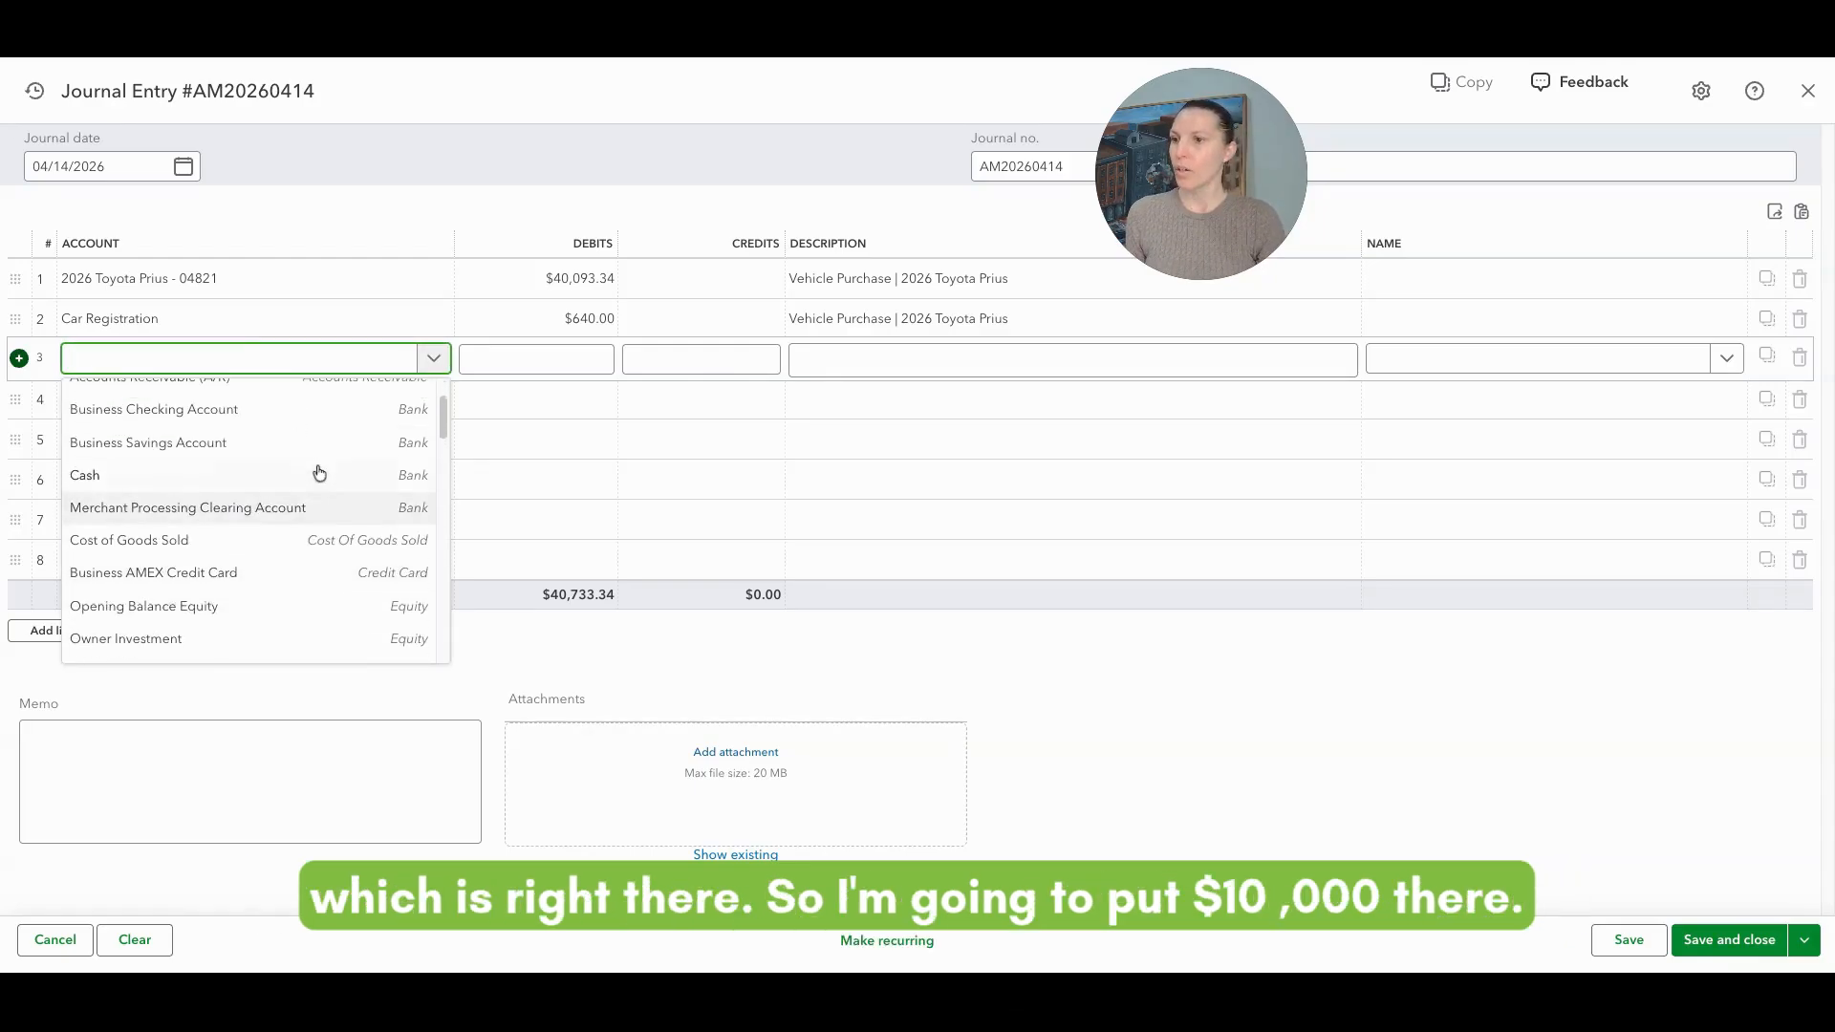
{"action": "left_click", "coordinate": [309, 411]}
{"action": "left_click", "coordinate": [692, 361]}
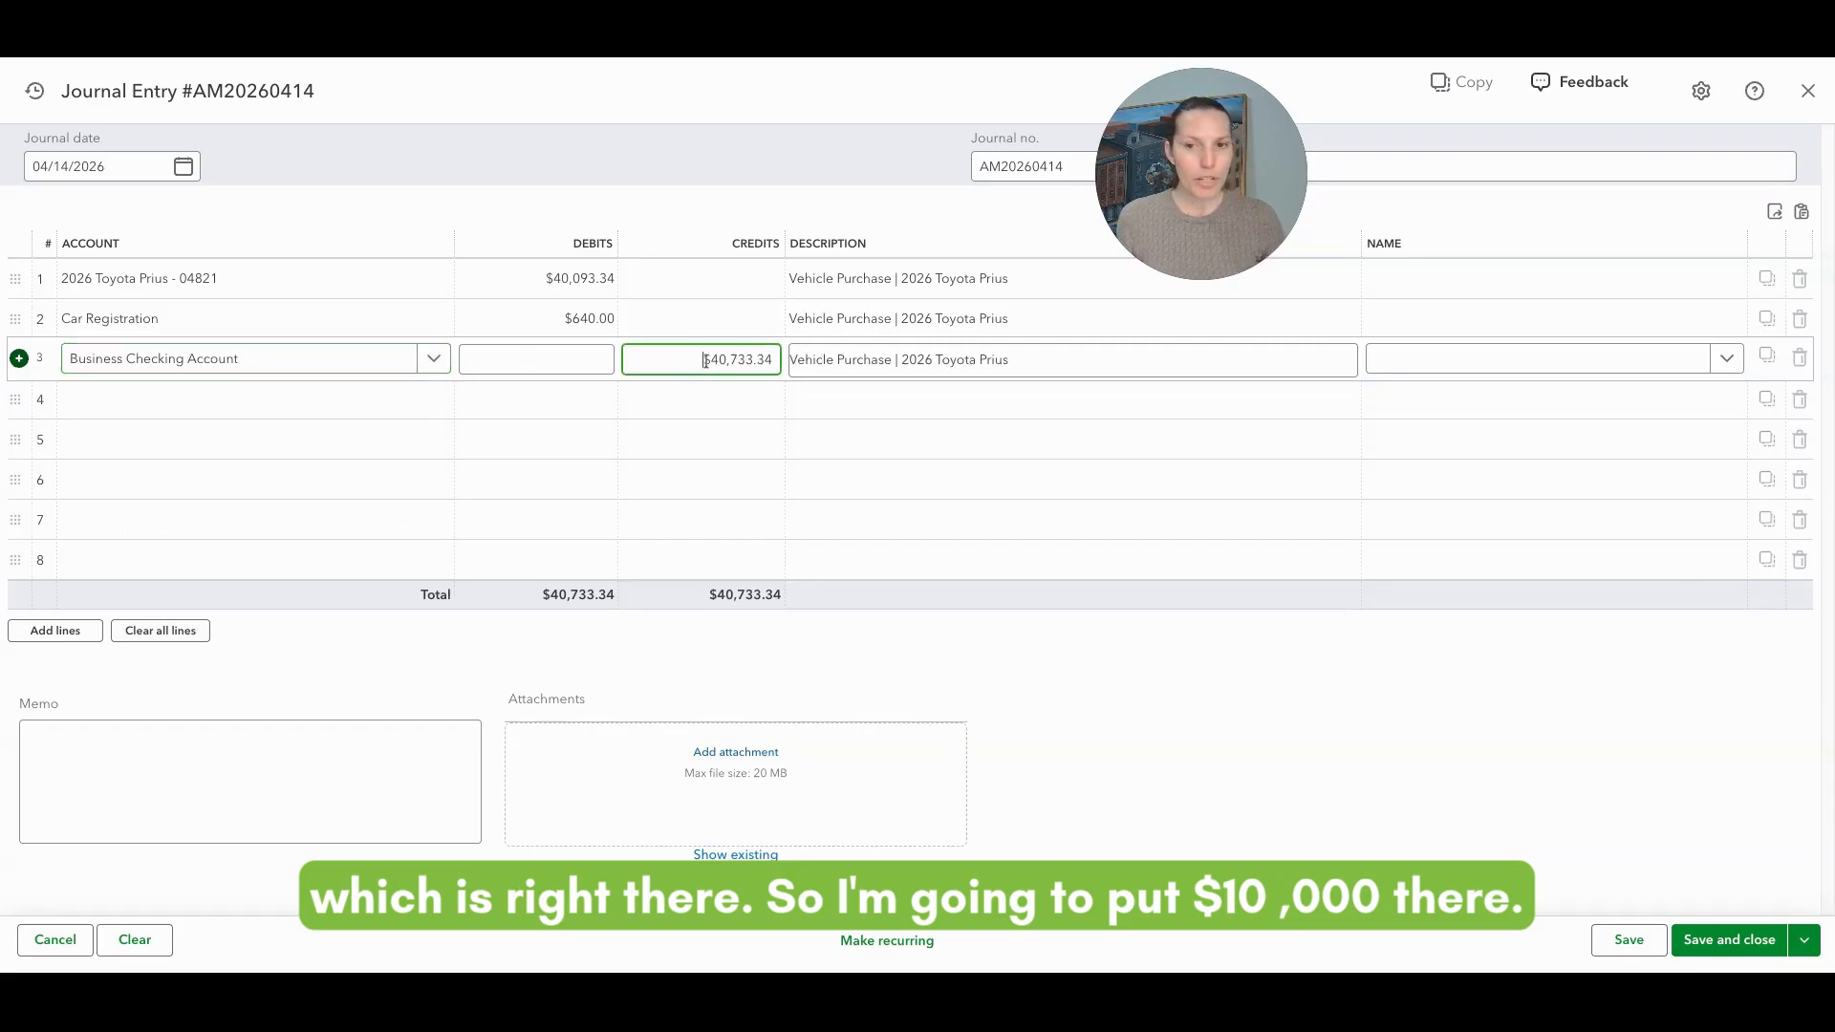
{"action": "left_click_drag", "start_coordinate": [705, 361], "coordinate": [801, 361]}
{"action": "type", "text": "10000"}
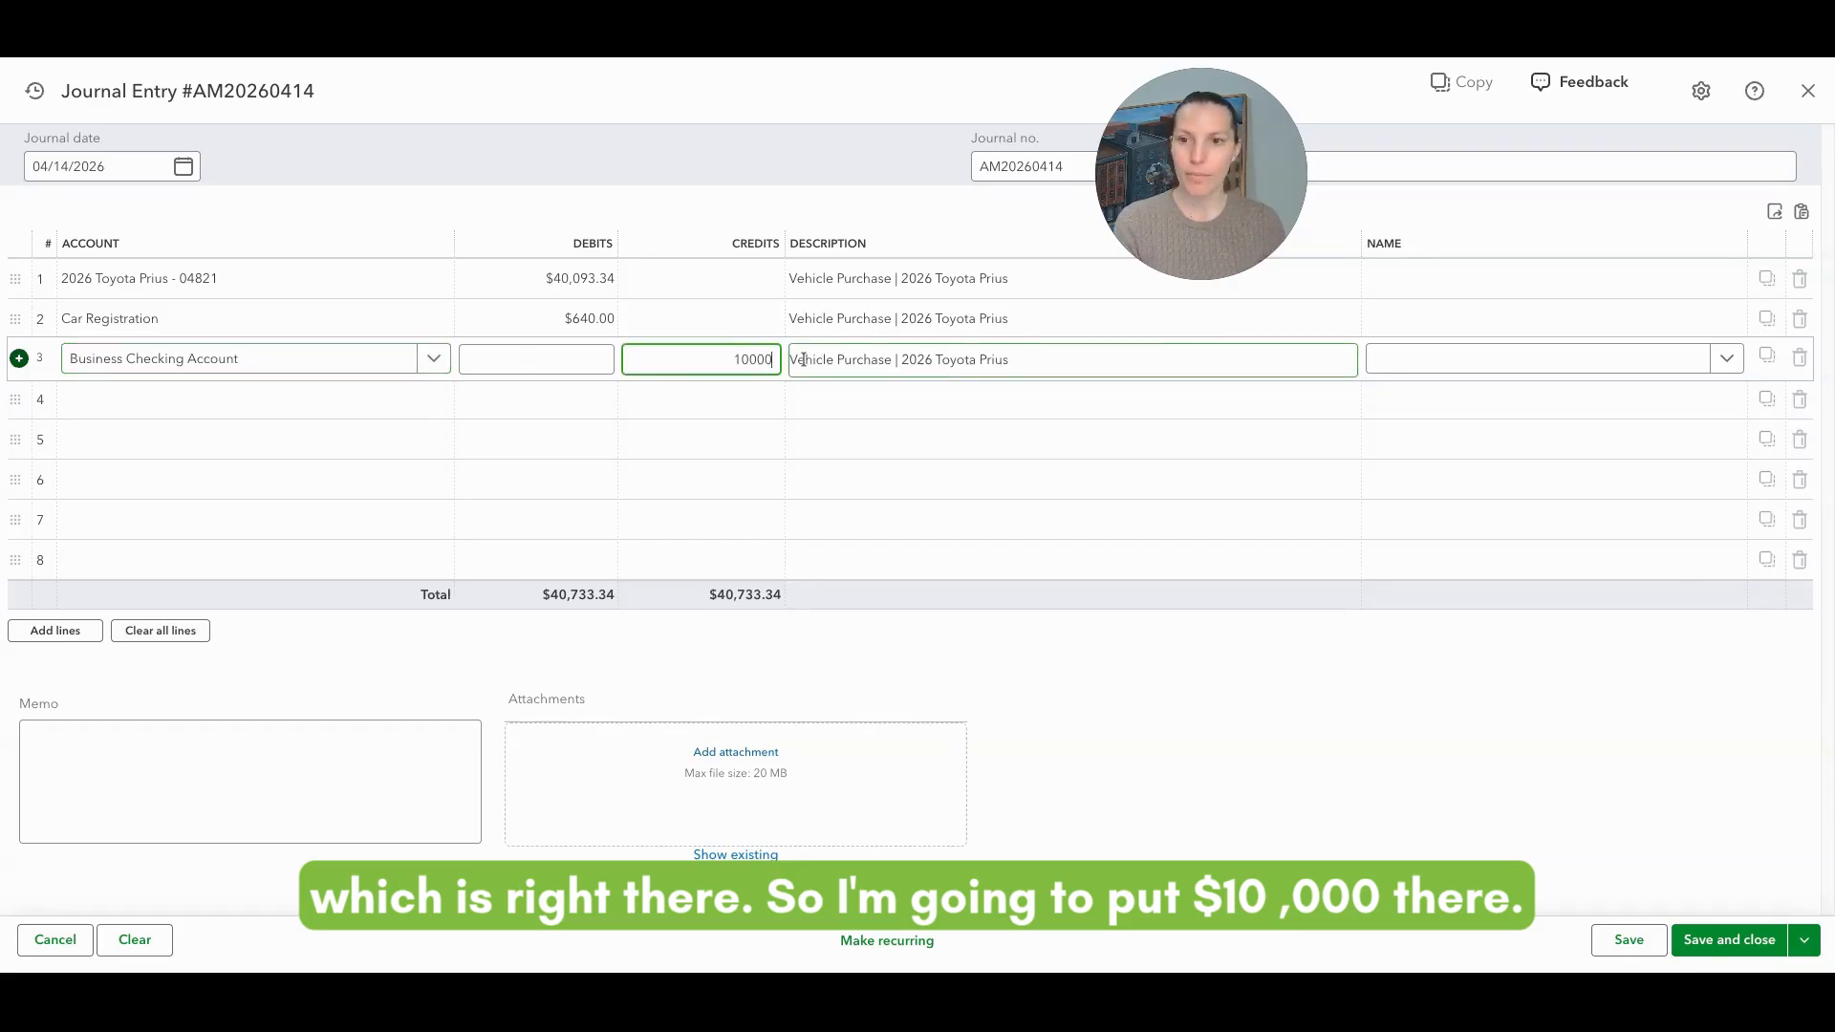
{"action": "key", "text": "Tab"}
{"action": "key", "text": "Tab"}
{"action": "key", "text": "Tab"}
{"action": "key", "text": "Tab"}
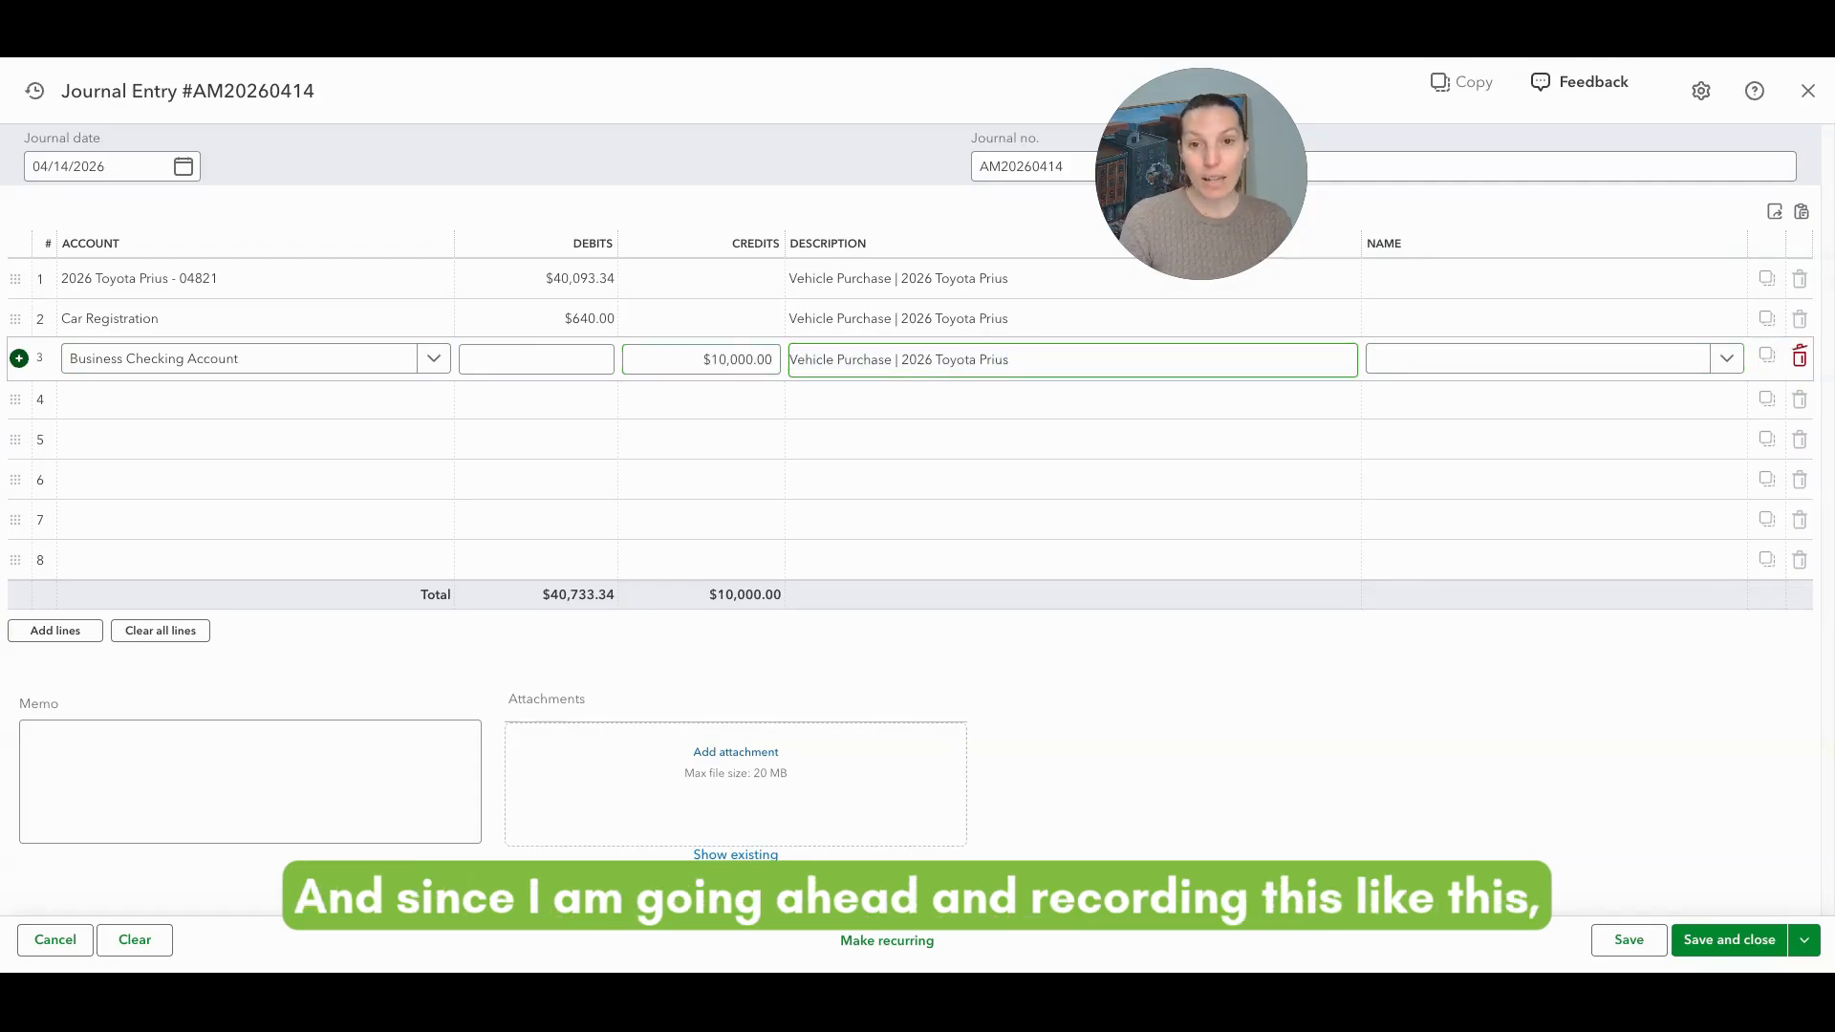
{"action": "key", "text": "Tab"}
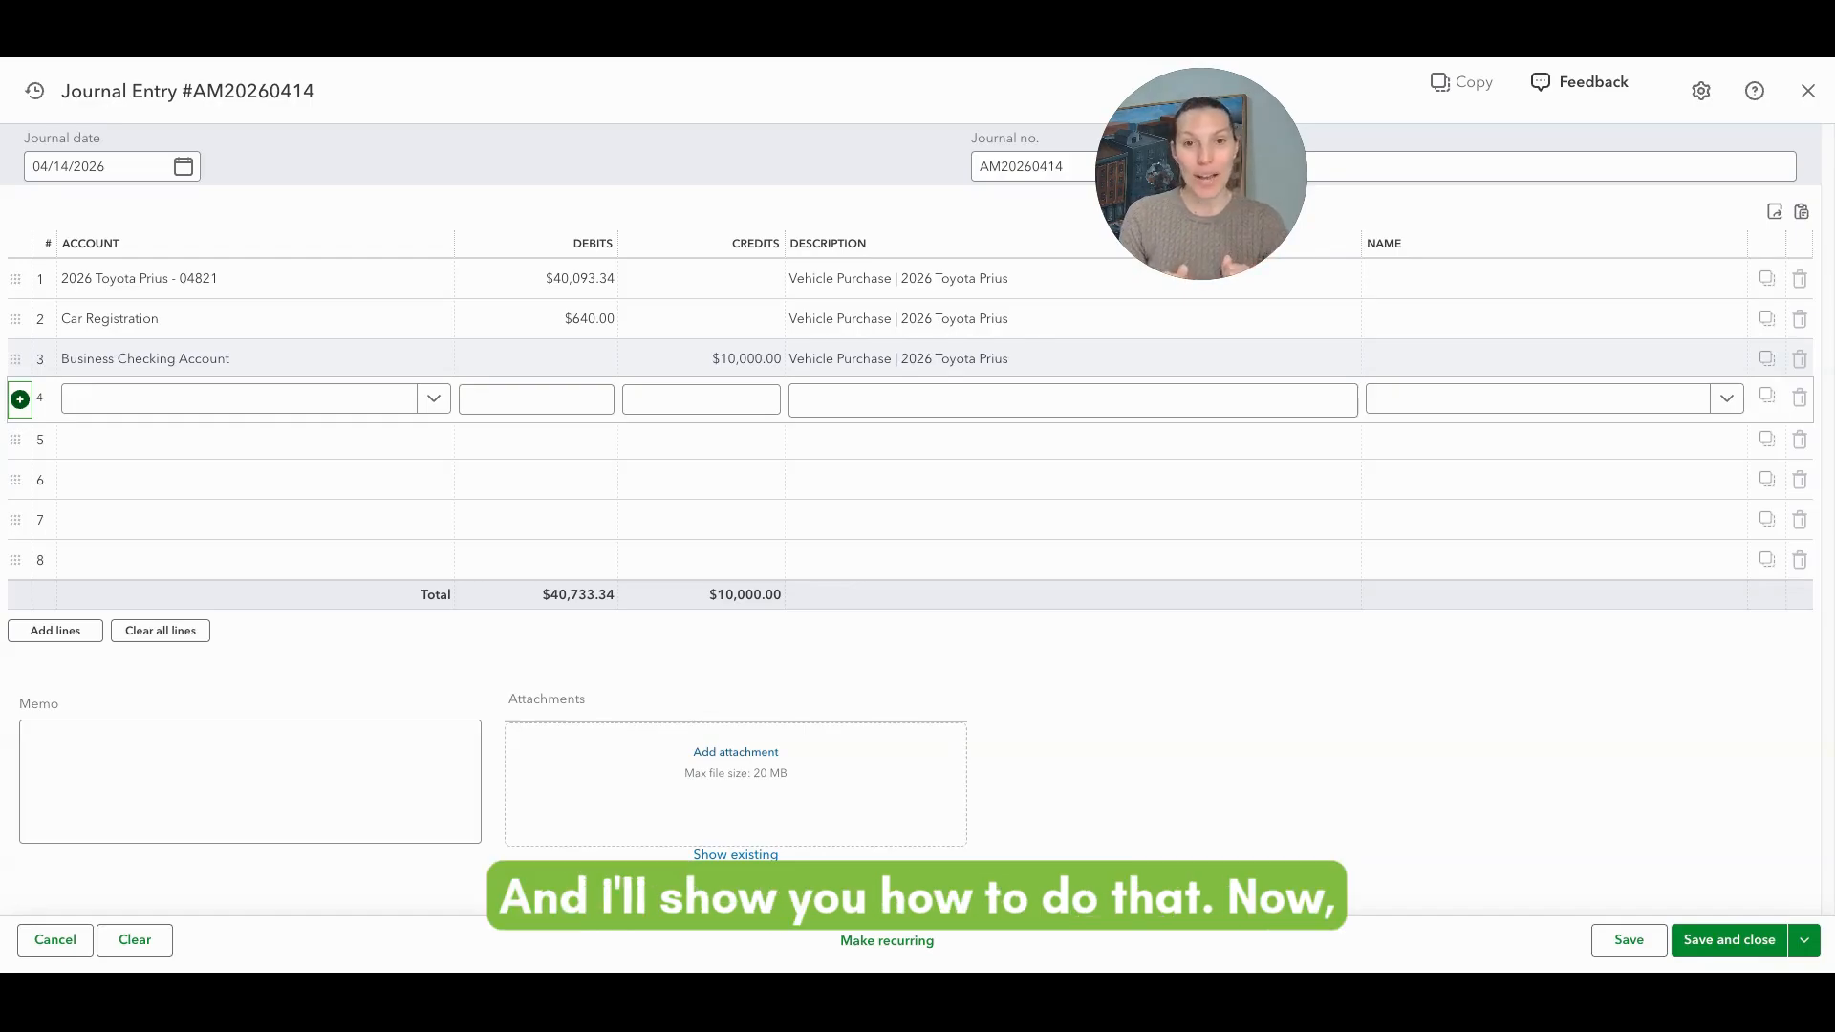
Start adding a new account from the fourth journal line and name it "2026 Toyota Prius Loan - Evergreen Toyota Financial".
{"action": "left_click", "coordinate": [402, 402]}
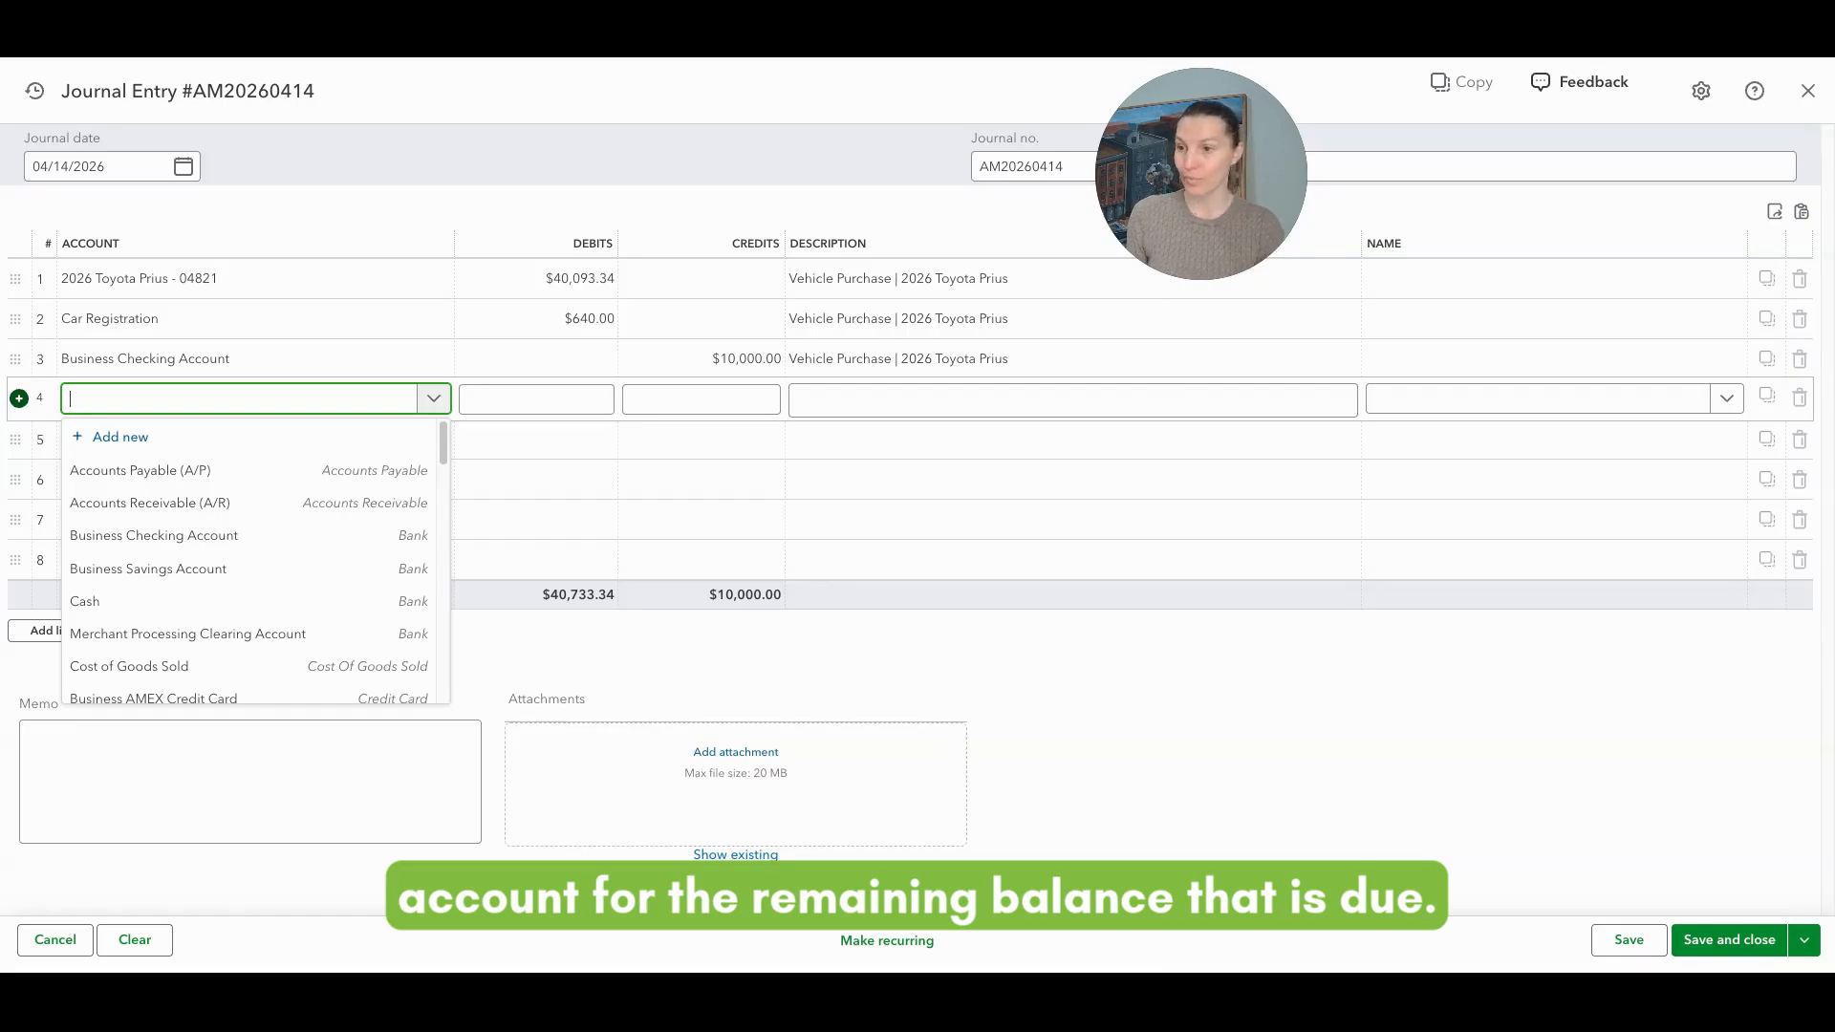
{"action": "left_click", "coordinate": [212, 437]}
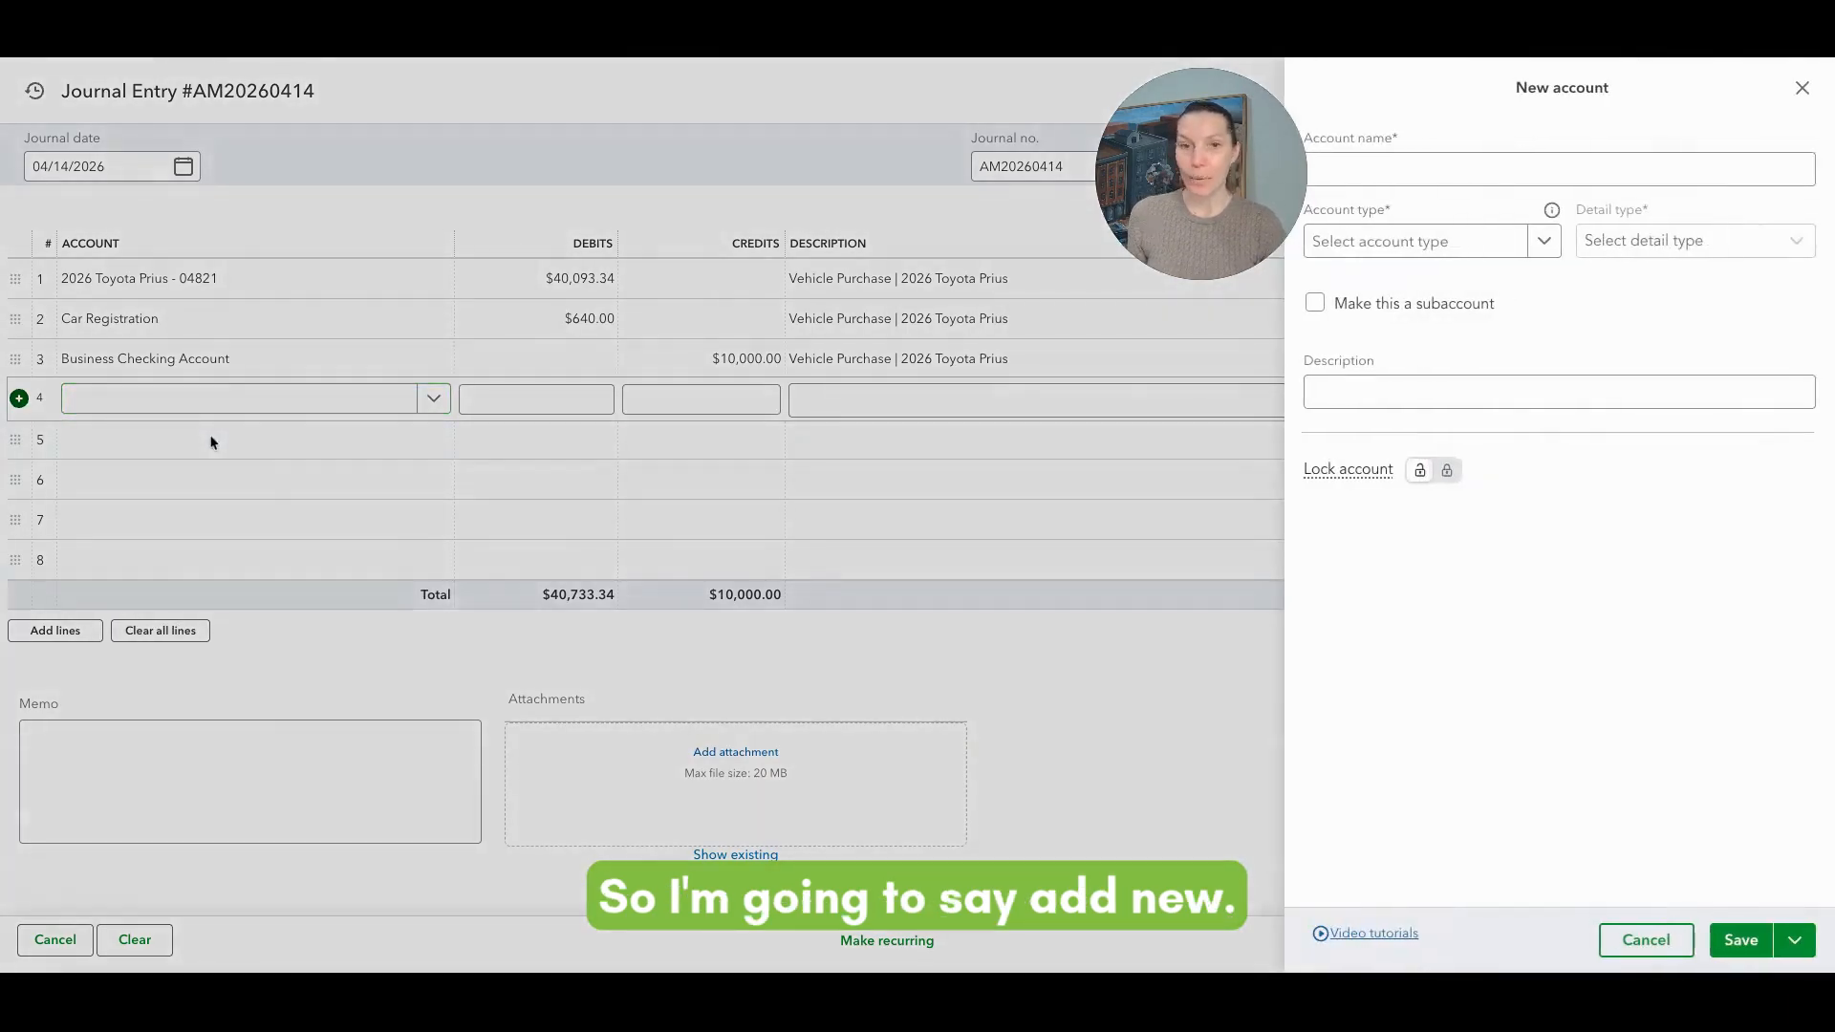
{"action": "left_click", "coordinate": [1490, 170]}
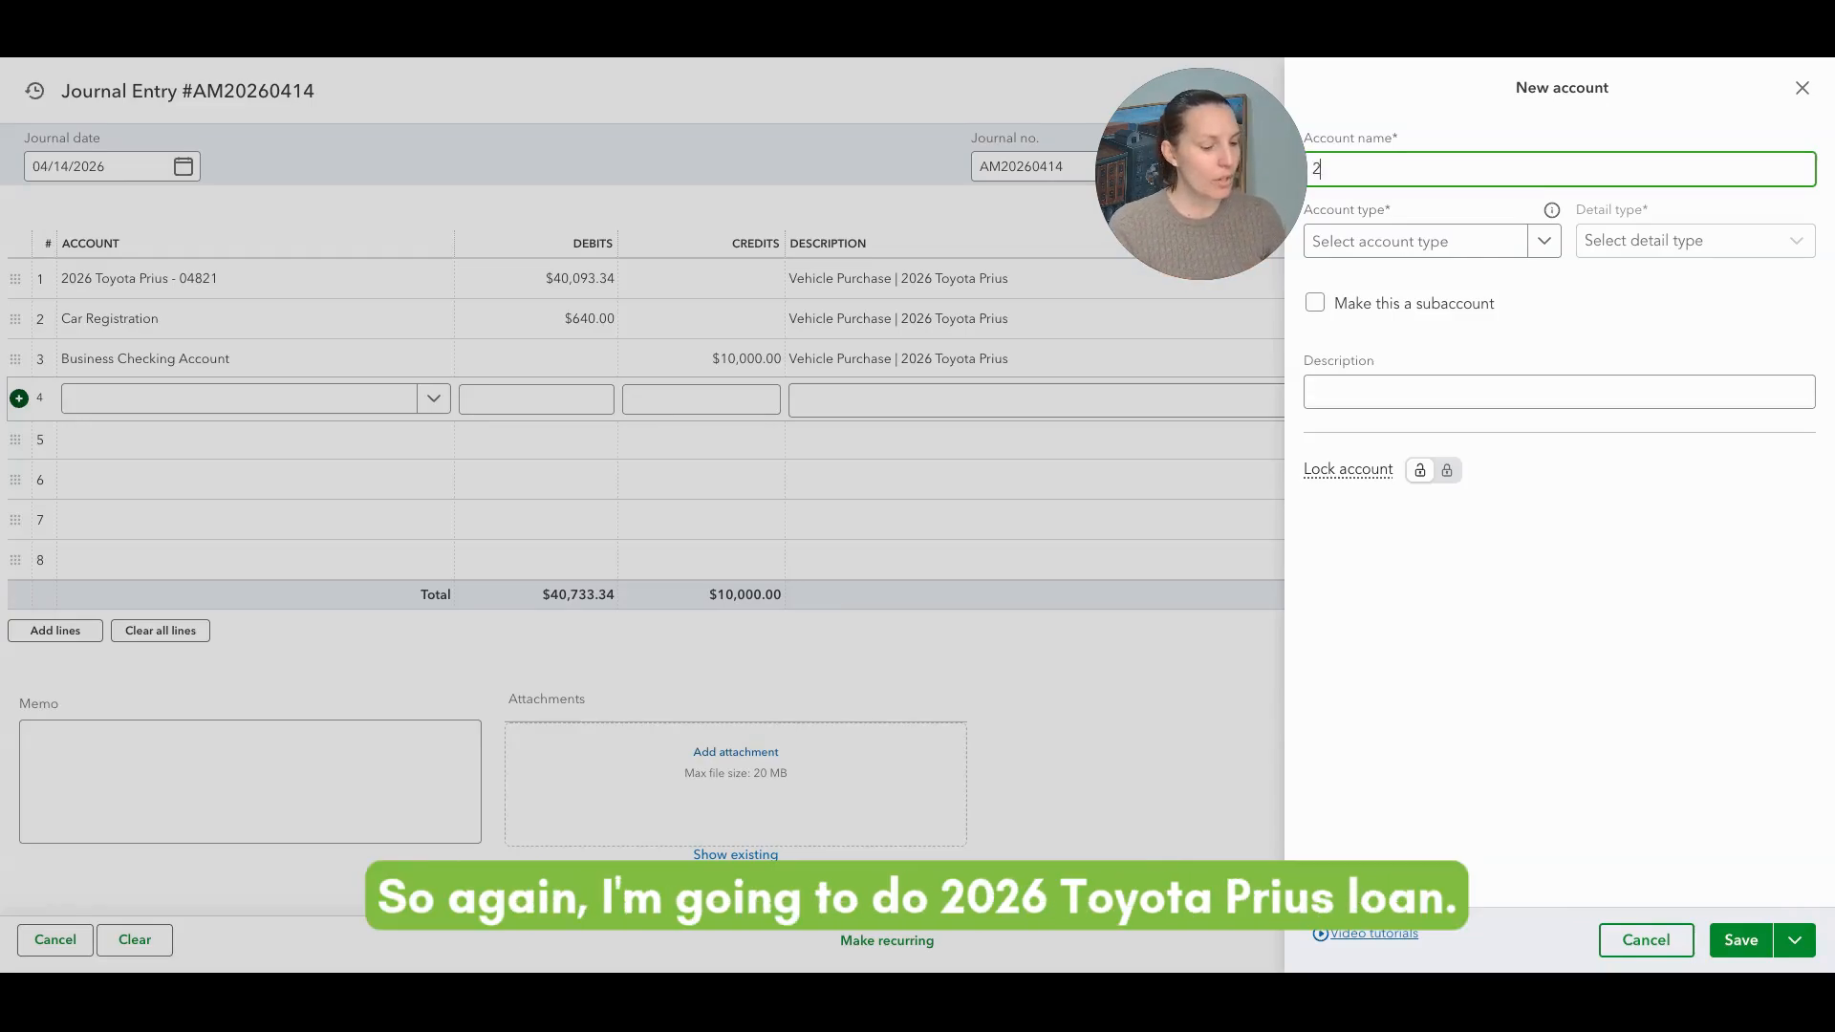
{"action": "type", "text": "2026 Toy"}
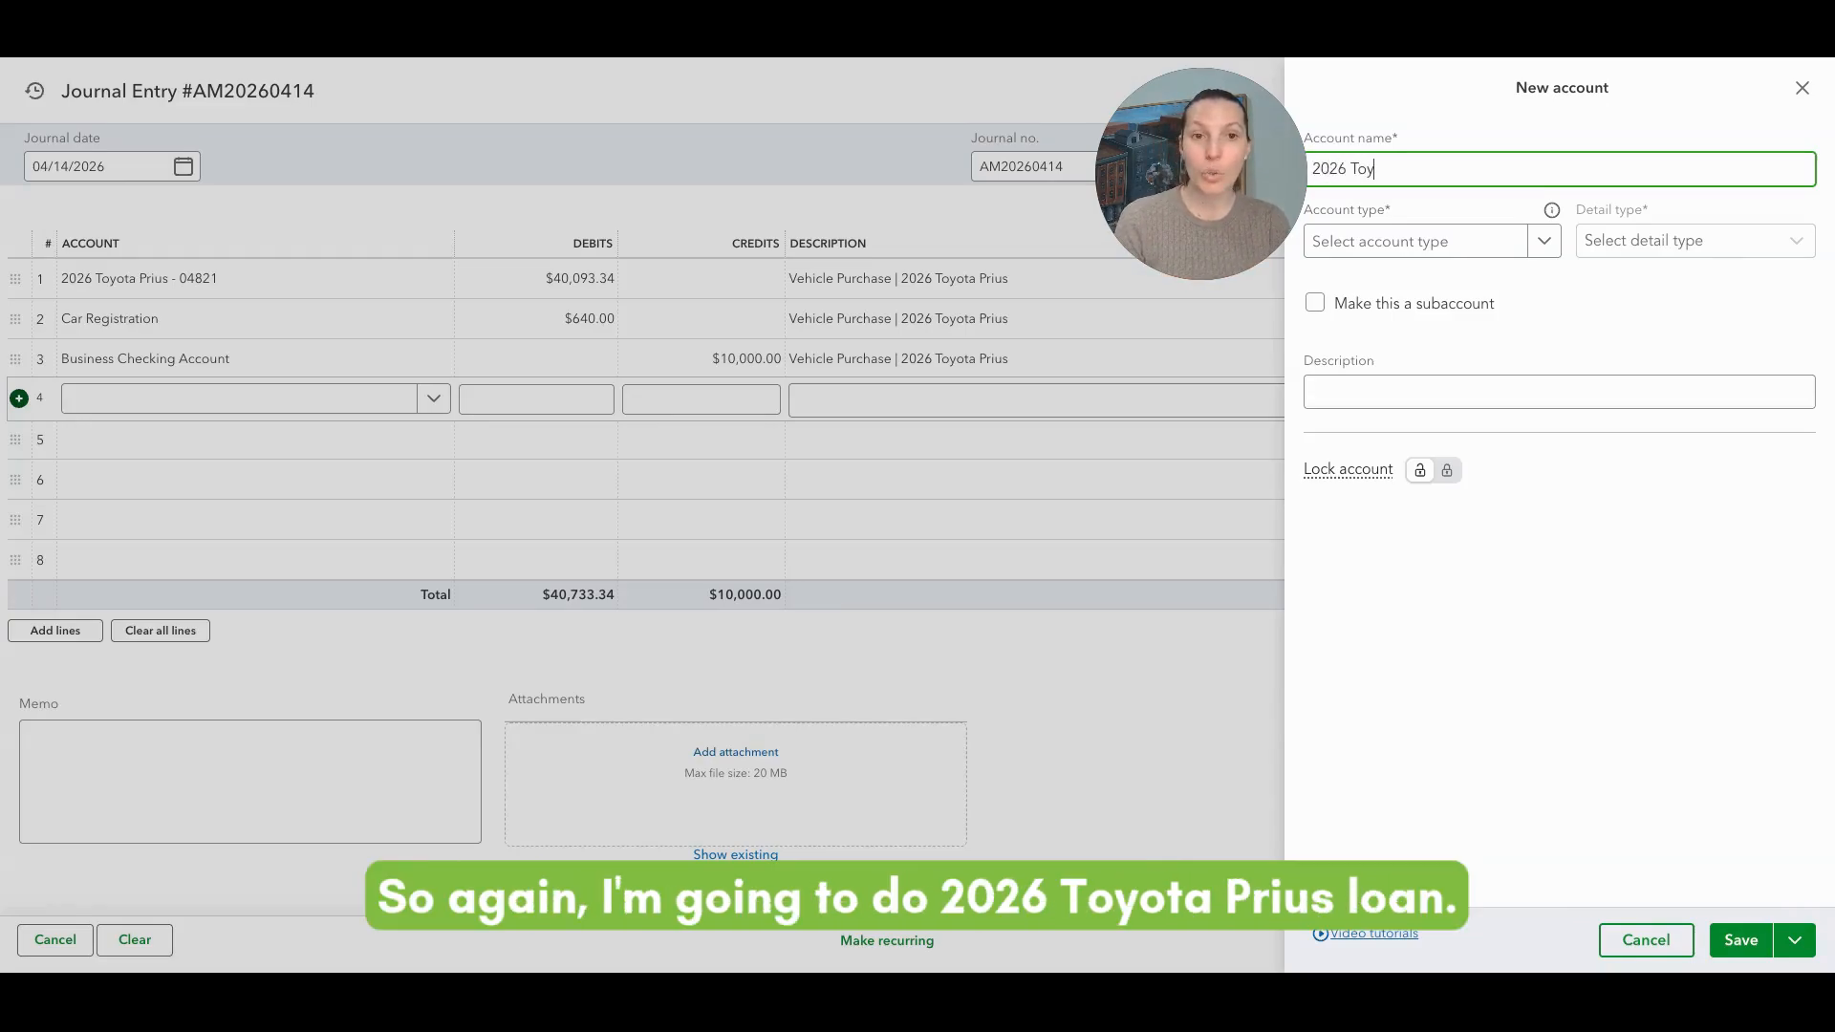
{"action": "type", "text": "ota P"}
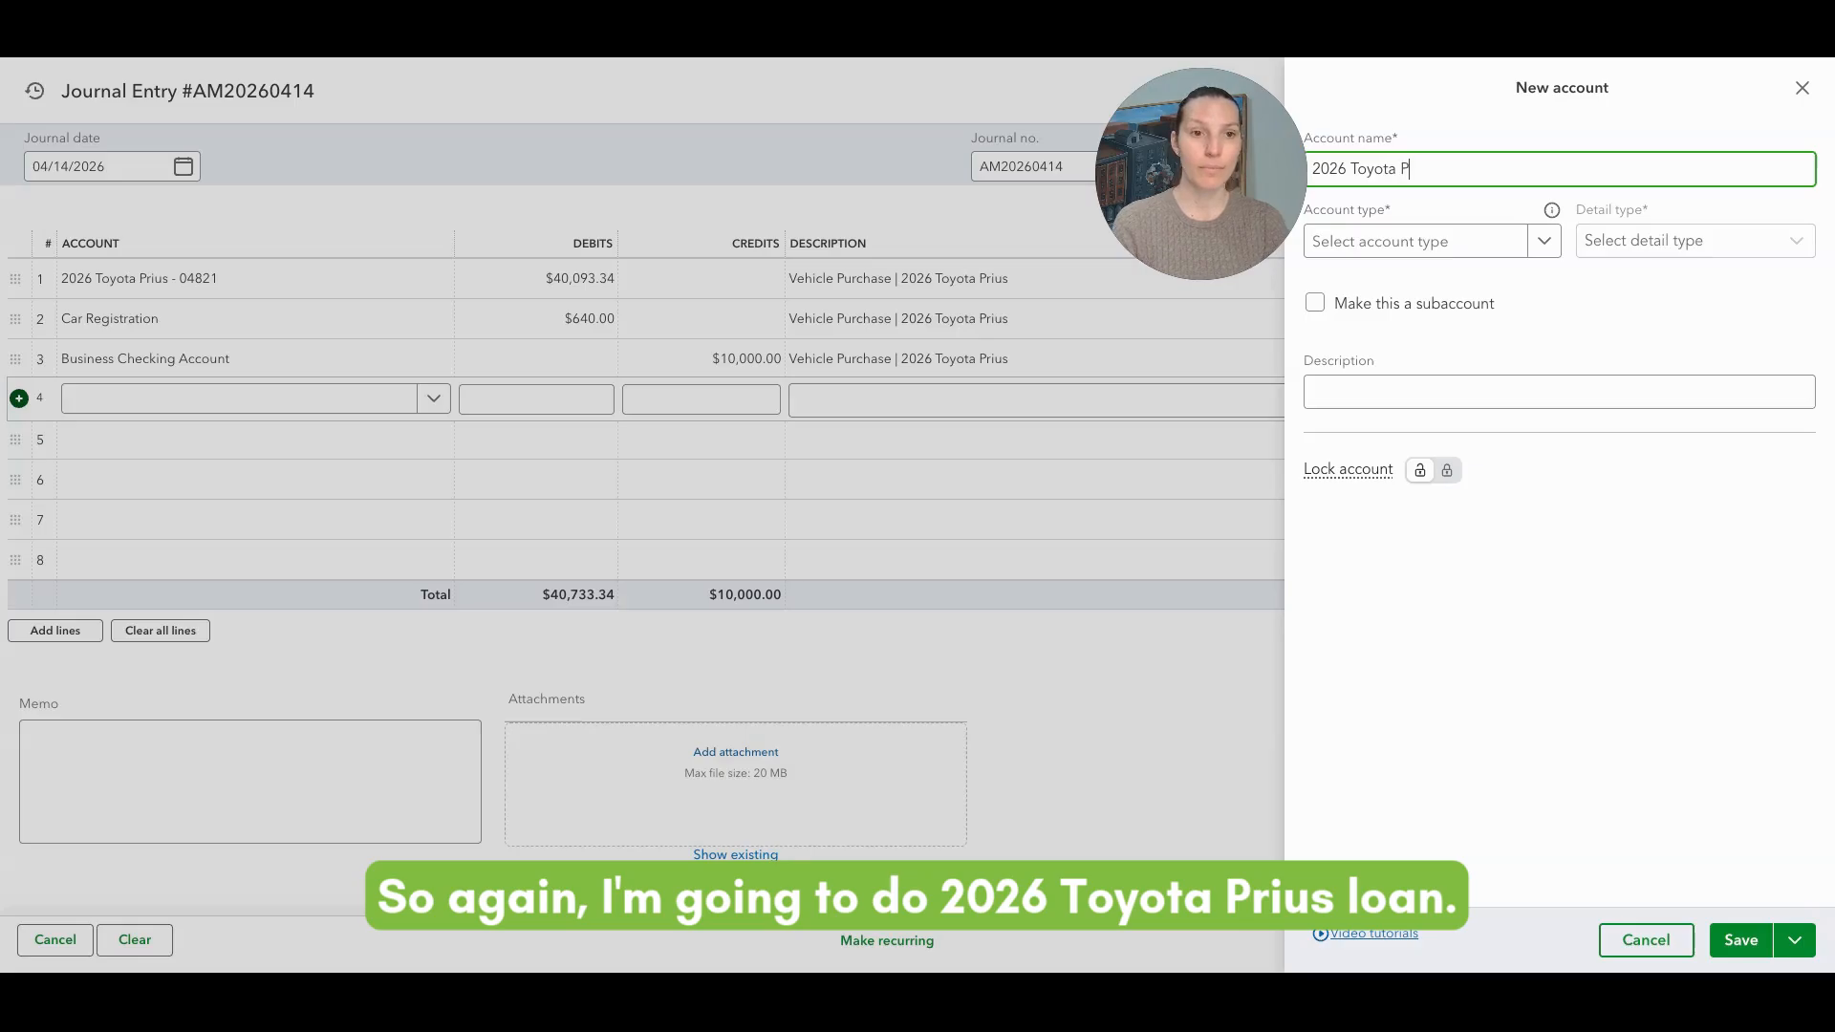
{"action": "type", "text": "rius Loan - "}
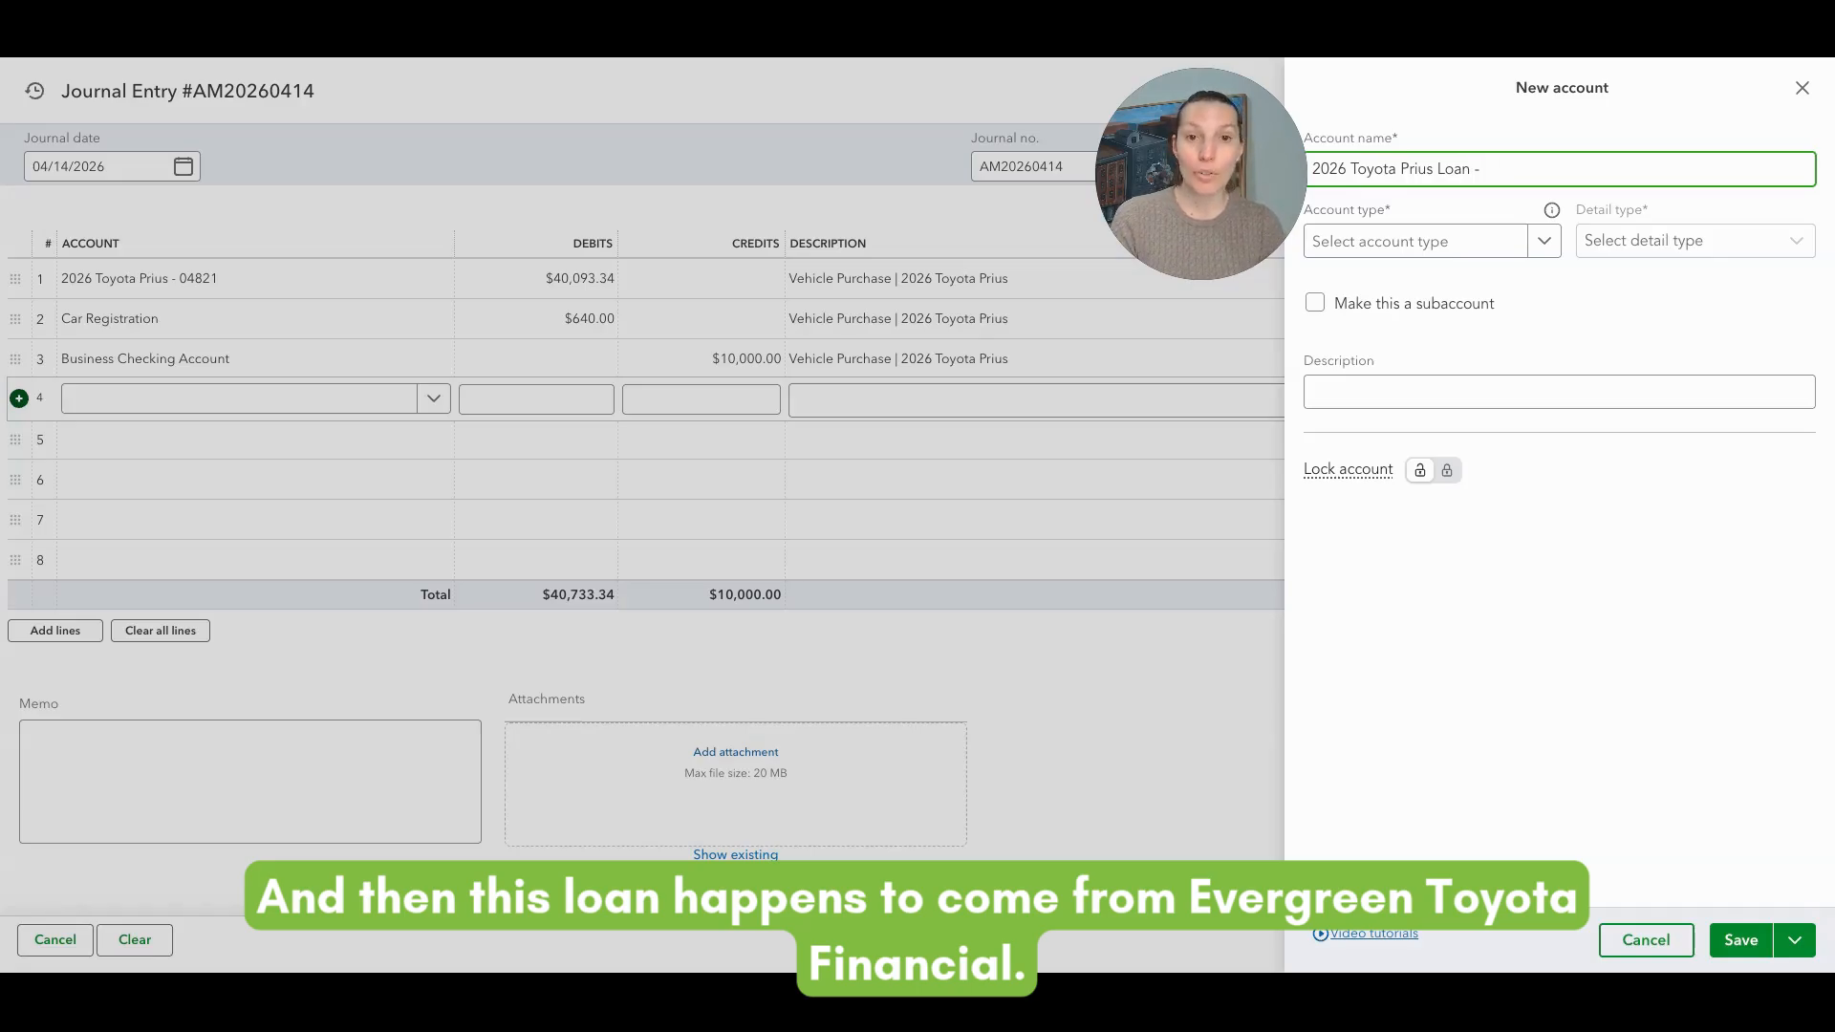
{"action": "type", "text": "Ever"}
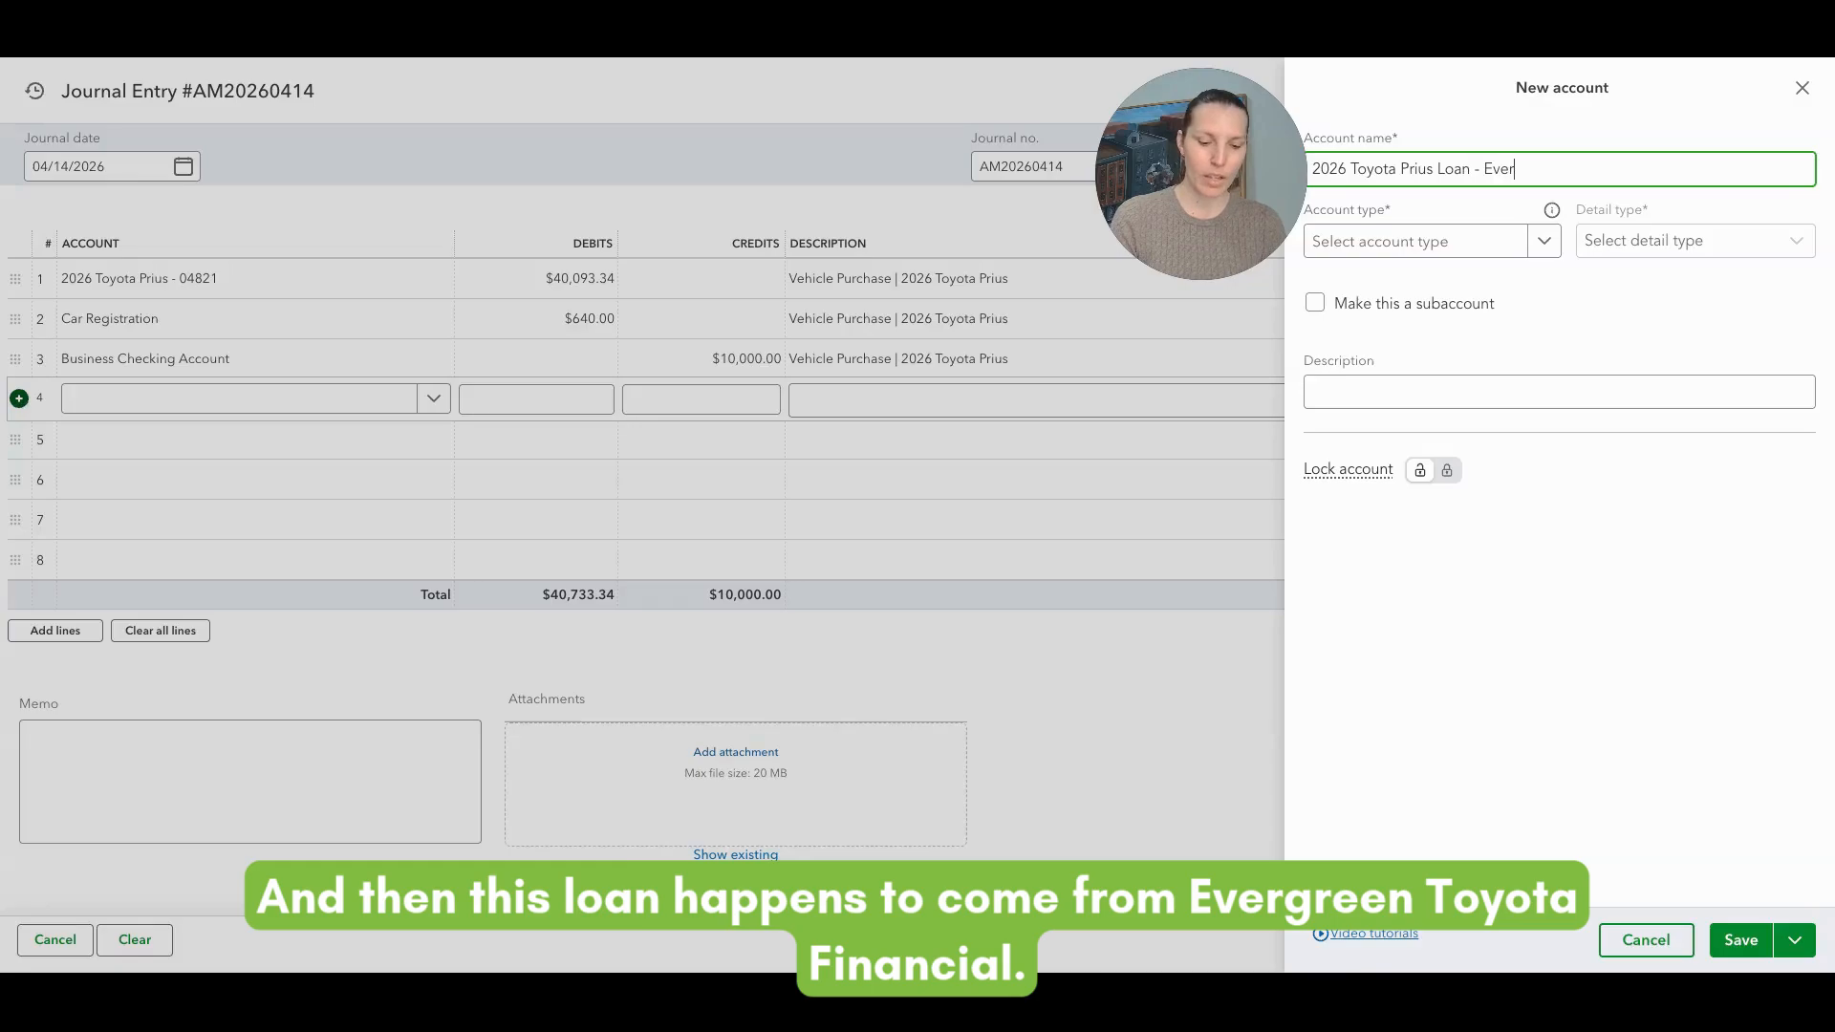
{"action": "type", "text": "green To"}
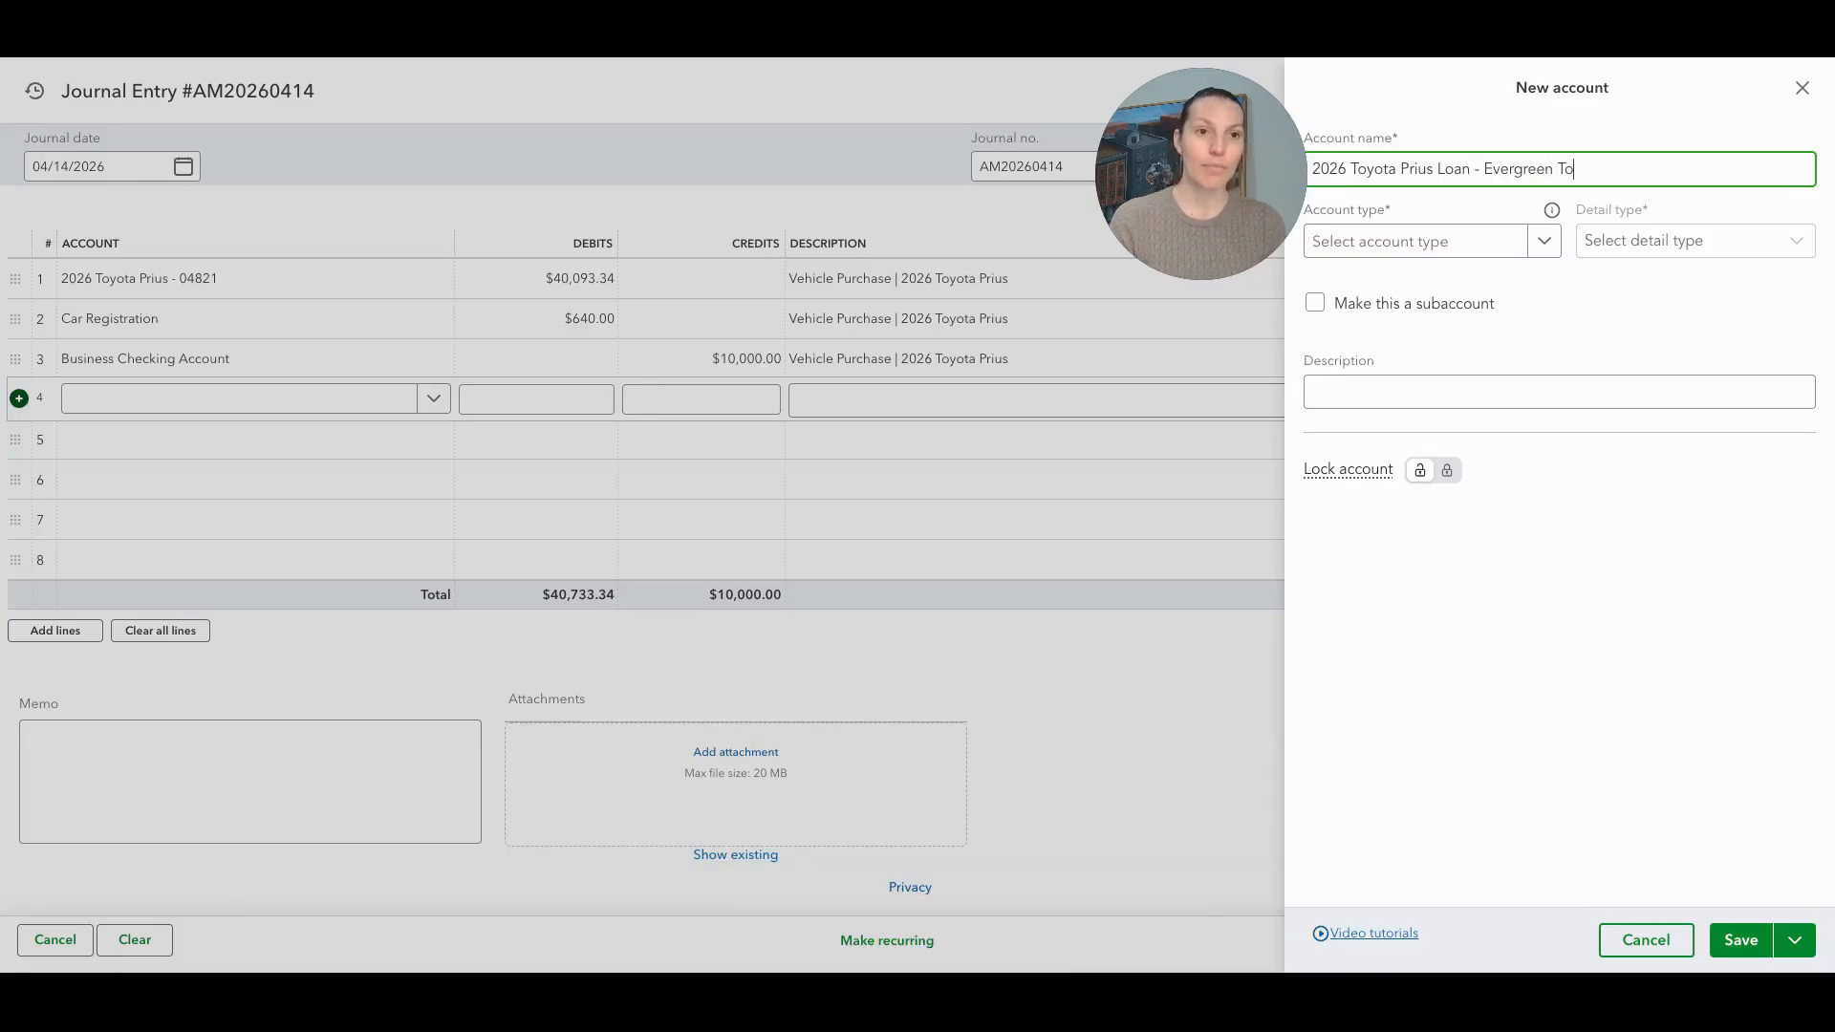
{"action": "type", "text": "yota Financial"}
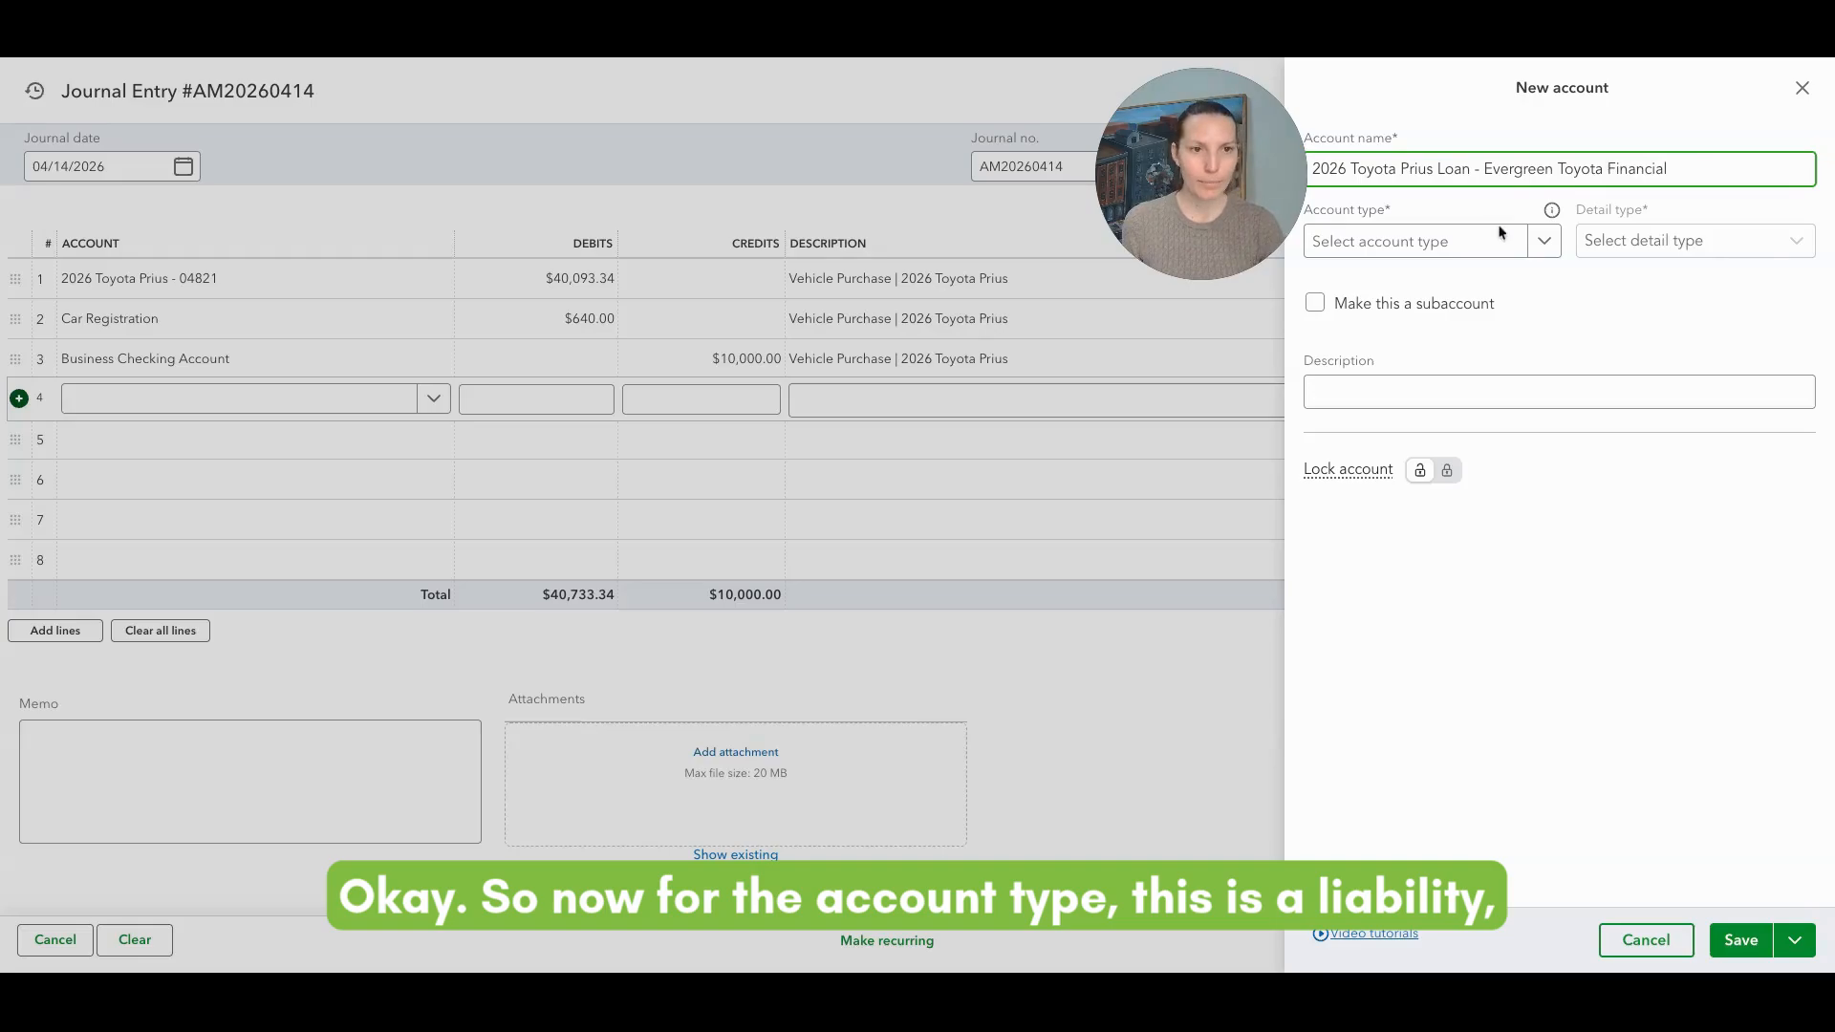
Set the loan account's type to Long Term Liabilities and its detail type to Notes Payable, and save the account.
{"action": "left_click", "coordinate": [1540, 254]}
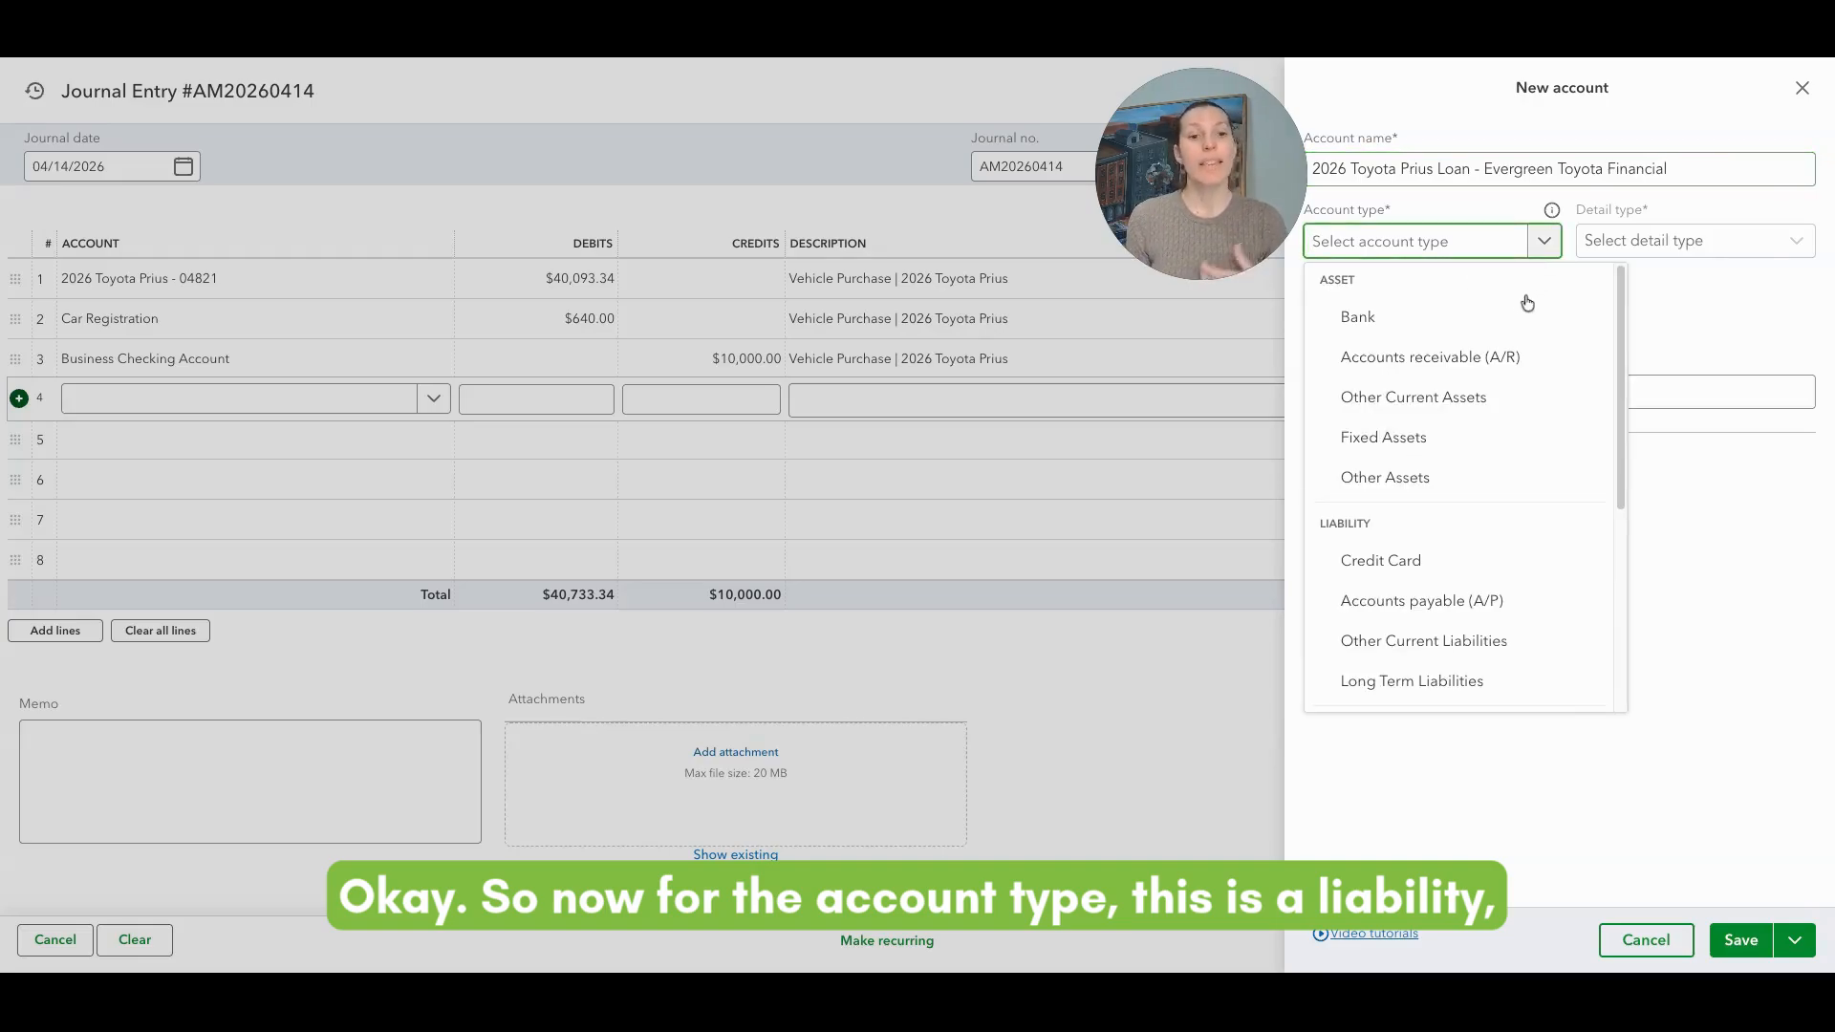
{"action": "scroll", "coordinate": [1518, 315], "scroll_direction": "down", "scroll_amount": 1}
{"action": "scroll", "coordinate": [1517, 316], "scroll_direction": "down", "scroll_amount": 4}
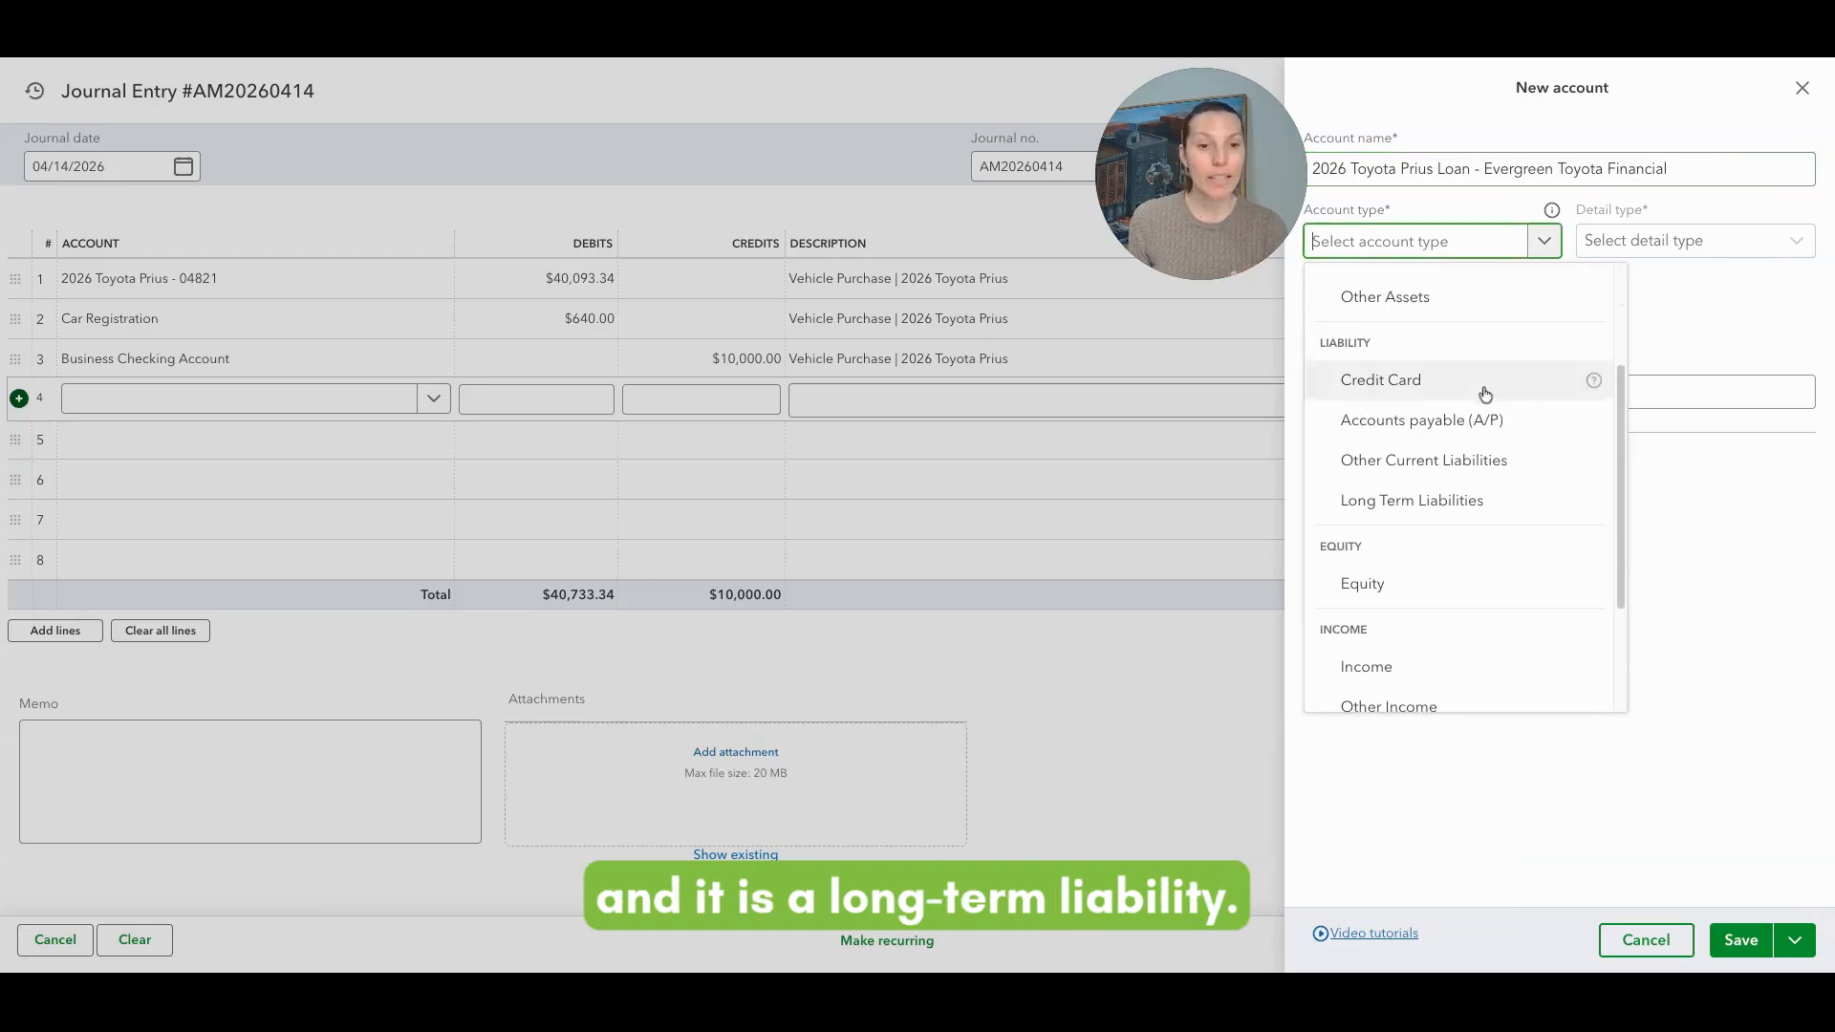
{"action": "left_click", "coordinate": [1425, 500]}
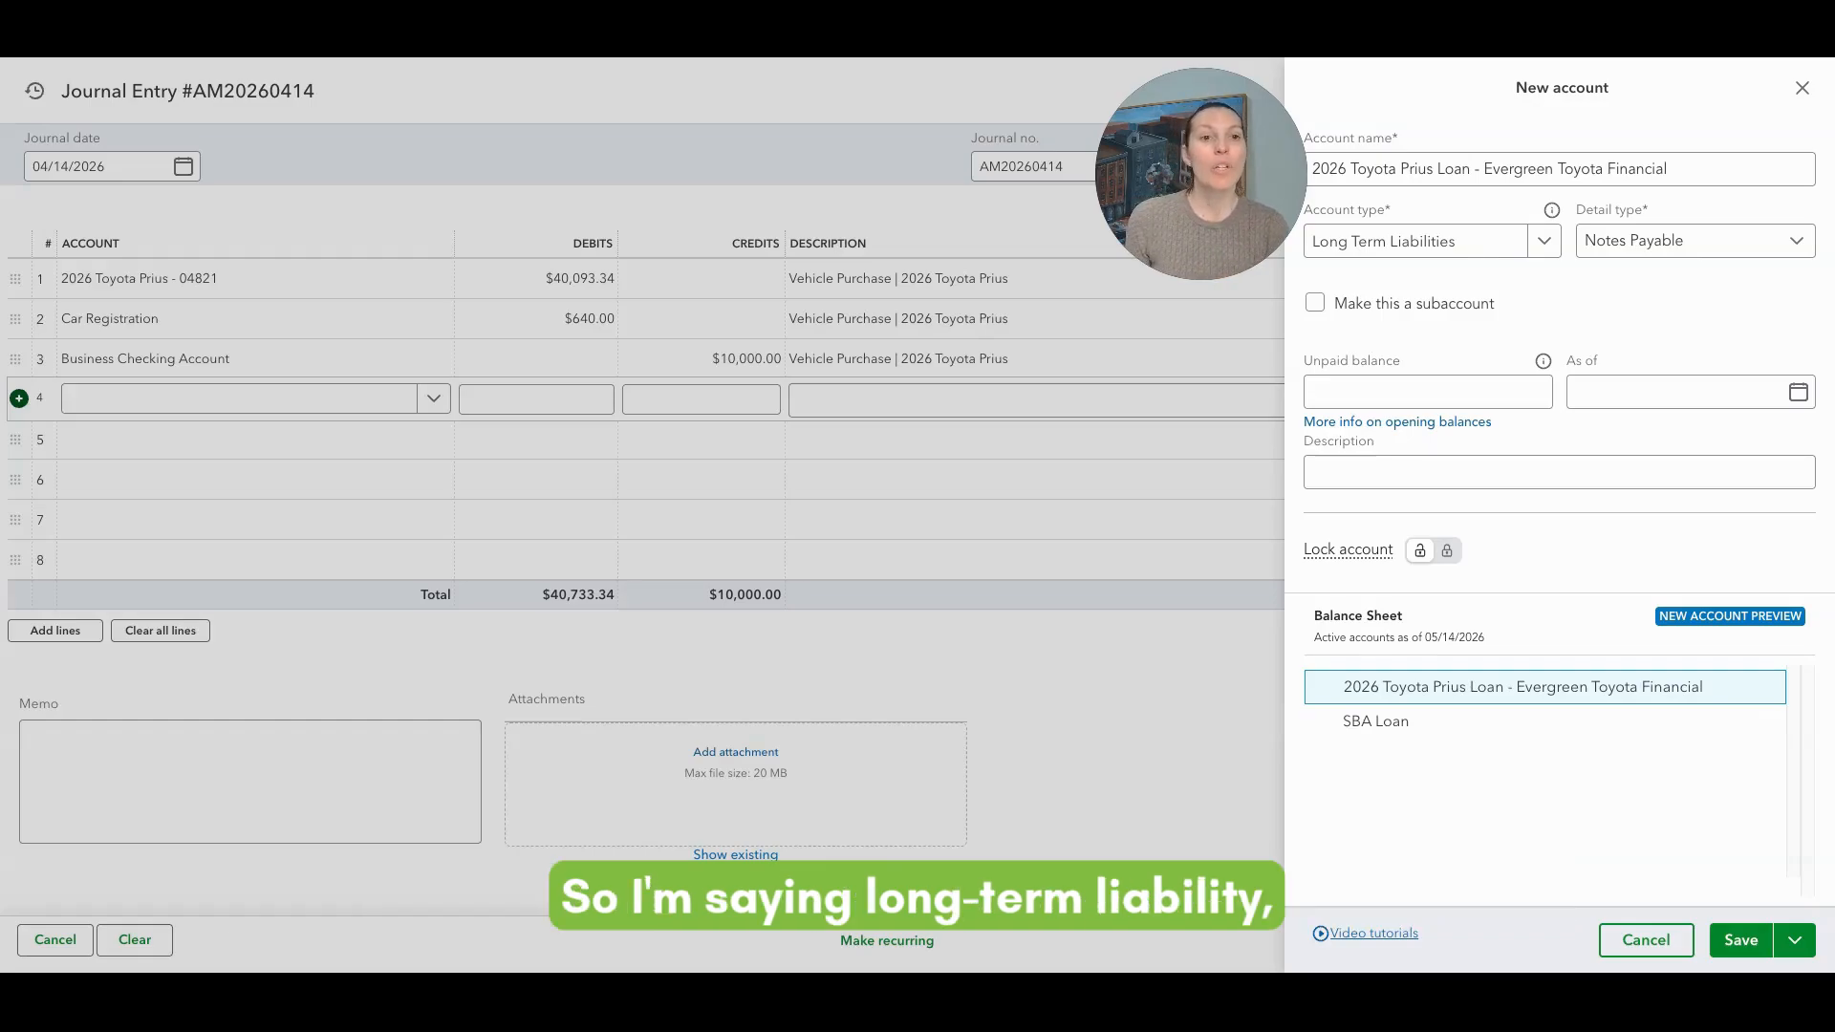
{"action": "left_click", "coordinate": [1679, 241]}
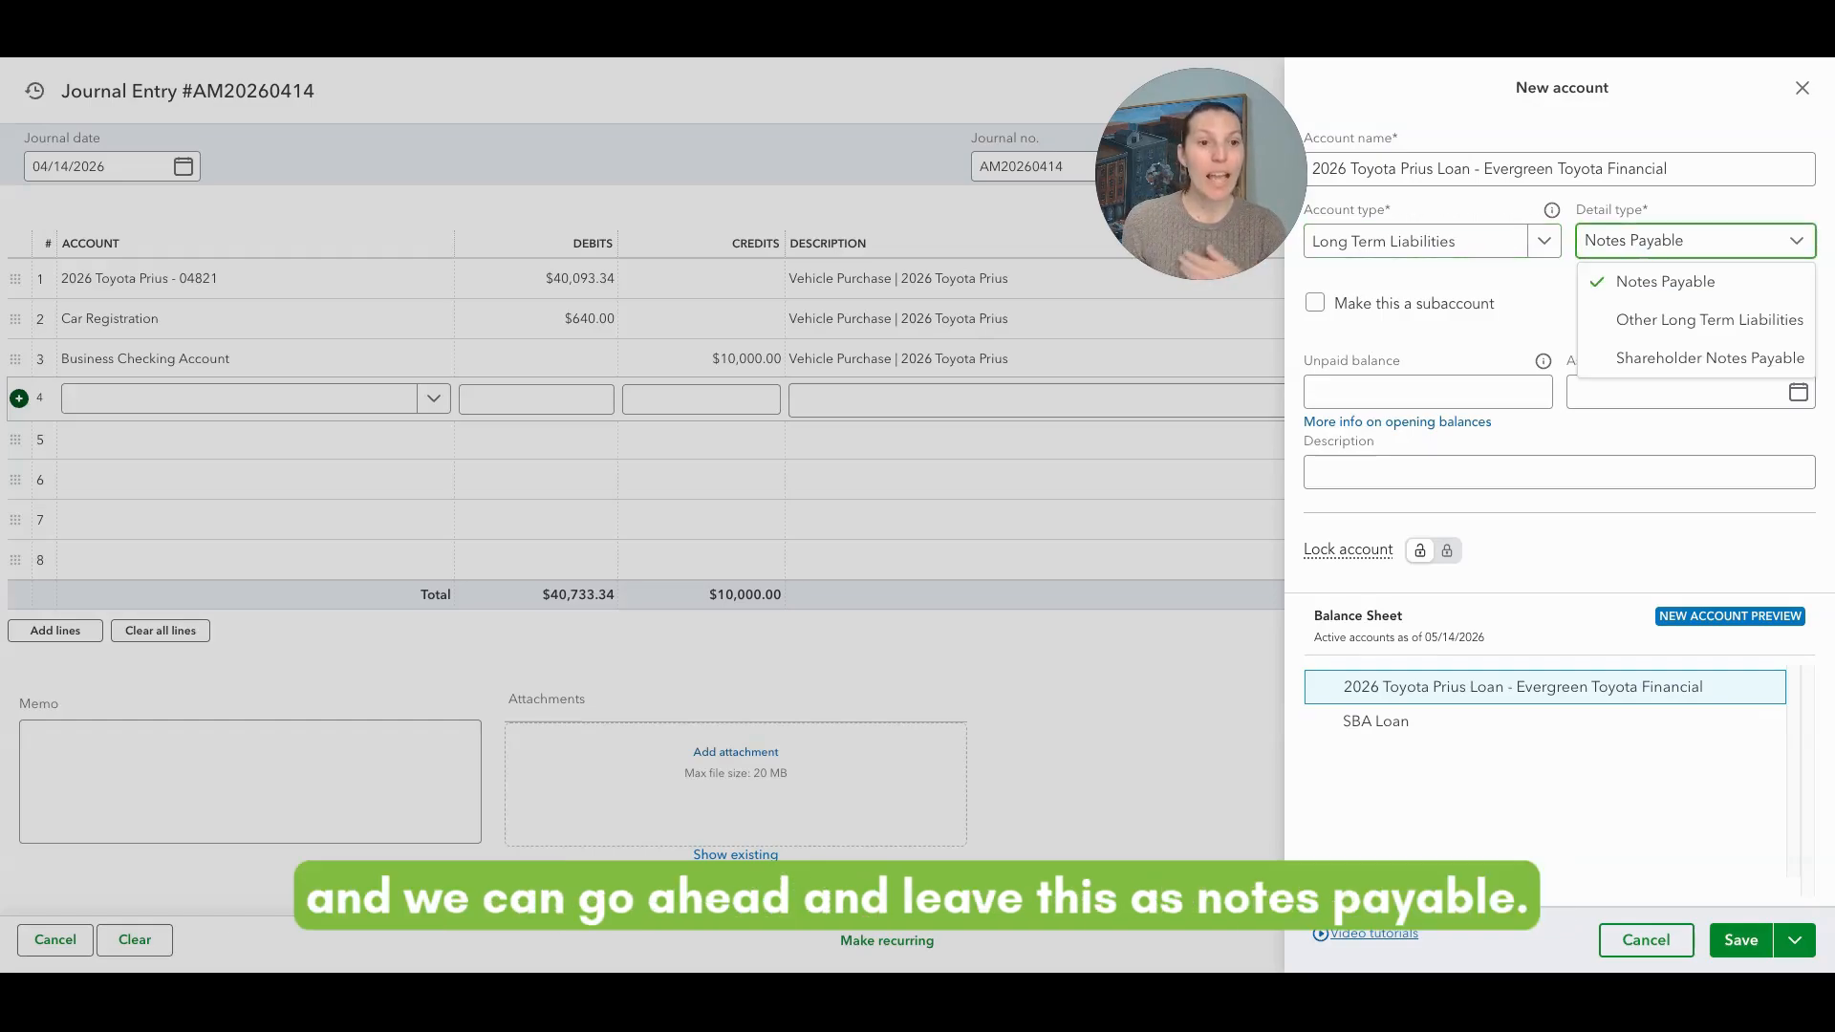
{"action": "left_click", "coordinate": [1673, 283]}
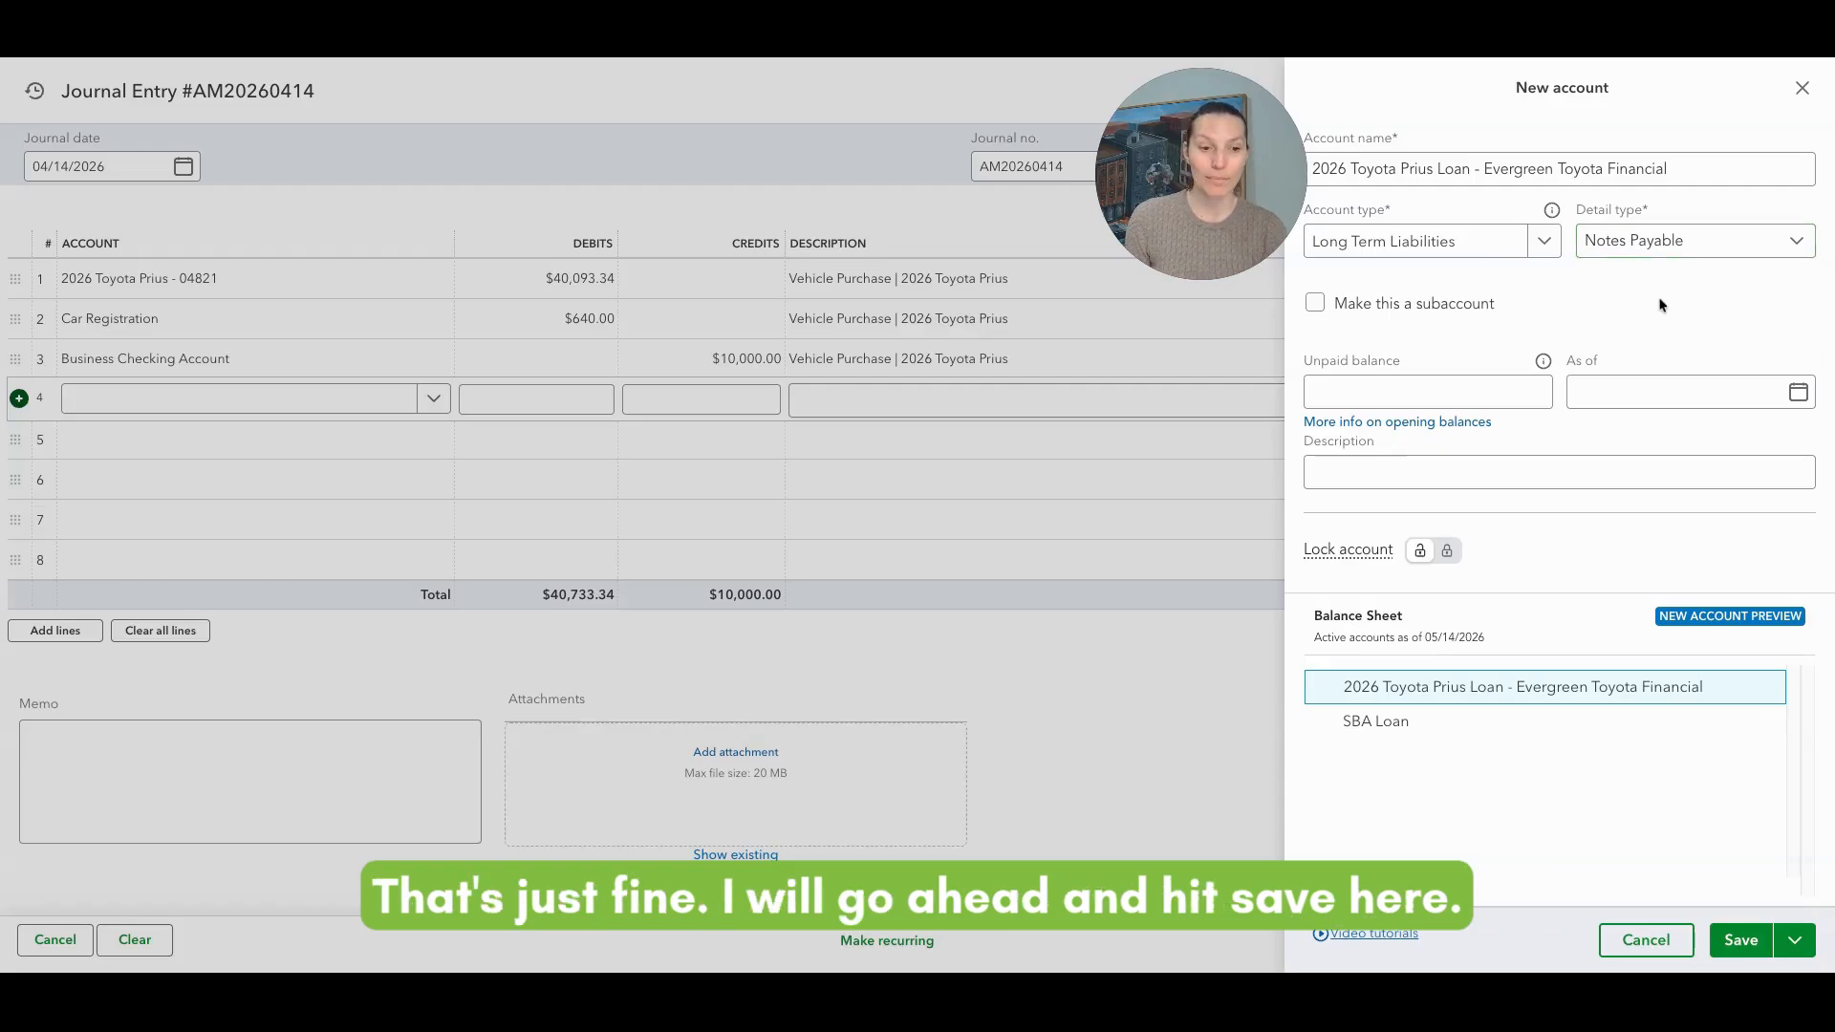
{"action": "left_click", "coordinate": [1746, 946]}
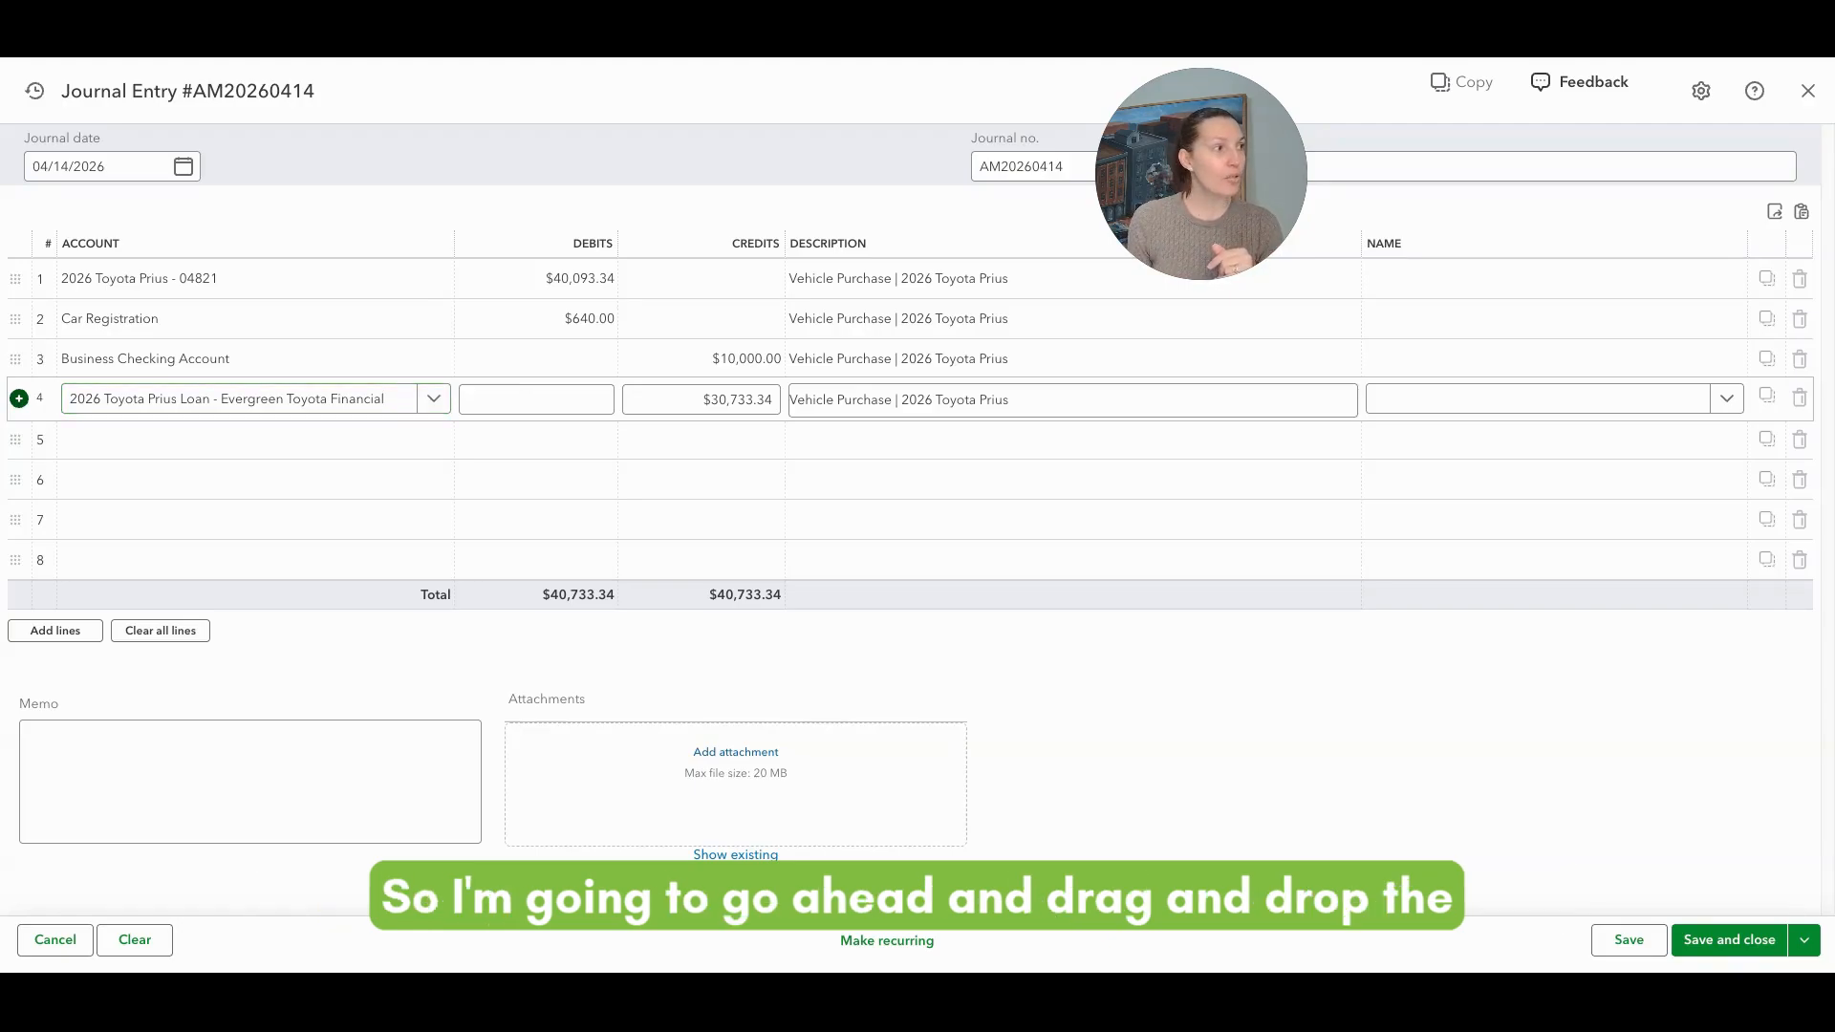
Attach Accrual_Mistress_Training_File_Vehicle_Purchase.pdf to the journal entry and open the attached file.
{"action": "left_click_drag", "start_coordinate": [1826, 784], "coordinate": [736, 784]}
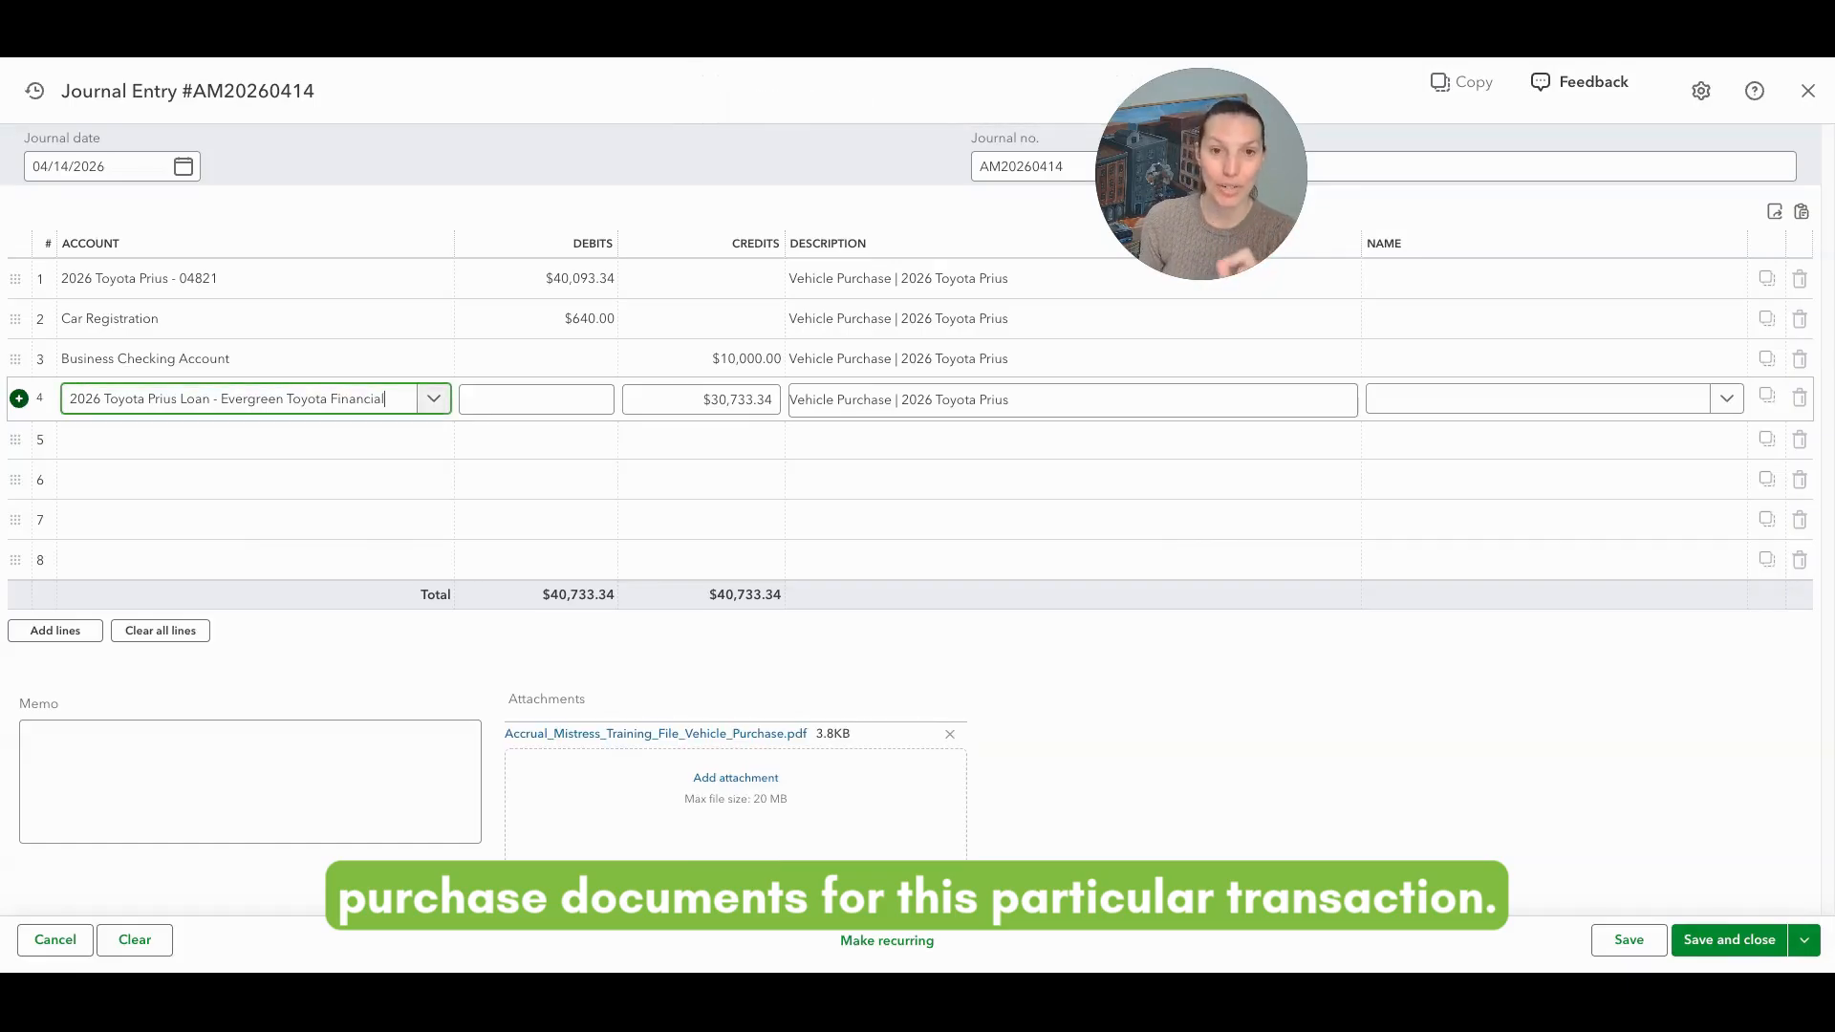
{"action": "left_click", "coordinate": [666, 736]}
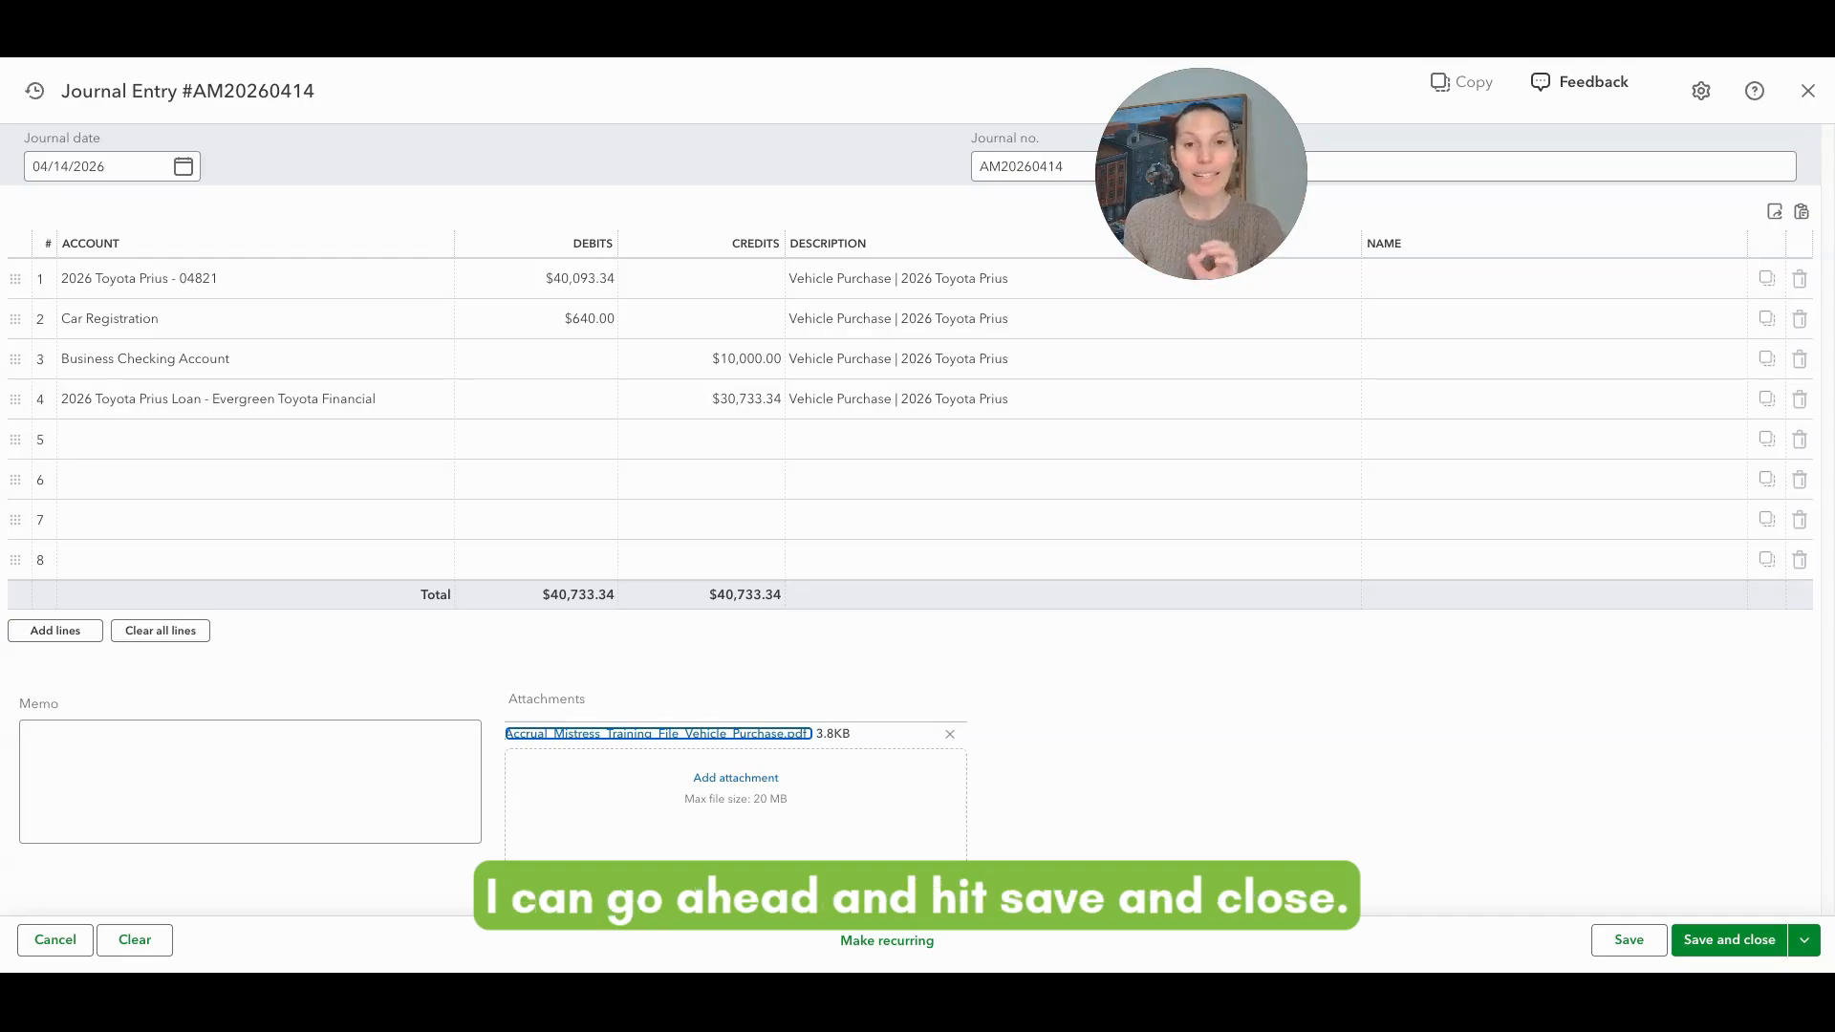
Save and close the journal entry, and match the 04/14/2026 Toyota bank transaction to it.
{"action": "left_click", "coordinate": [1726, 948]}
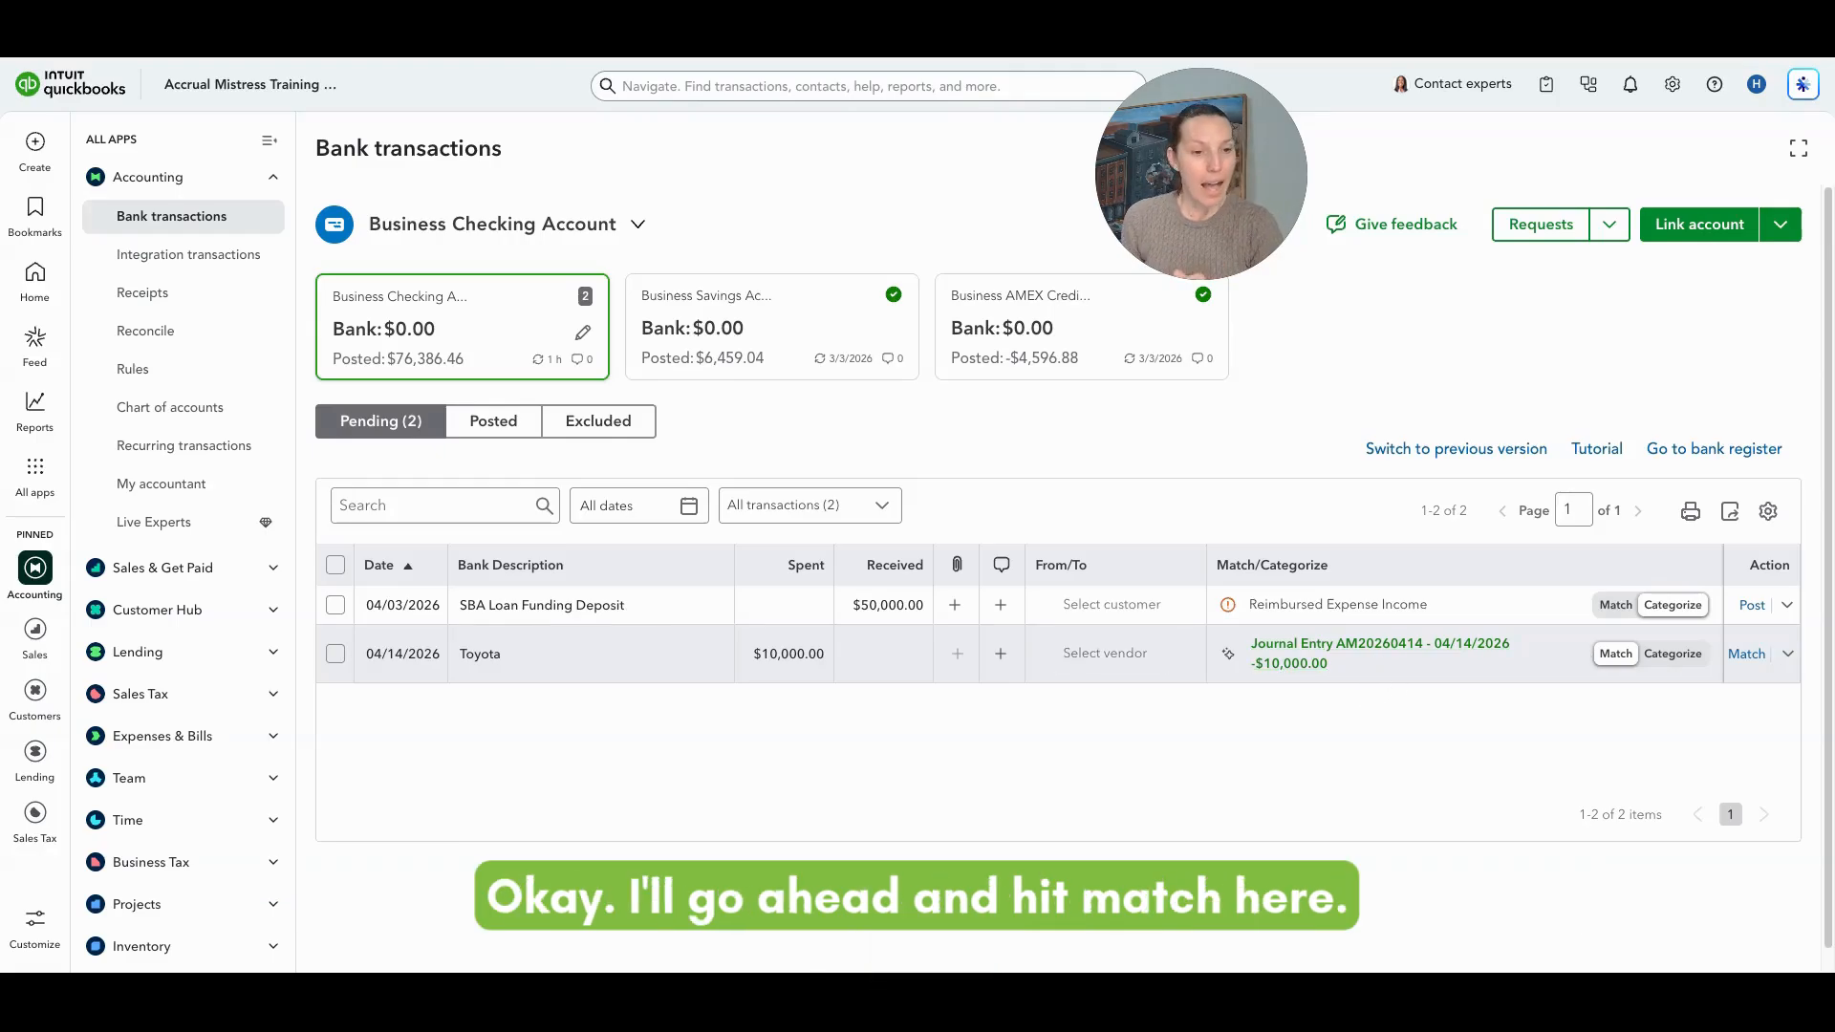
{"action": "left_click", "coordinate": [1747, 654]}
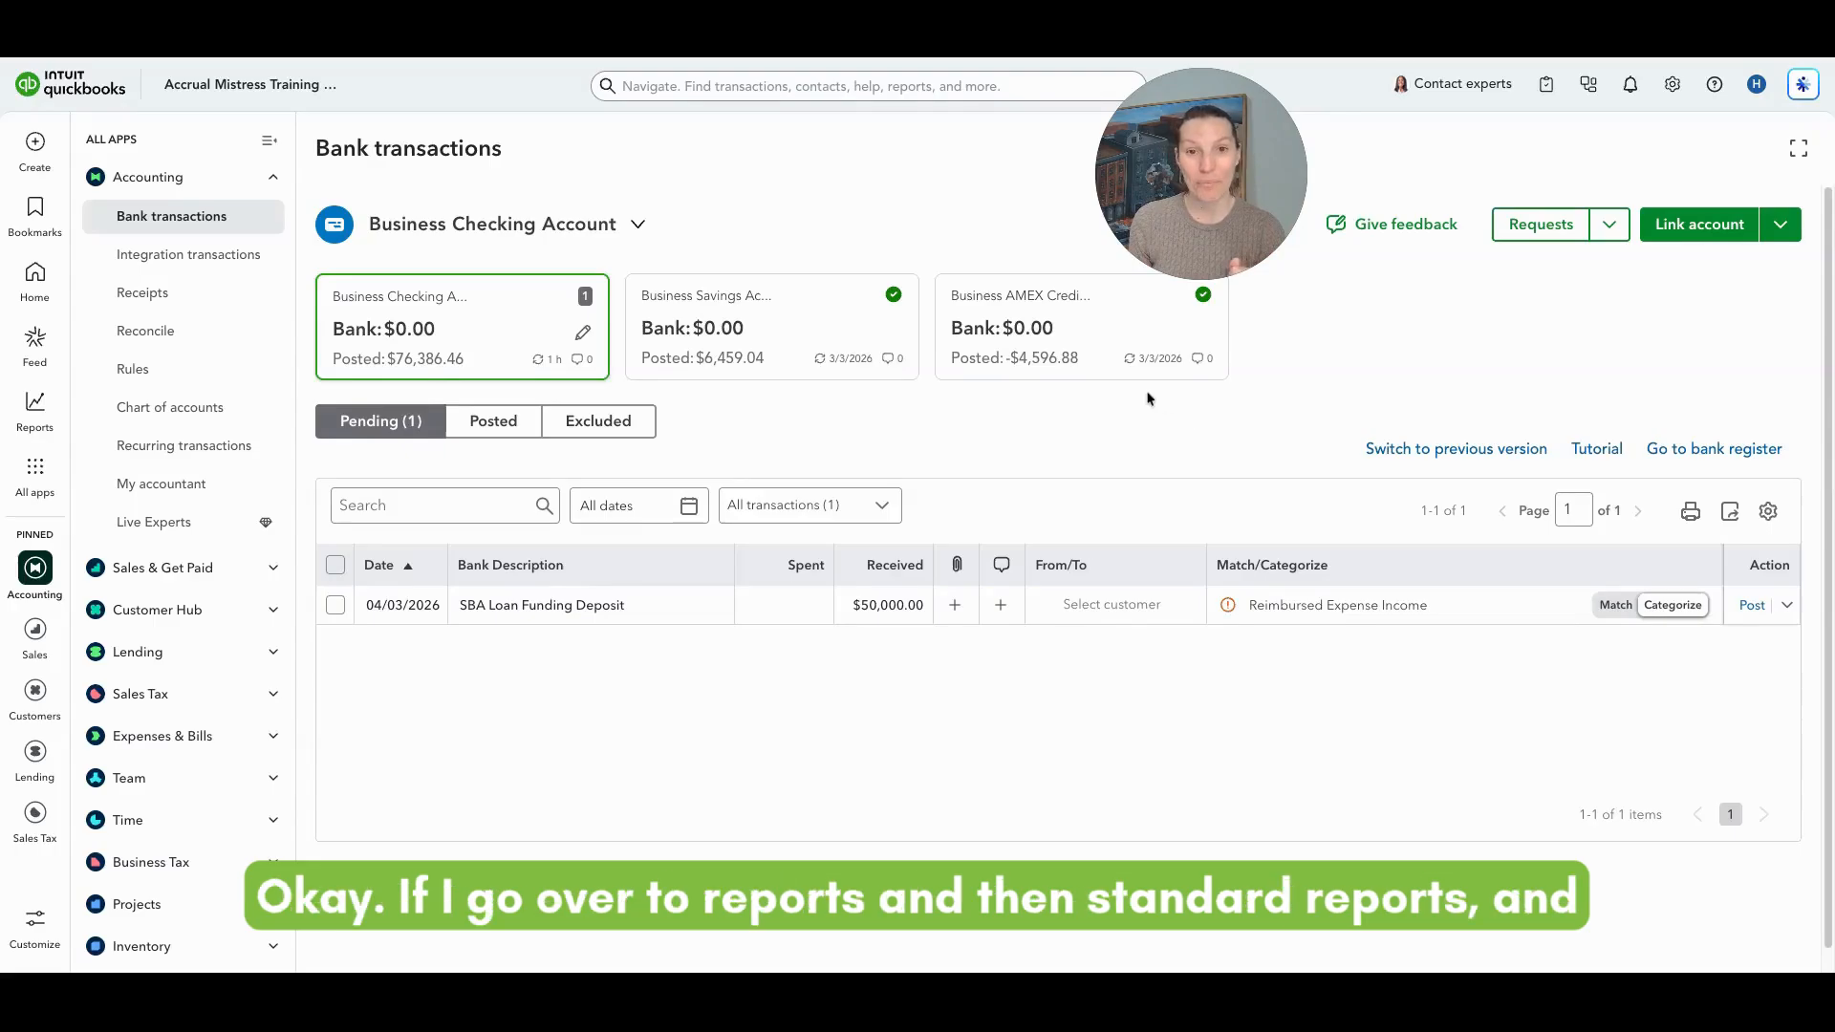
Open the Balance Sheet standard report and examine the Prius under fixed assets and its loan under long-term liabilities.
{"action": "mouse_move", "coordinate": [34, 411]}
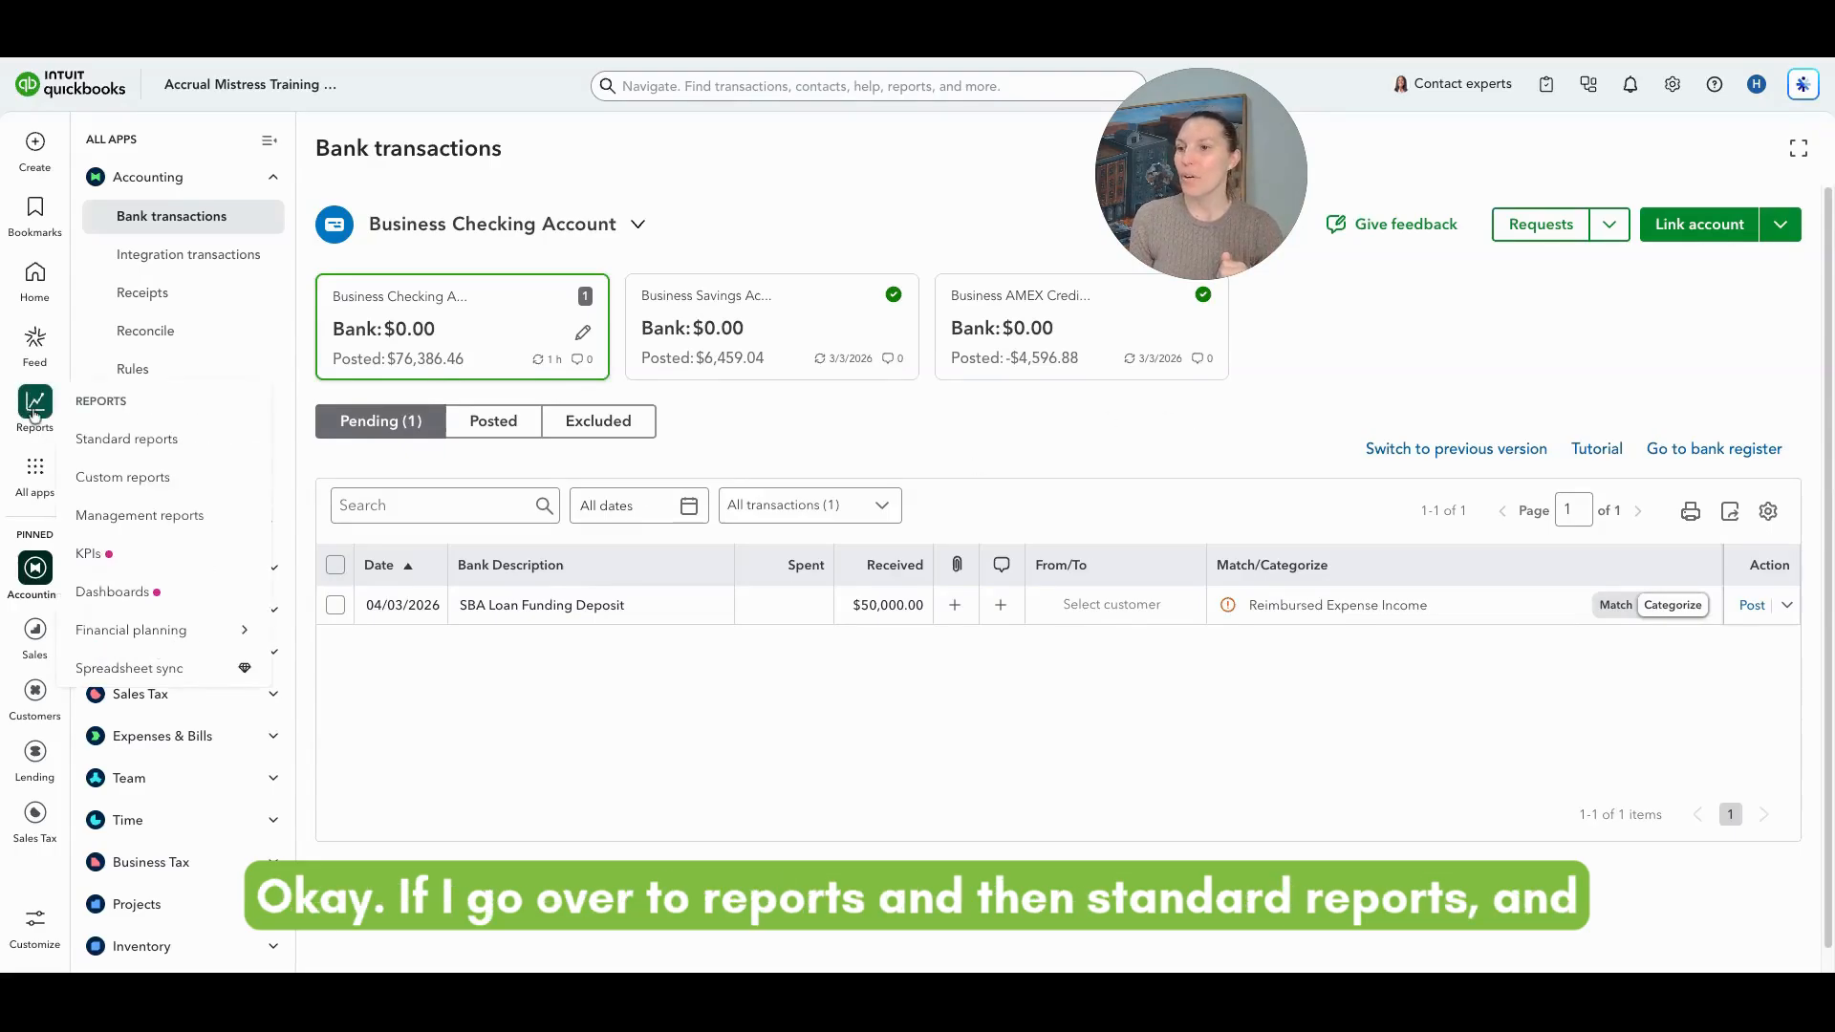
{"action": "left_click", "coordinate": [188, 437]}
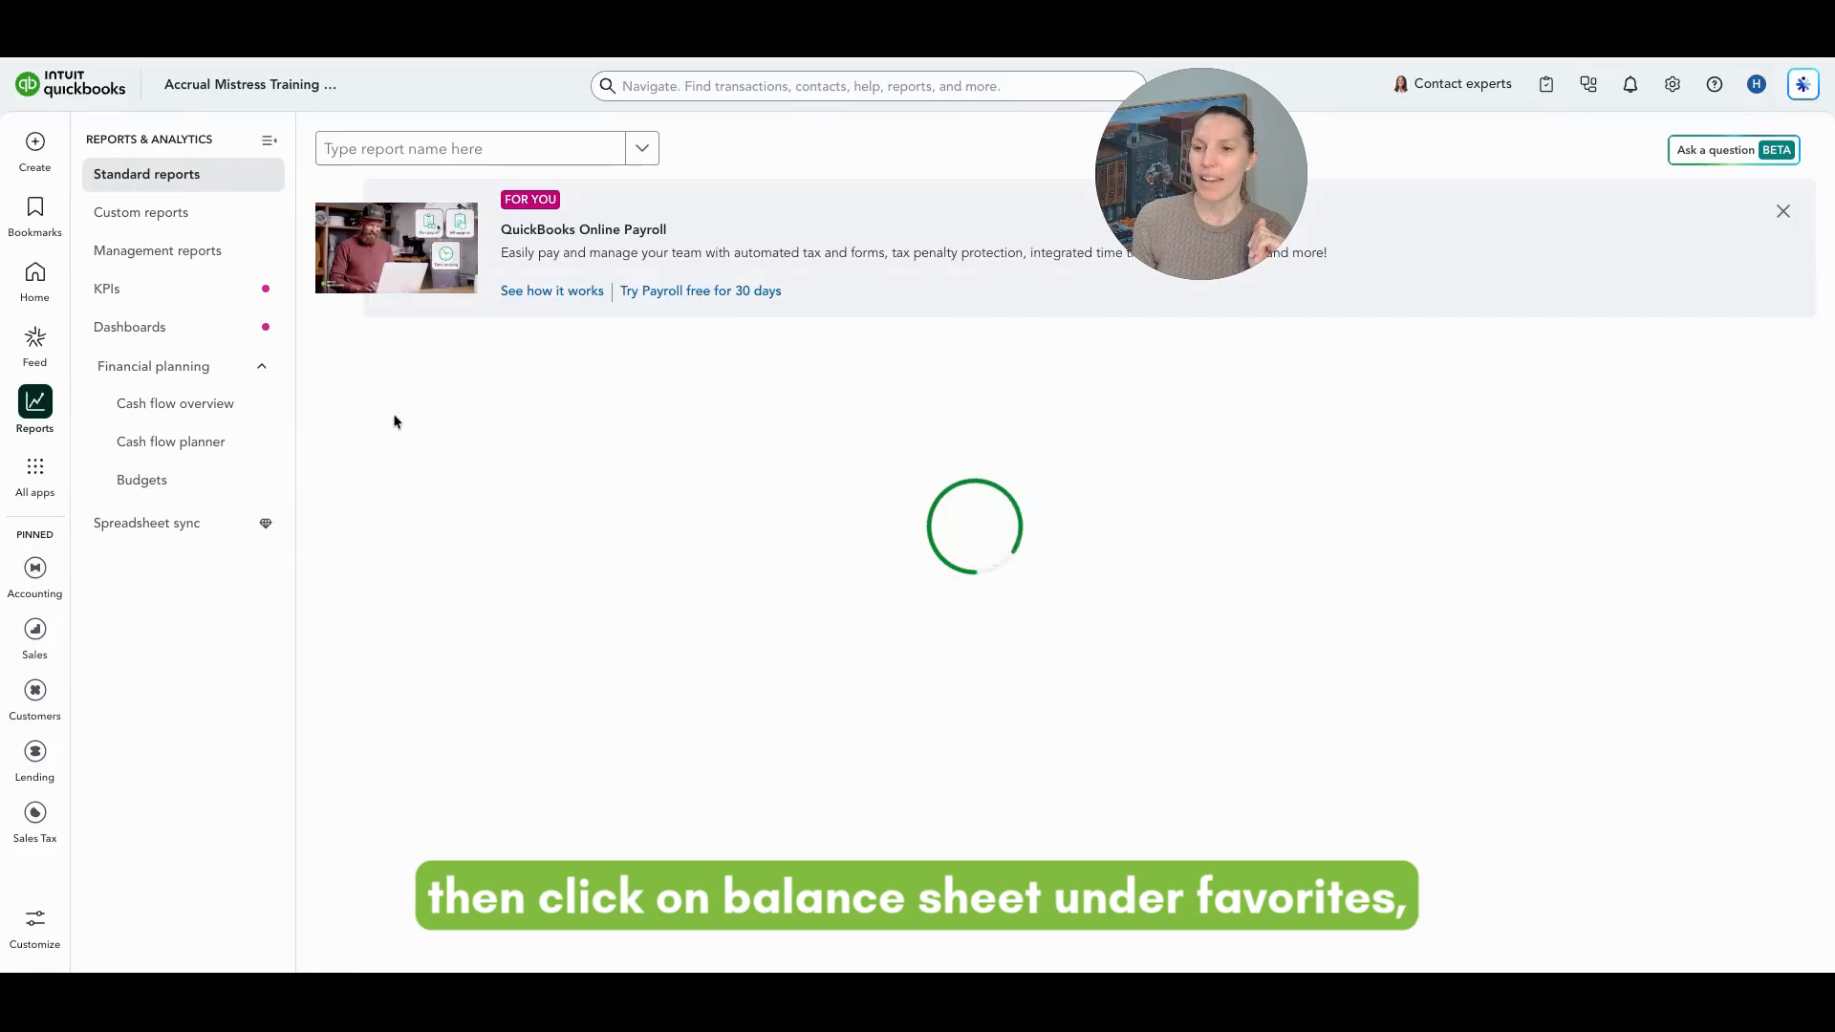
{"action": "left_click", "coordinate": [396, 462]}
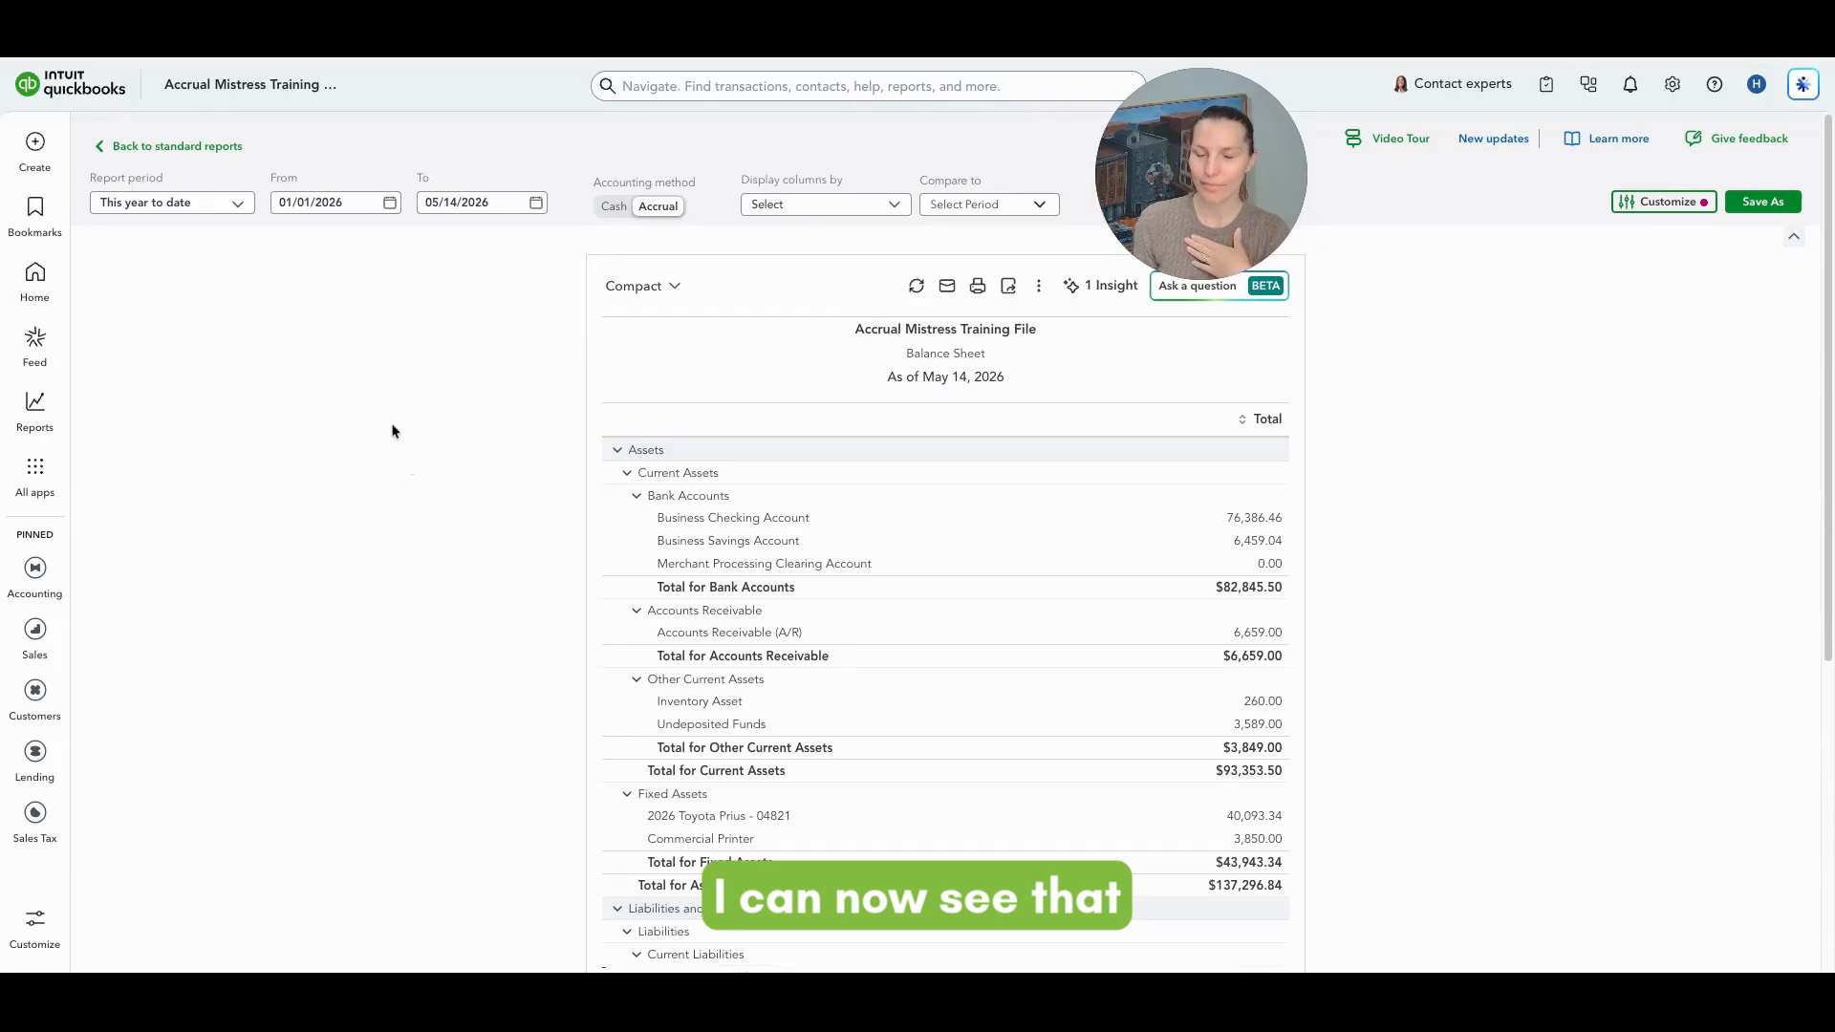
{"action": "scroll", "coordinate": [392, 431], "scroll_direction": "down", "scroll_amount": 3}
{"action": "scroll", "coordinate": [392, 430], "scroll_direction": "down", "scroll_amount": 1}
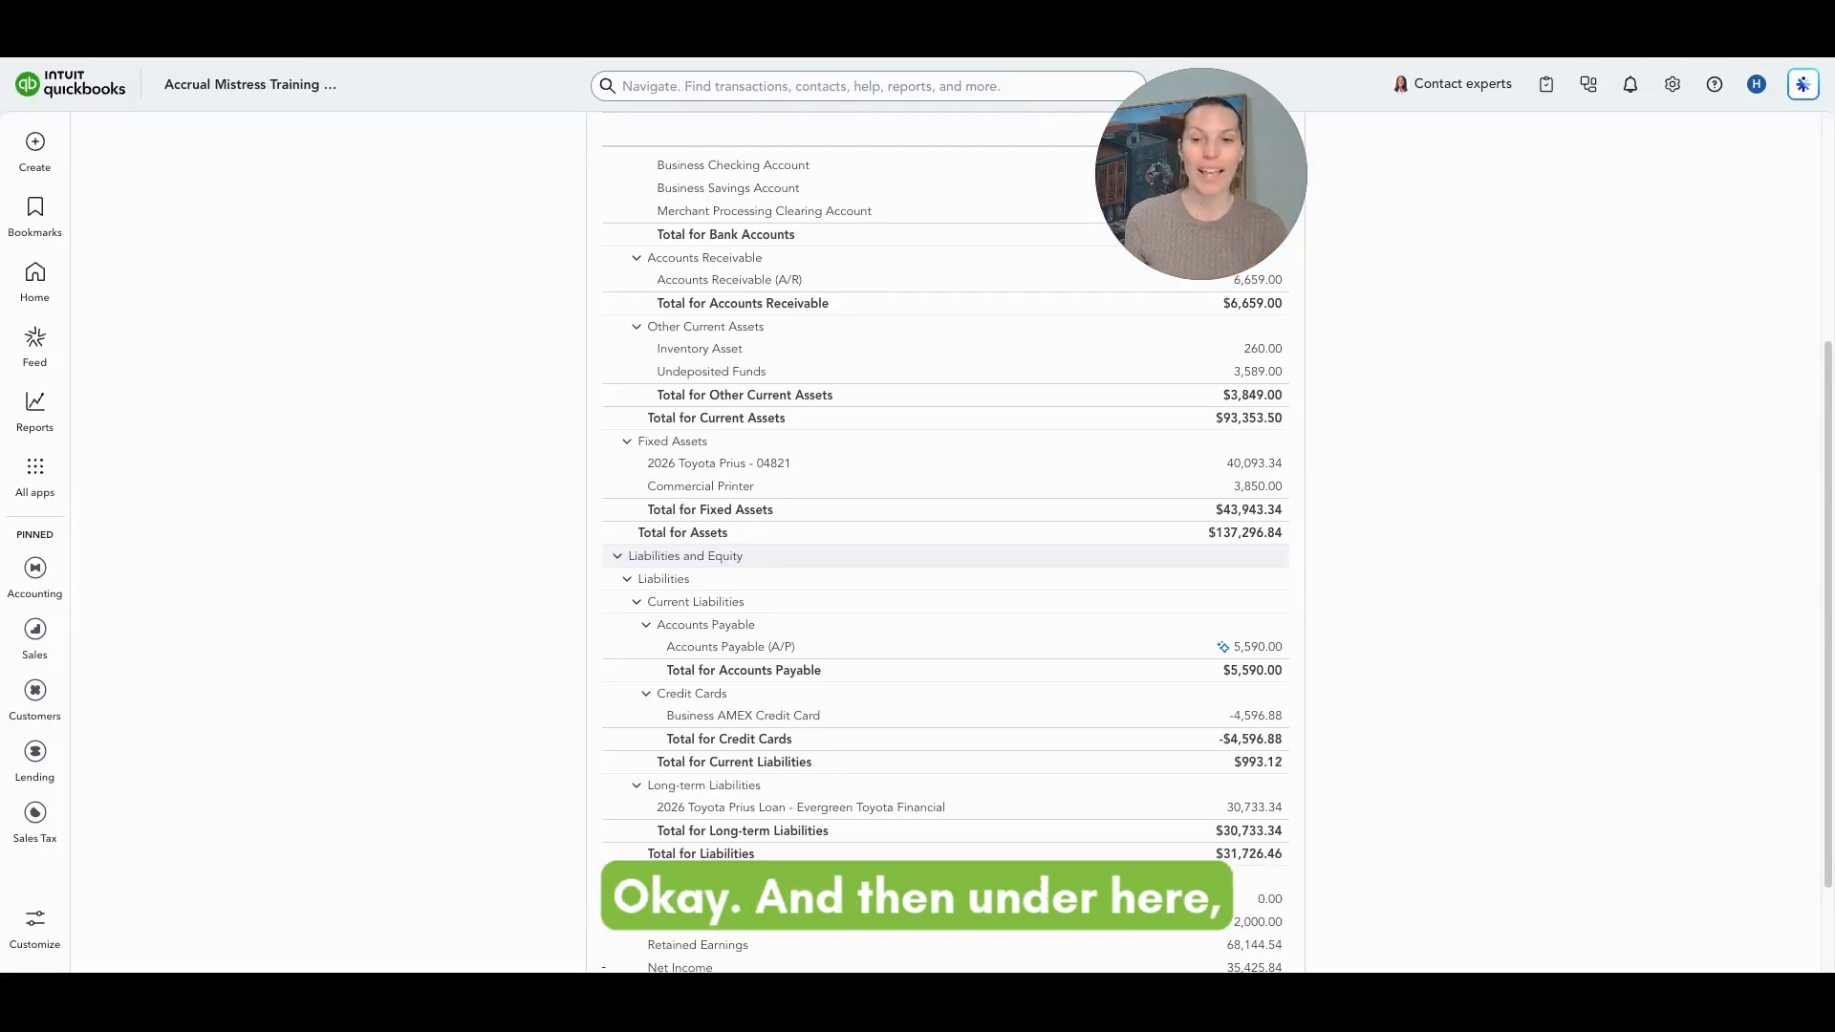
{"action": "scroll", "coordinate": [1233, 535], "scroll_direction": "down", "scroll_amount": 2}
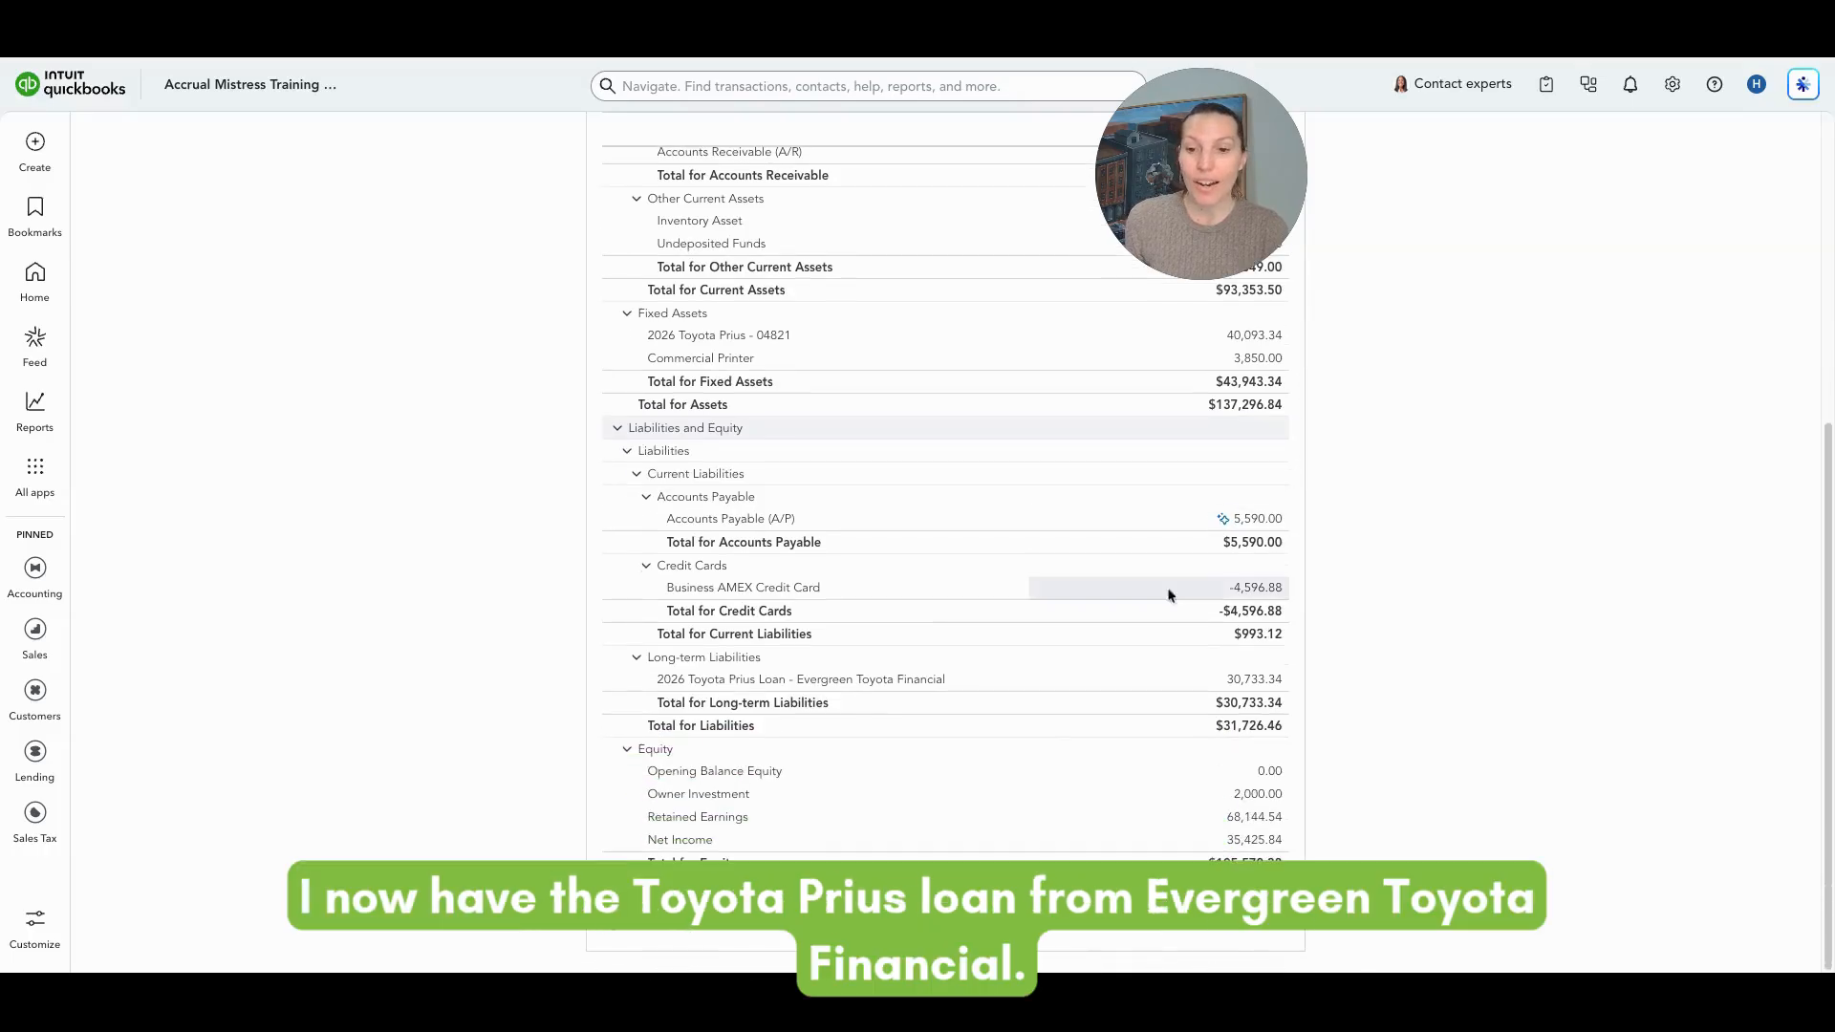